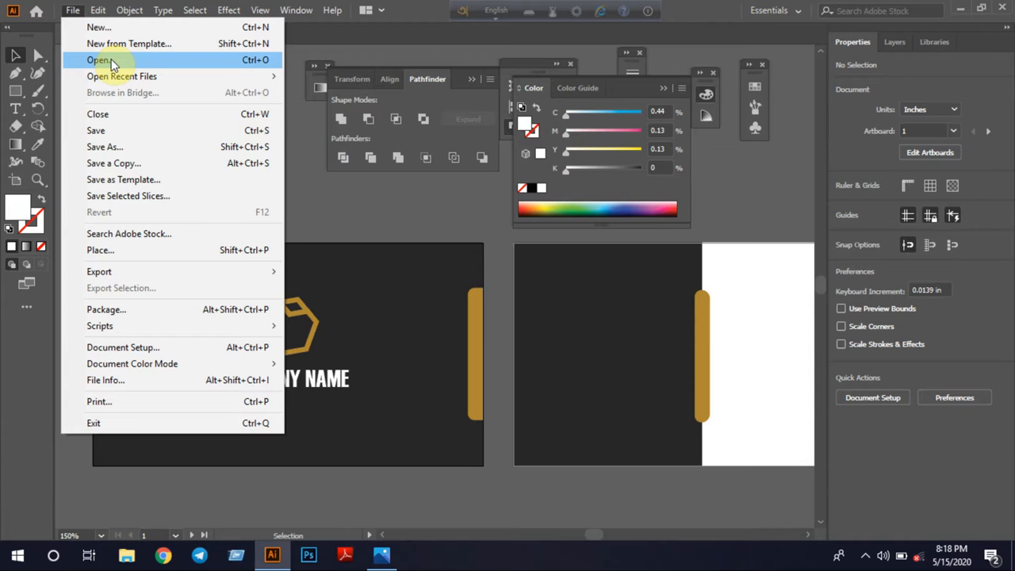
Open the existing business card file Visiting_card3.ai
left_click(111, 62)
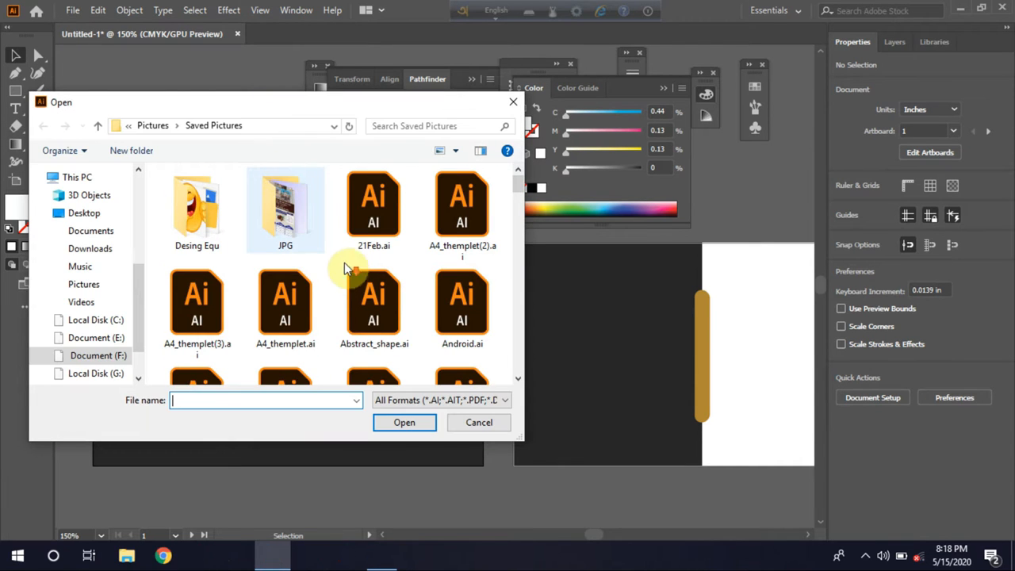
scroll(347, 271, "down", 15)
scroll(332, 270, "down", 10)
left_click(286, 258)
left_click(418, 423)
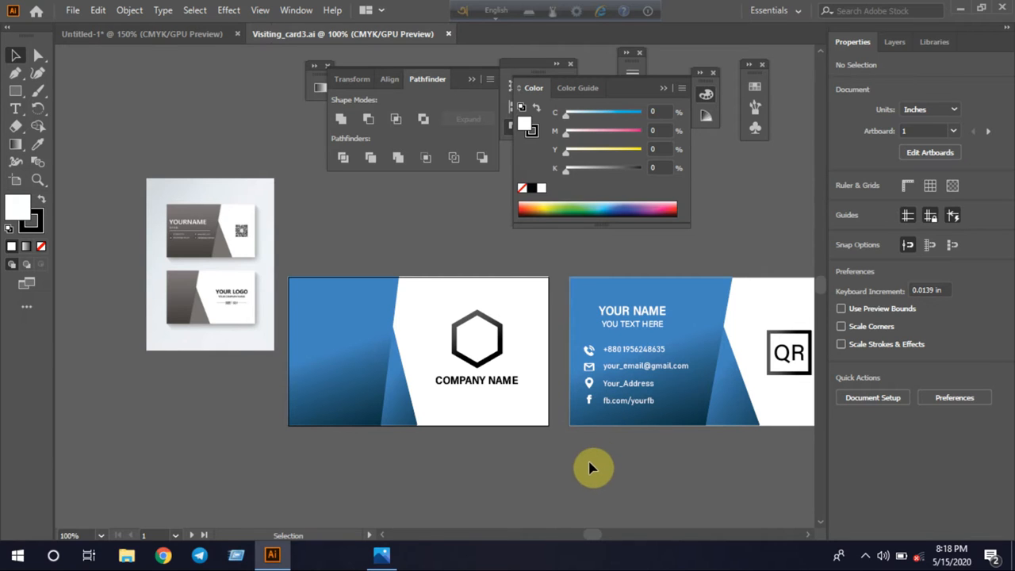
Lock the blue background shapes behind the contact details on the second card
left_click(621, 402)
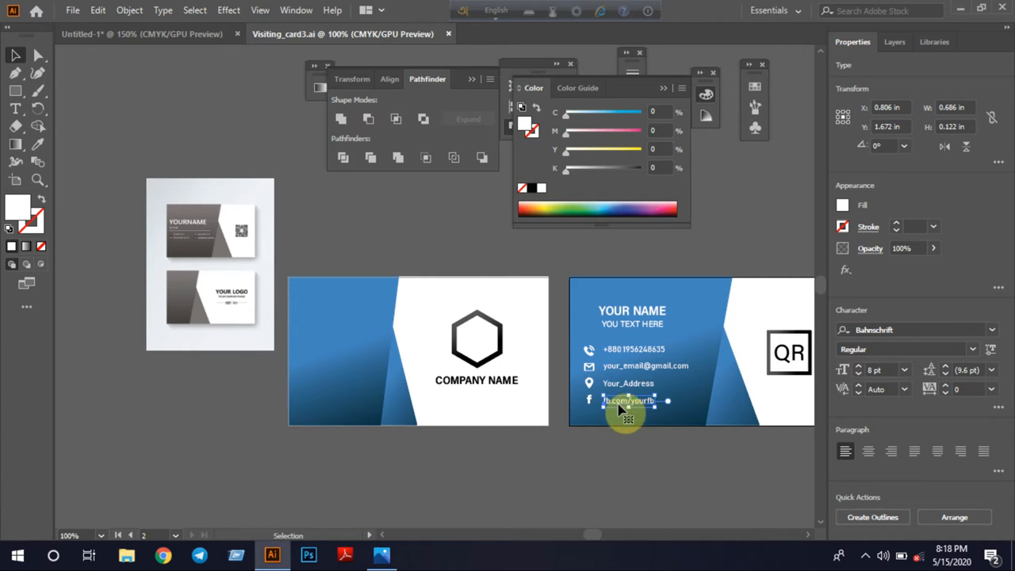
left_click(578, 436)
left_click(577, 335)
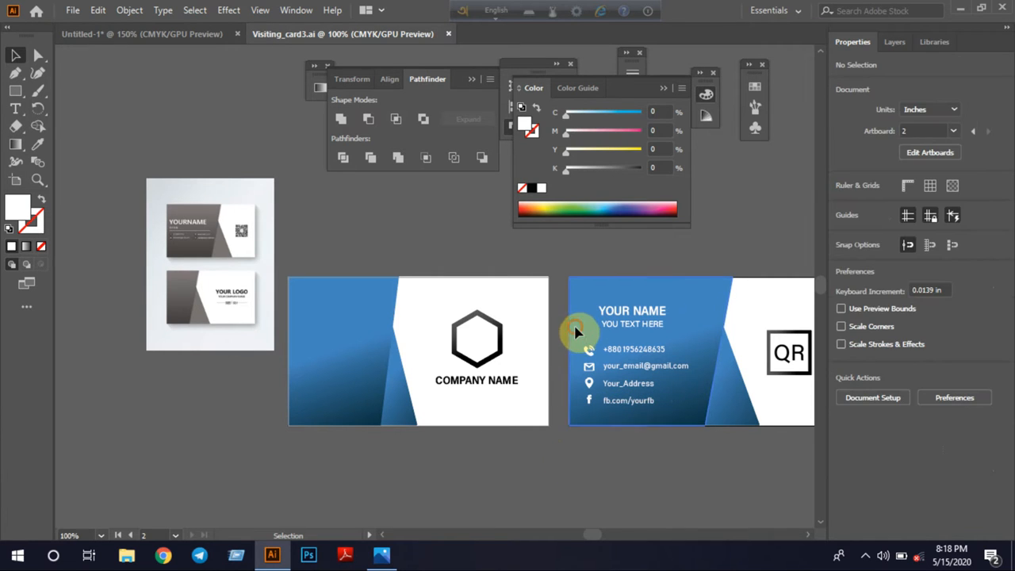
key("ctrl+shift+a")
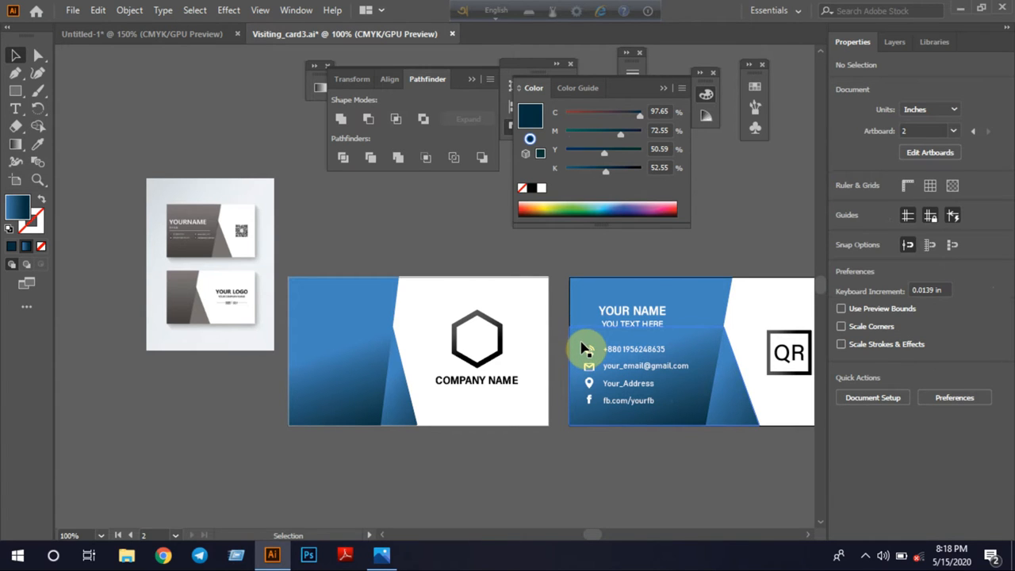
left_click_drag(585, 345, 597, 373)
key("ctrl+z")
key("ctrl+shift+a")
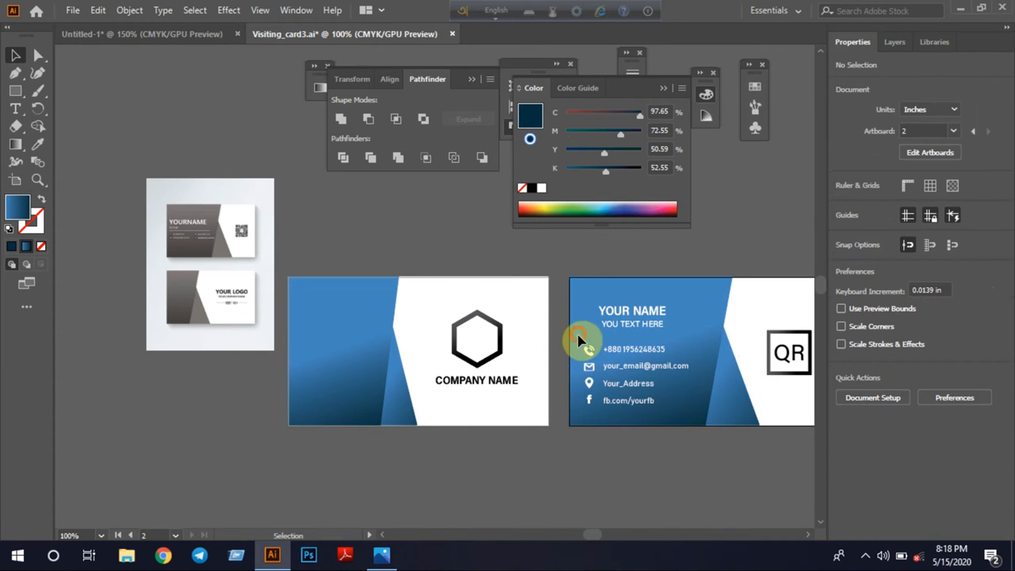
left_click(698, 417)
left_click(655, 481)
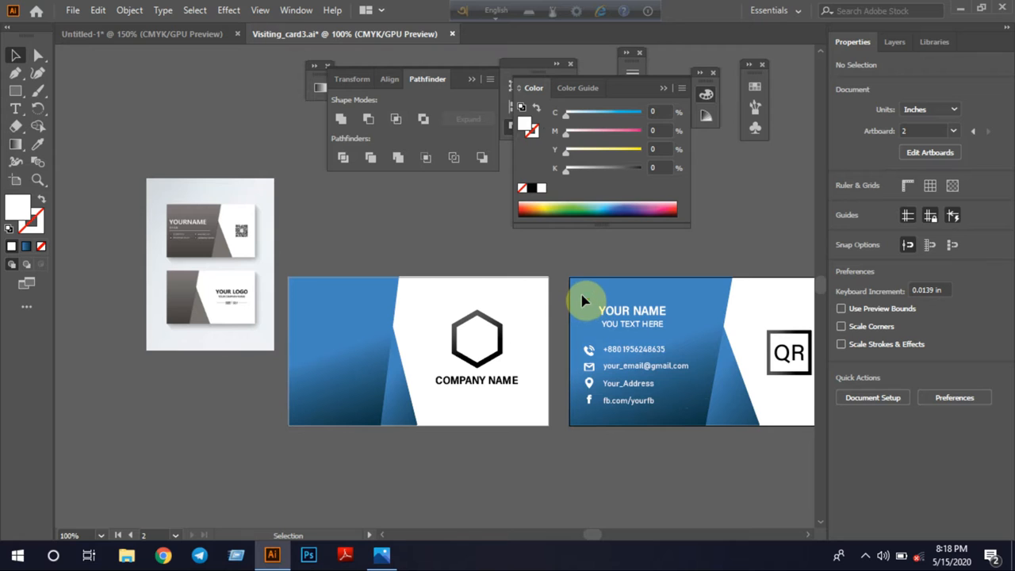
Select the name, tagline, contact lines and icons on the blue card and bring them into the Untitled-1 document
left_click(687, 409)
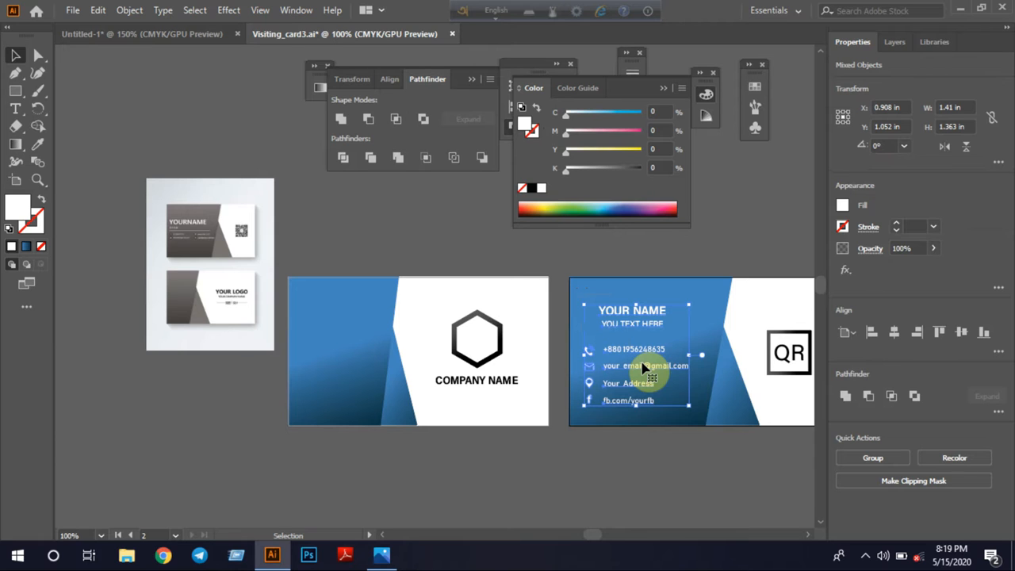
left_click_drag(644, 366, 623, 299)
left_click_drag(747, 359, 755, 370)
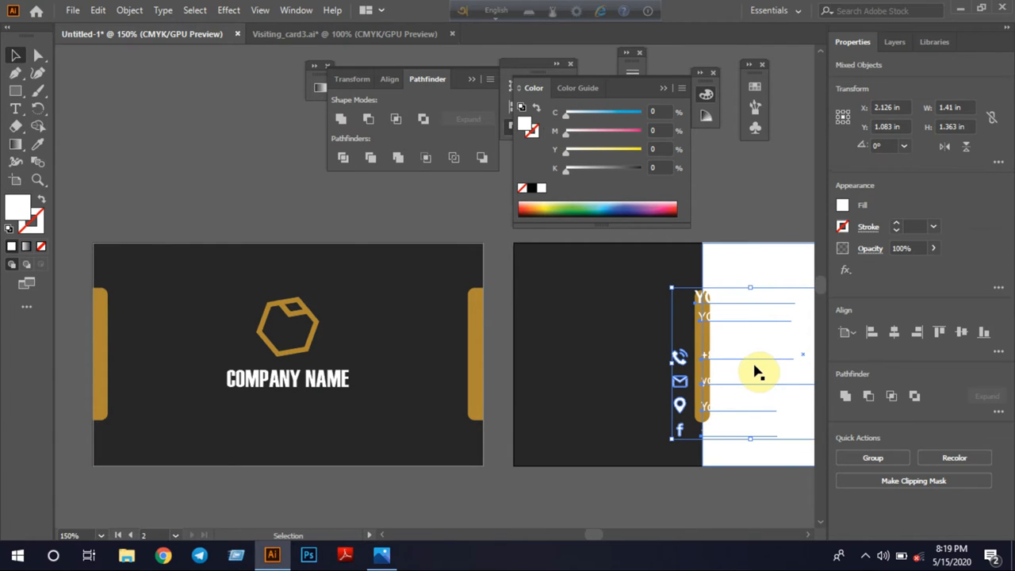
Move the imported text and icons to the empty canvas above the dark COMPANY NAME card
scroll(584, 452, "up", 2)
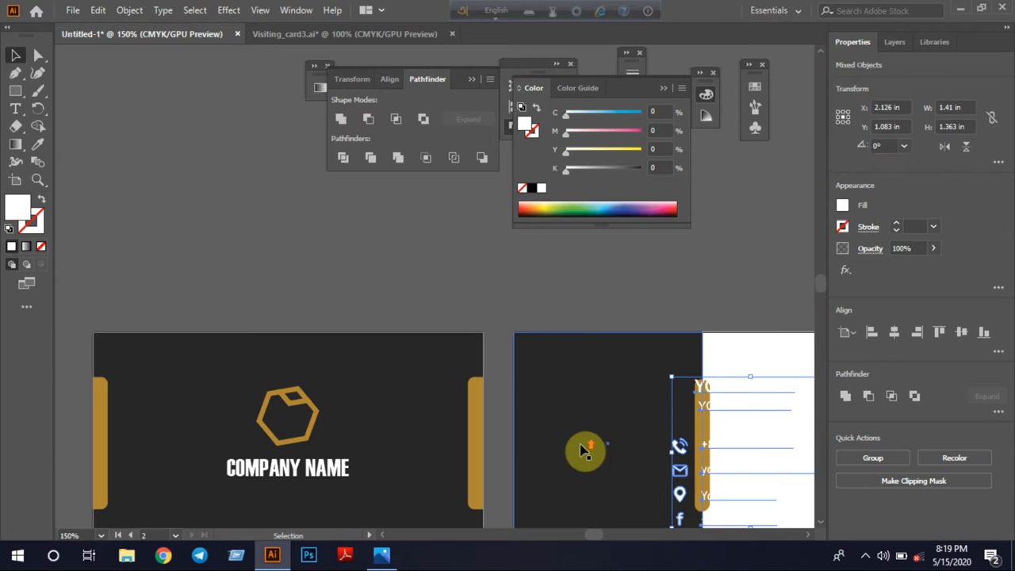
left_click_drag(674, 476, 321, 210)
scroll(571, 291, "up", 2)
left_click(621, 373)
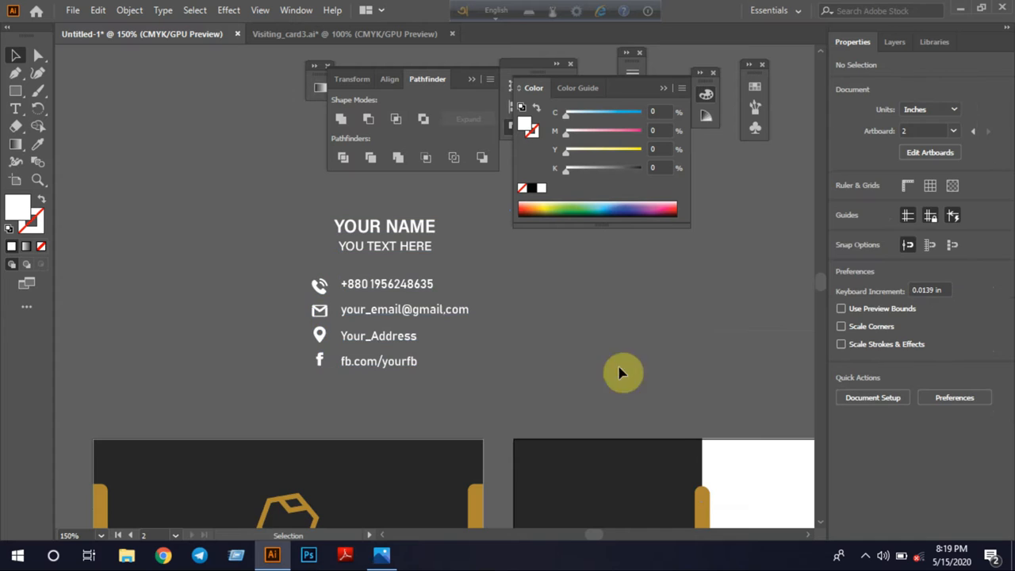
Move the YOUR NAME and YOU TEXT HERE group onto the upper part of the second card's white half
left_click_drag(642, 483, 433, 373)
left_click(445, 379)
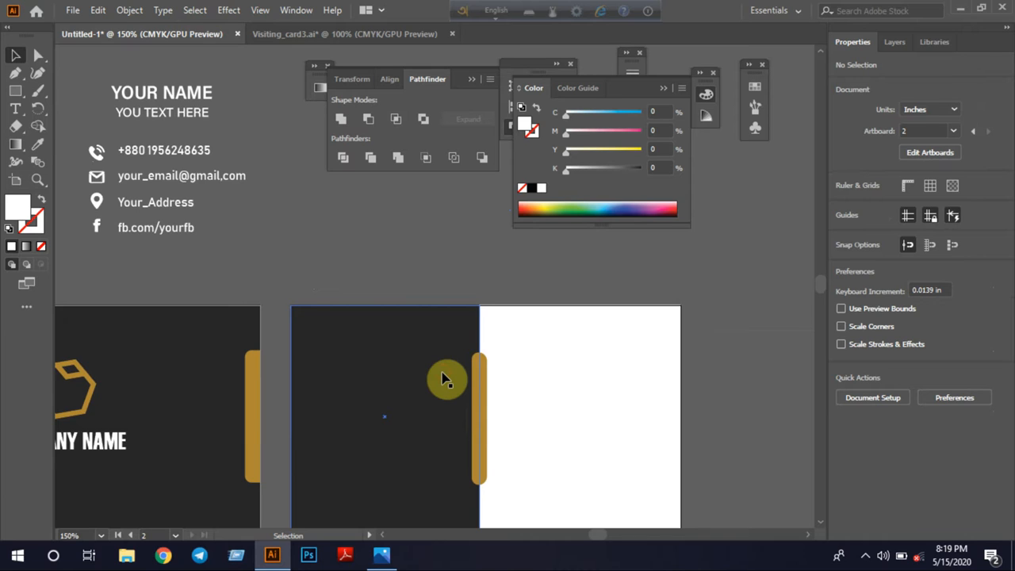
left_click(272, 226)
left_click_drag(100, 80, 620, 381)
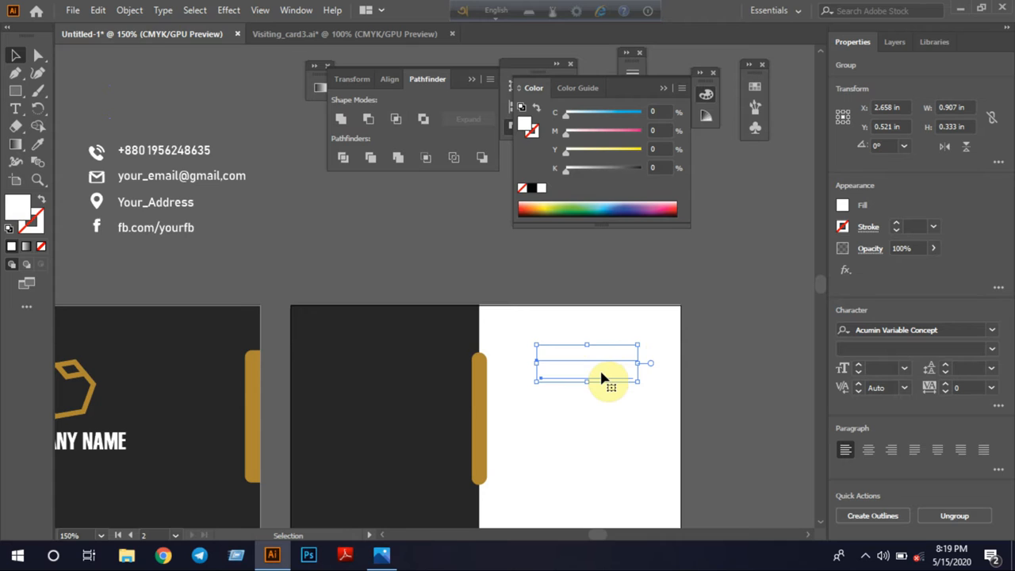
Recolor the name and tagline group by sampling the gold of the rounded bar with the Eyedropper
left_click(37, 145)
left_click(481, 379)
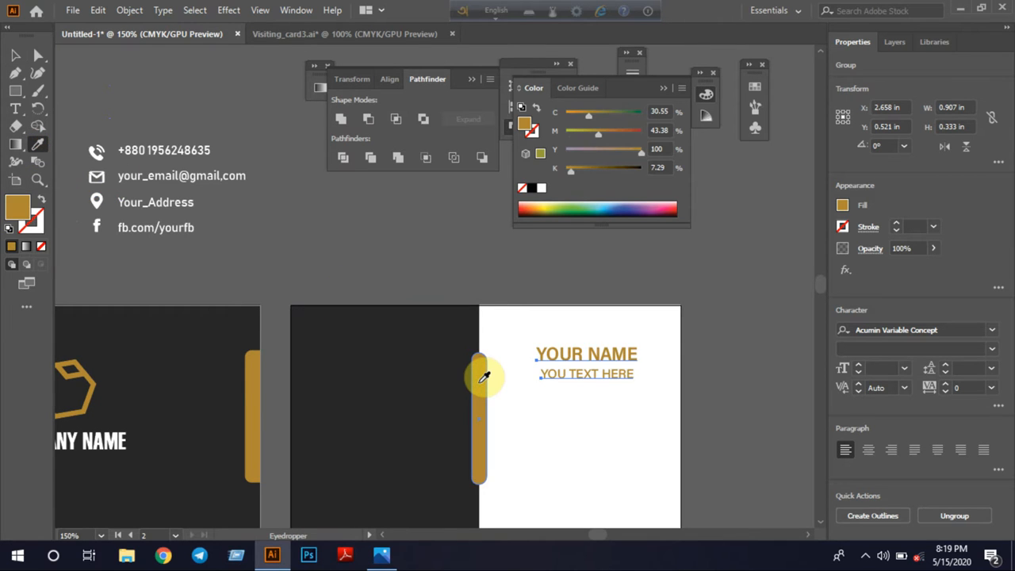
left_click(15, 54)
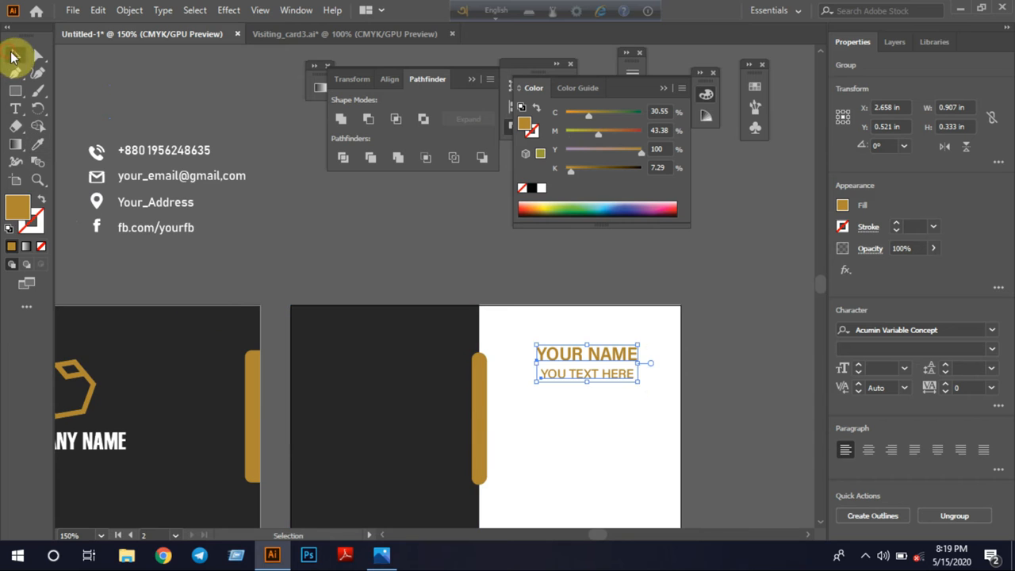
left_click(336, 245)
Select the phone, mail, location and Facebook icons together and recolor them with the rounded bar's gold
scroll(797, 287, "down", 1)
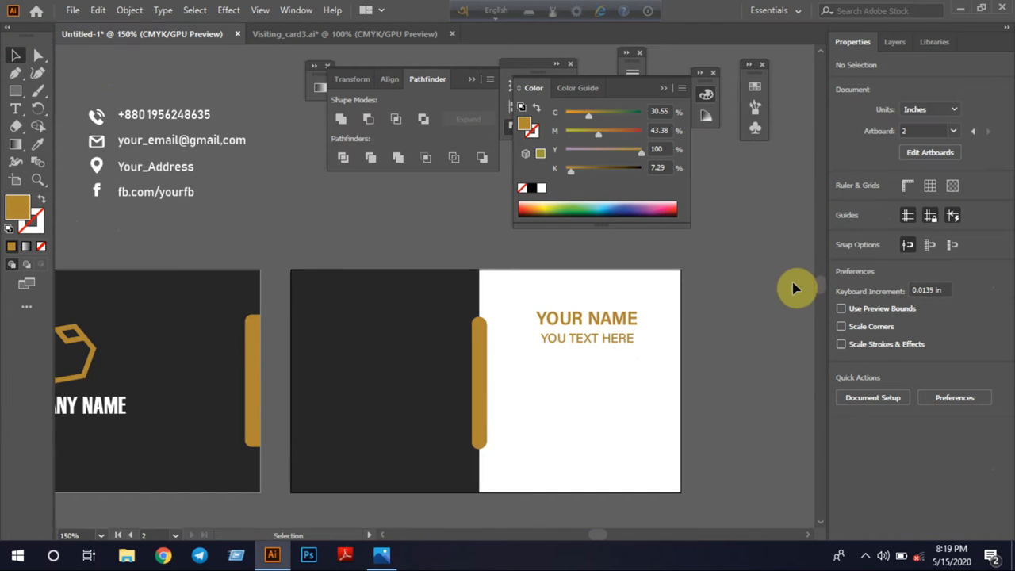
left_click(91, 120)
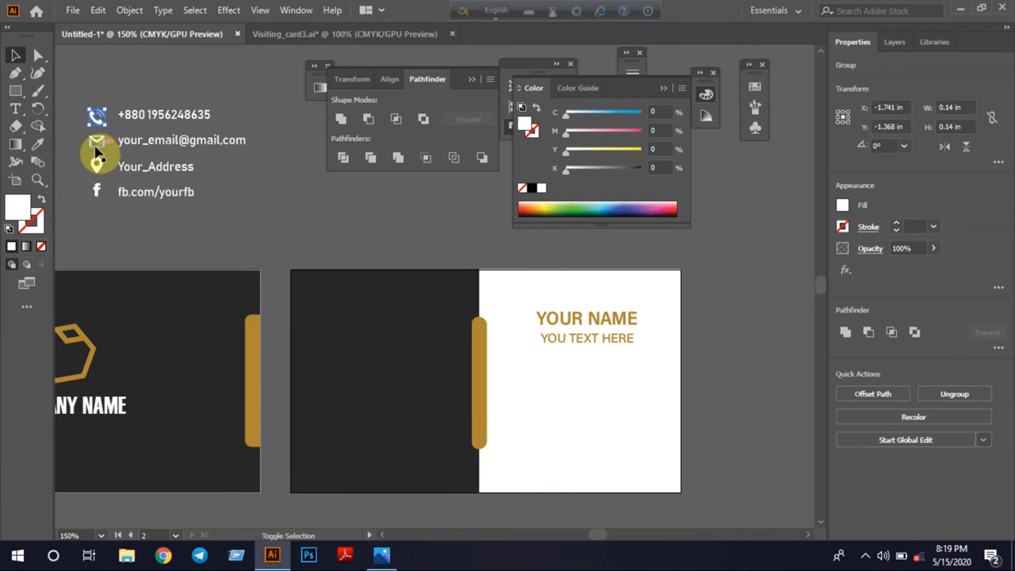
left_click(93, 143, "shift")
left_click(96, 169, "shift")
left_click(96, 193, "shift")
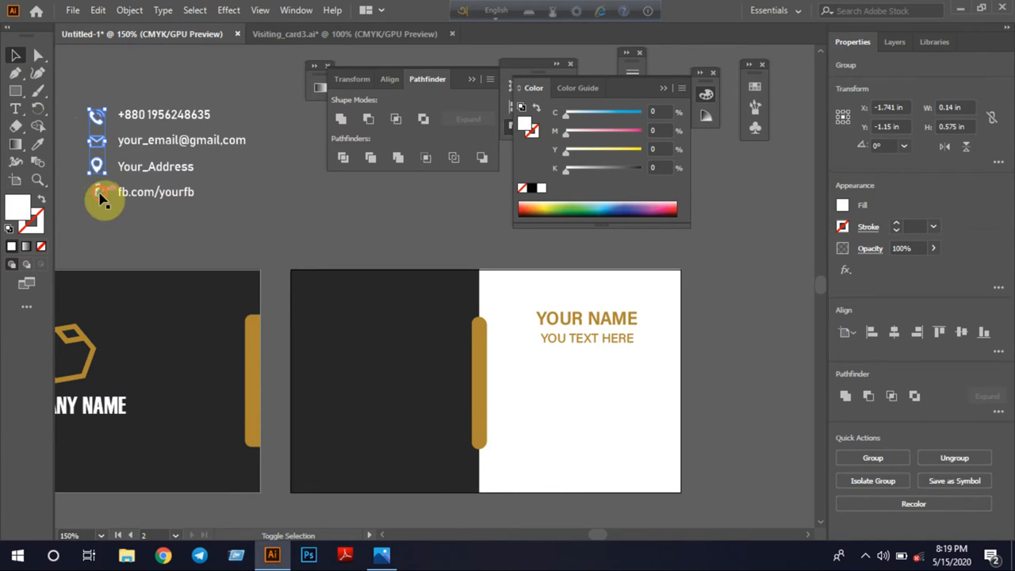
left_click(33, 148)
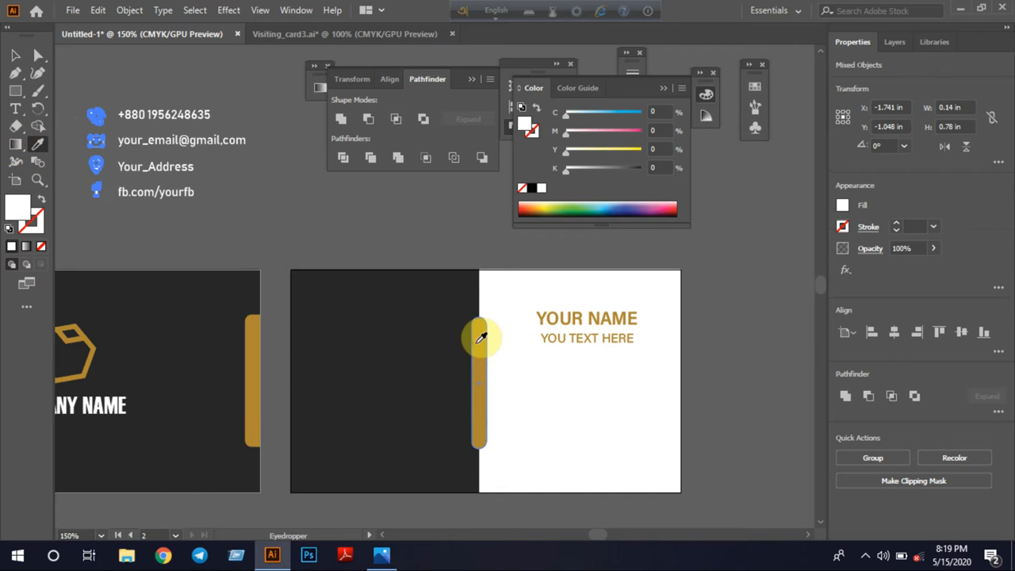
left_click(481, 335)
left_click(15, 55)
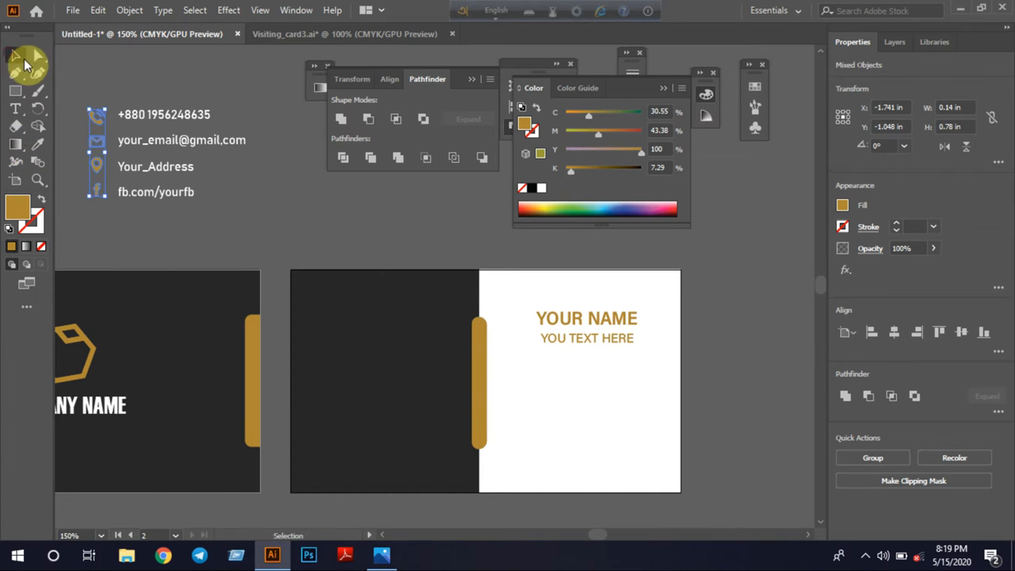
Move the four gold icons onto the white half below the tagline, just beside the rounded bar
left_click_drag(96, 153, 517, 410)
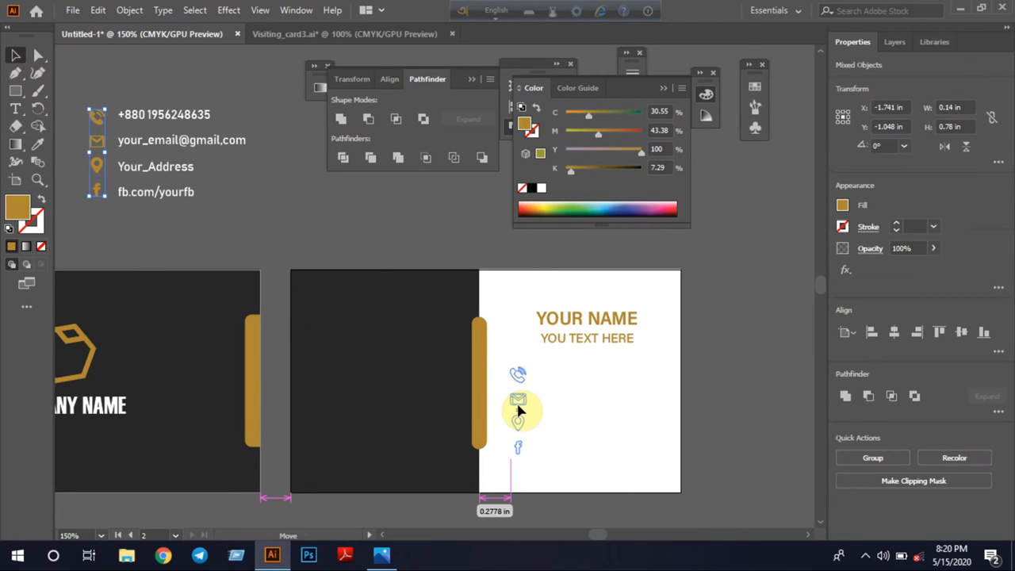
left_click_drag(517, 409, 517, 409)
left_click(284, 226)
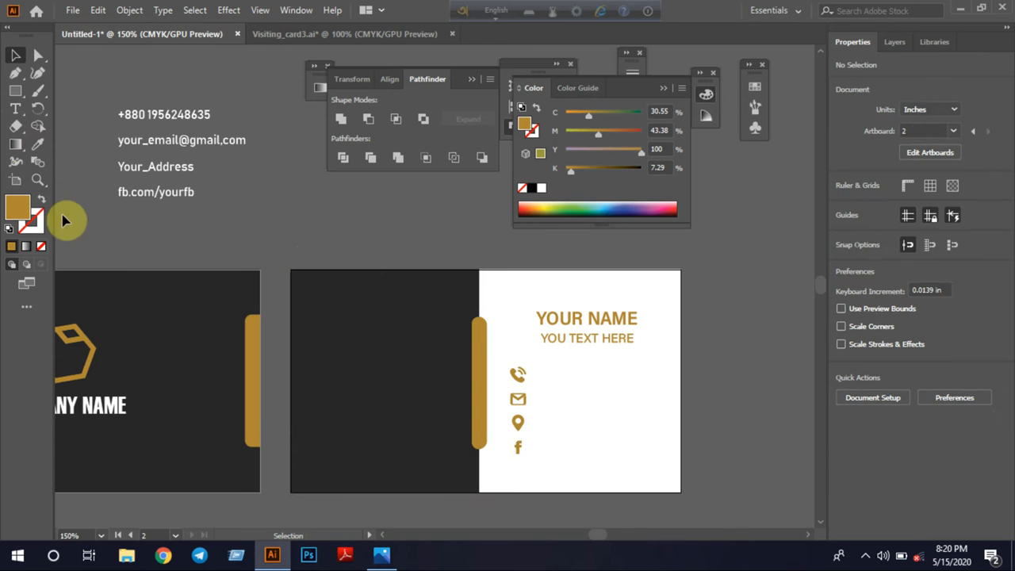
Move the four contact text lines onto the white half, each next to its matching icon
left_click_drag(99, 99, 256, 238)
left_click_drag(190, 195, 607, 453)
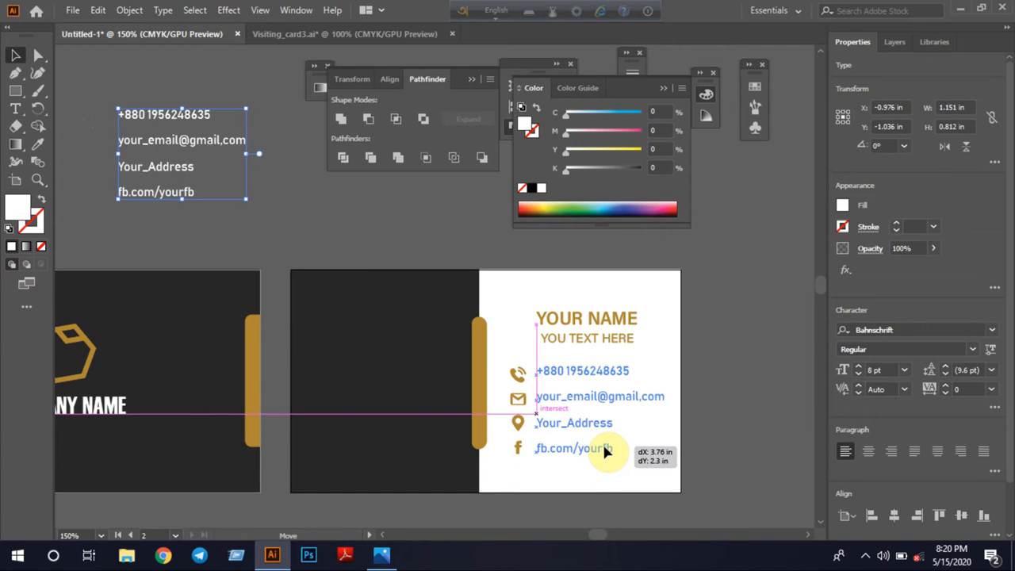
left_click_drag(604, 445, 603, 447)
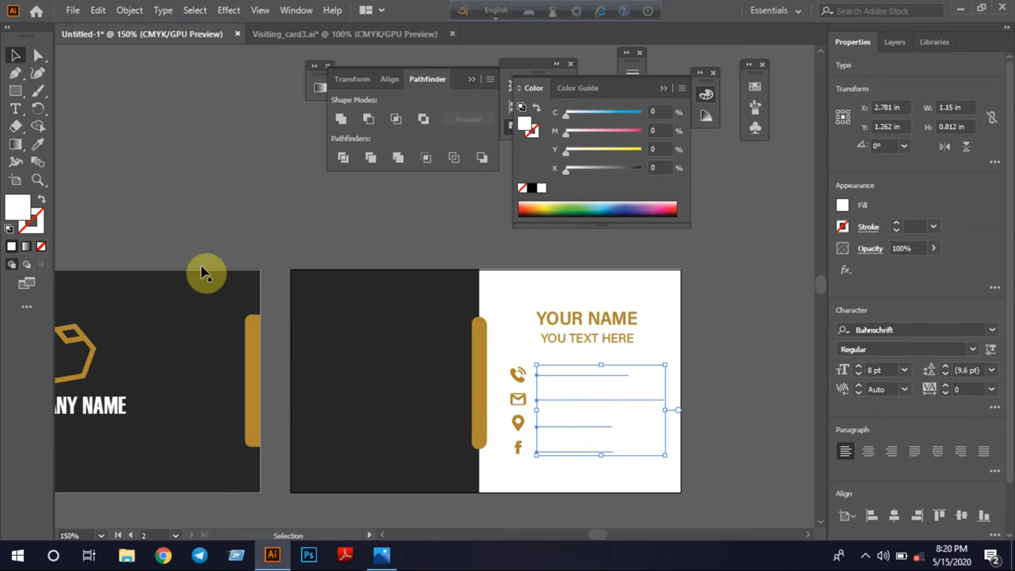
Recolor the contact lines by sampling the card's dark rectangle with the Eyedropper
left_click(37, 144)
left_click(414, 292)
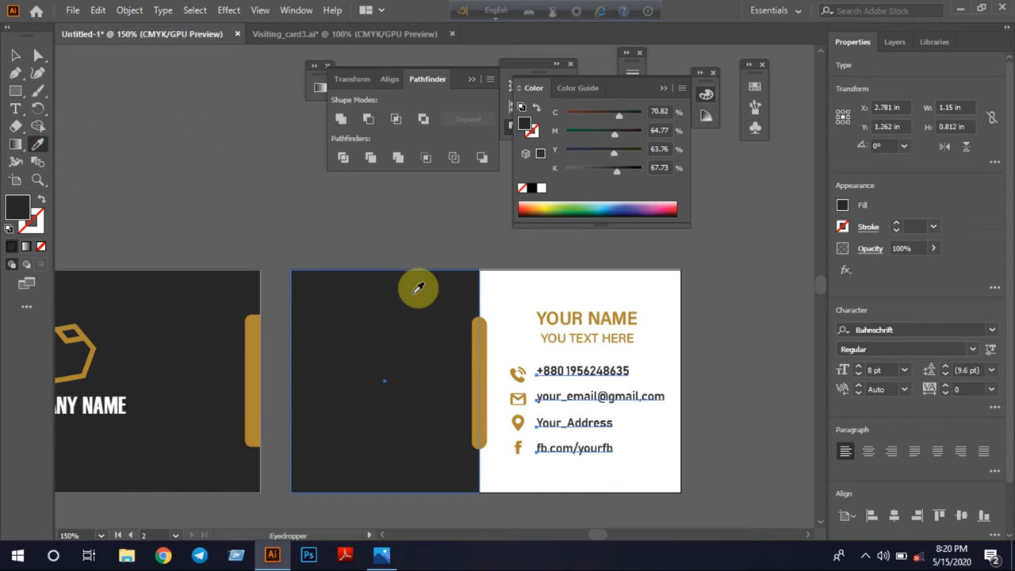
left_click(15, 54)
left_click(296, 211)
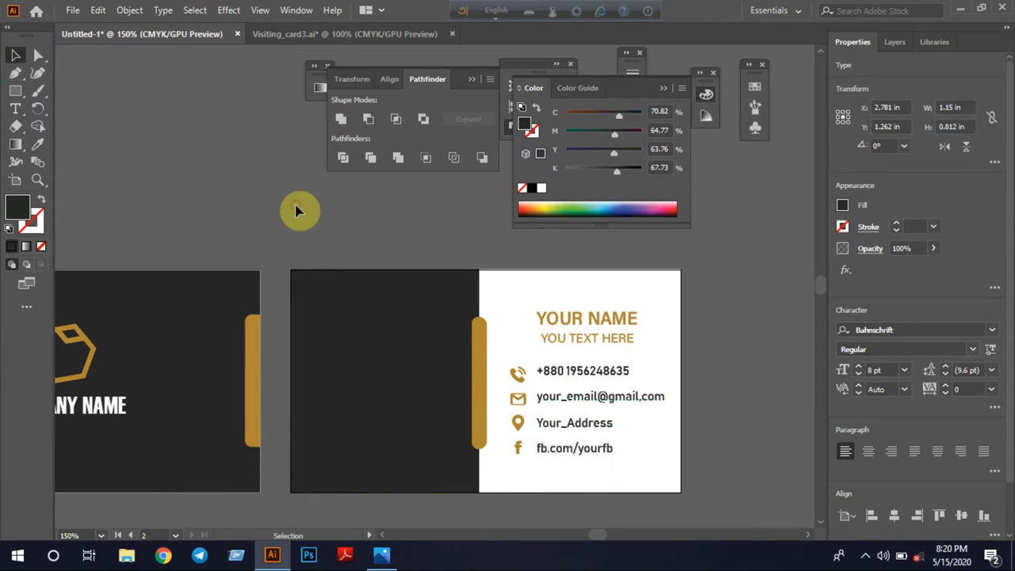
Select the phone, email, address and Facebook lines and align them by their right edges
left_click(566, 396)
left_click(759, 430)
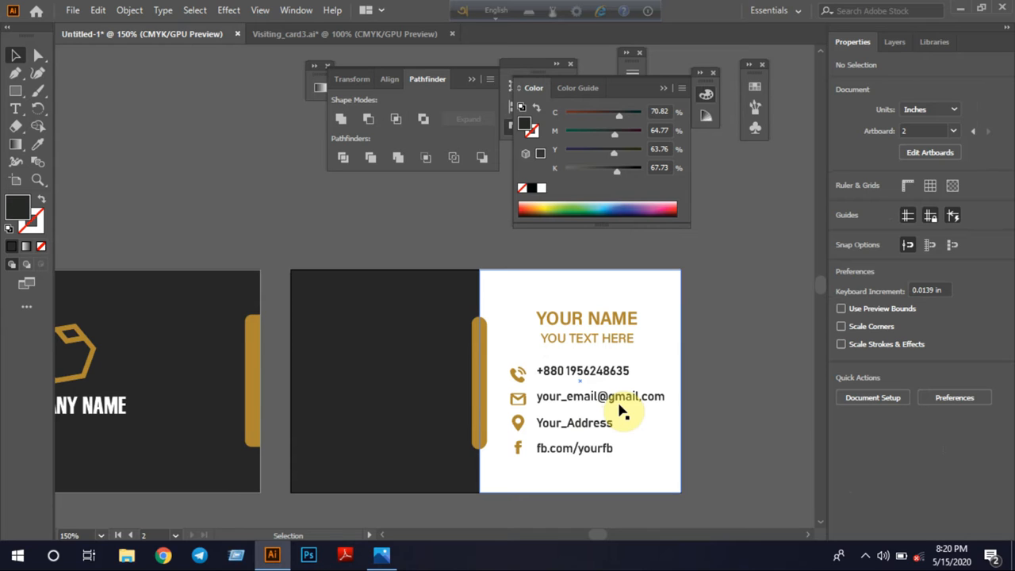
left_click(584, 372)
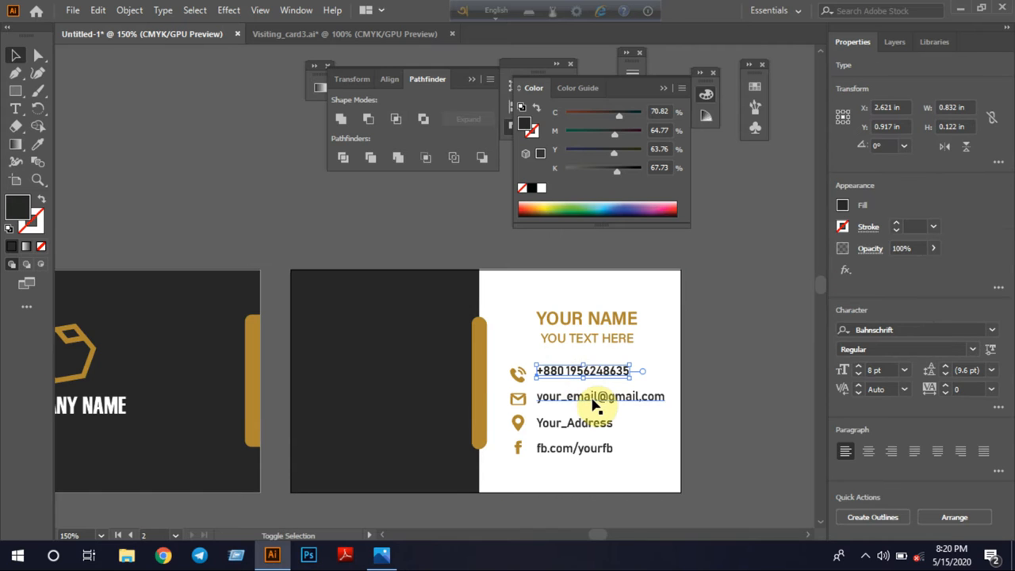
left_click(592, 397, "shift")
left_click(585, 427, "shift")
left_click(587, 449, "shift")
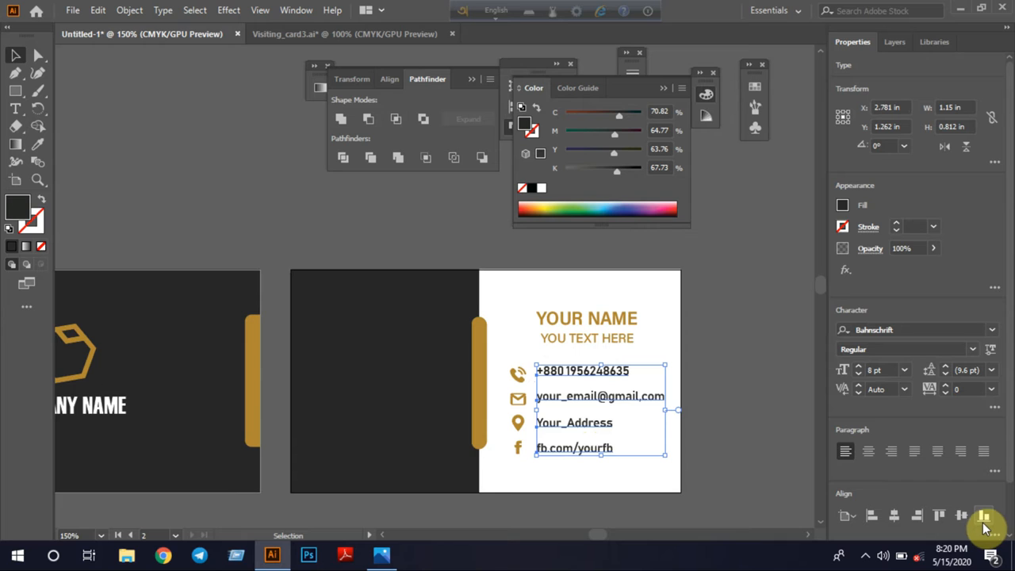
left_click(918, 515)
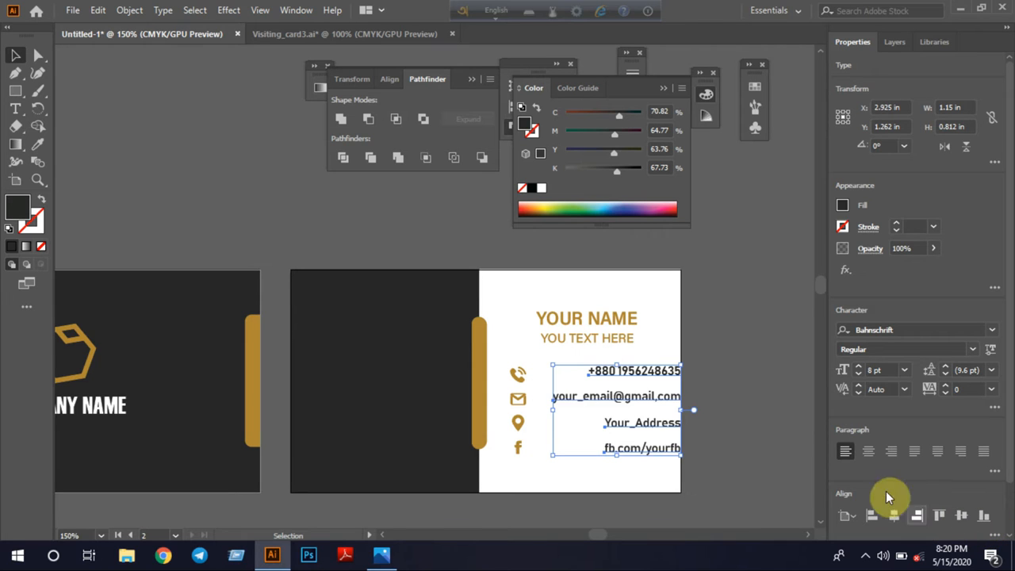
Shift the right-aligned contact lines inward from the card edge to an X position of about 2.745 in
left_click_drag(667, 429, 638, 428)
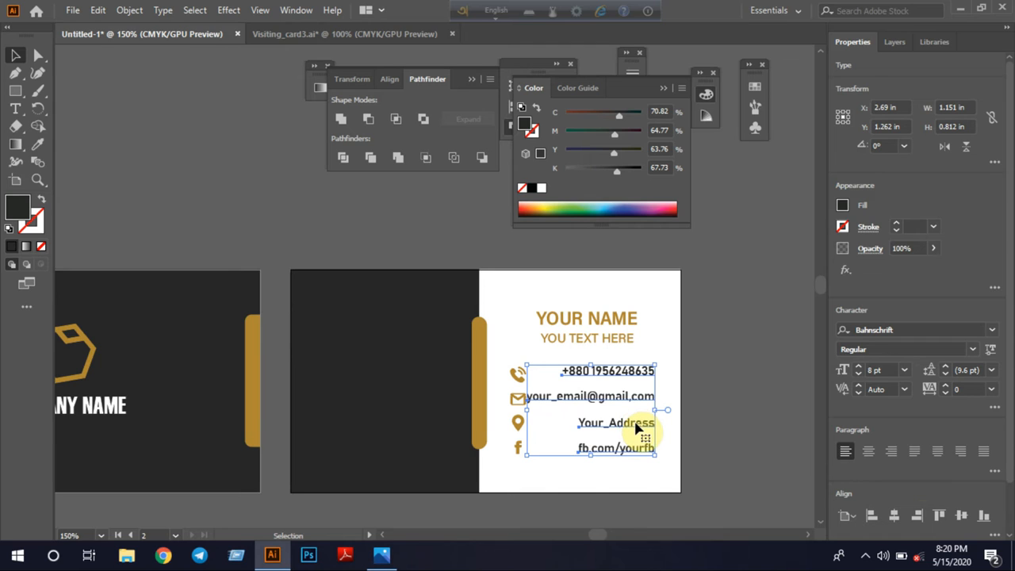
key("Right")
key("Right")
key("Right")
key("Right")
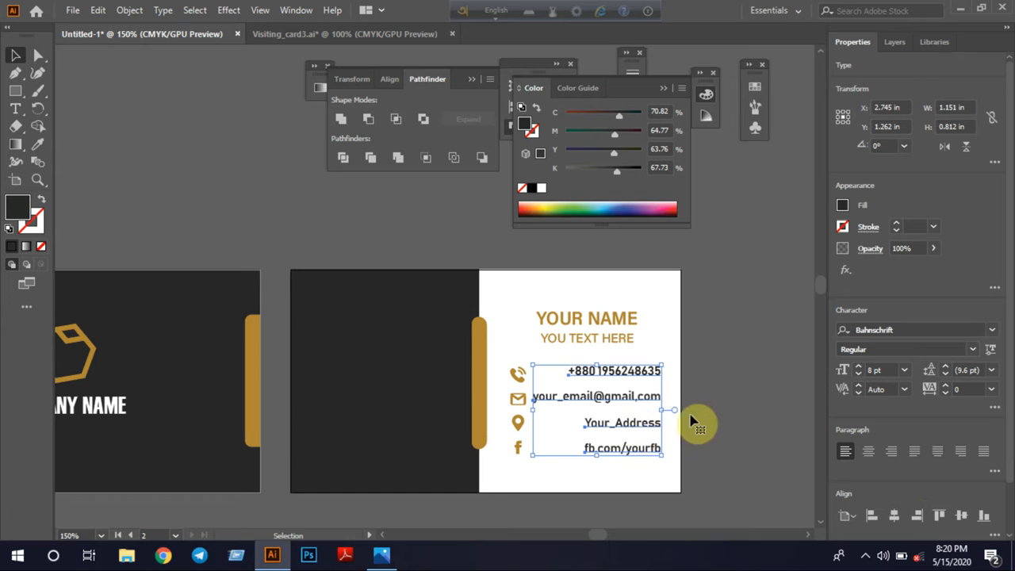
left_click(744, 422)
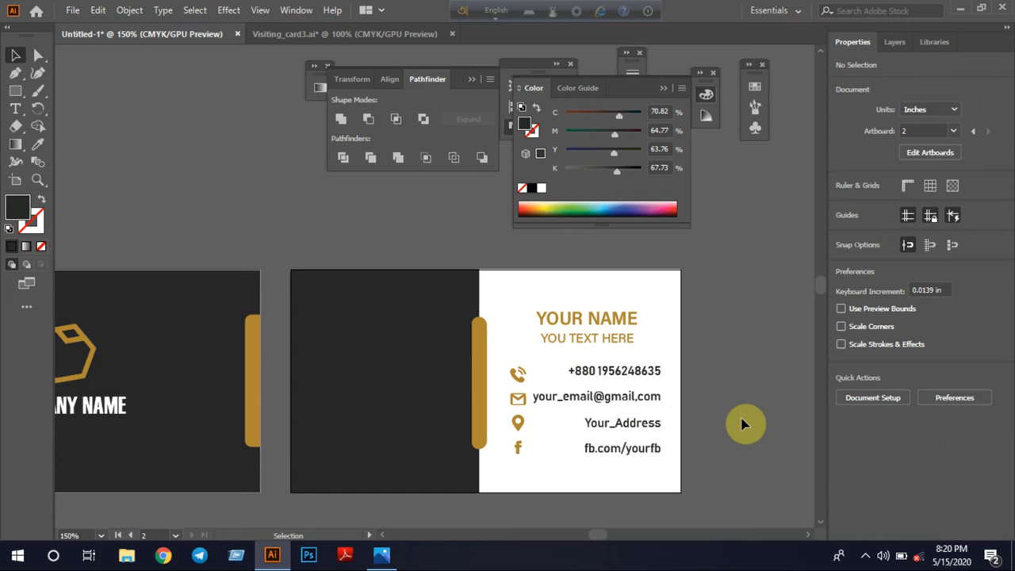
Undo the accidental shift of the white background rectangle on the second card and lock it in place
left_click_drag(650, 354, 661, 376)
key("ctrl+z")
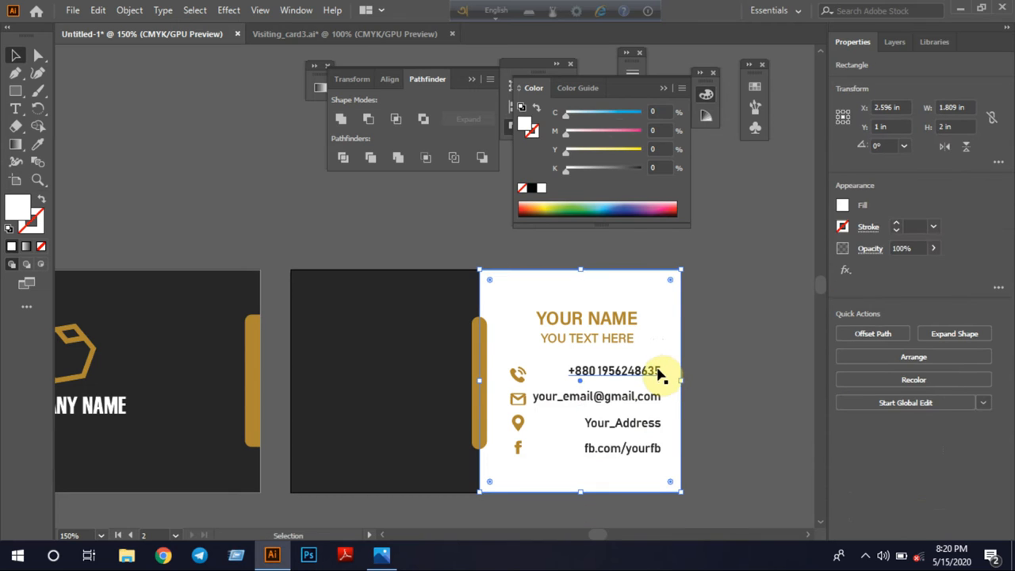
key("ctrl+2")
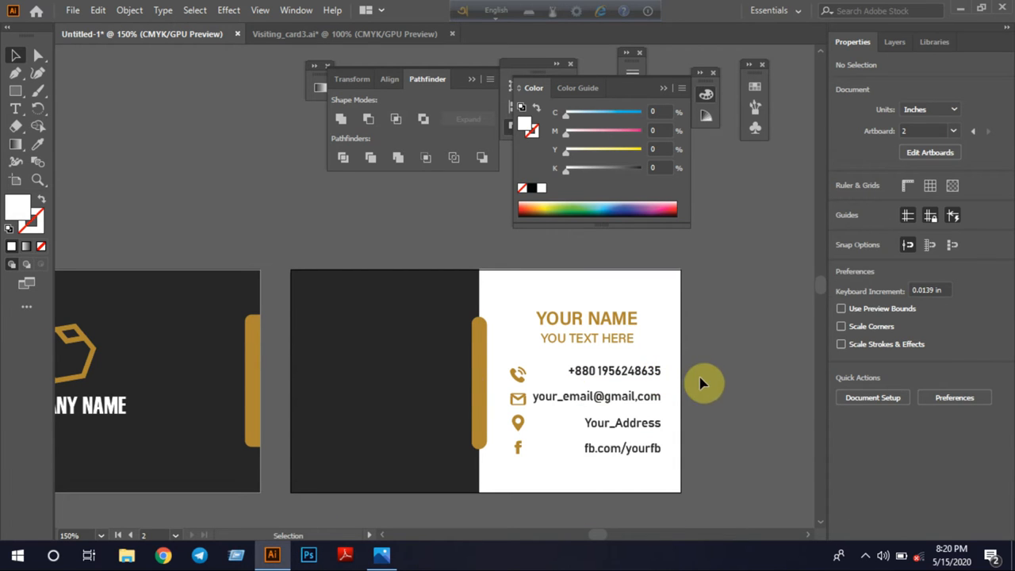
Nudge the phone, email, address and Facebook lines down to a Y position of 1.276 in, level with their icons
left_click_drag(659, 370, 616, 462)
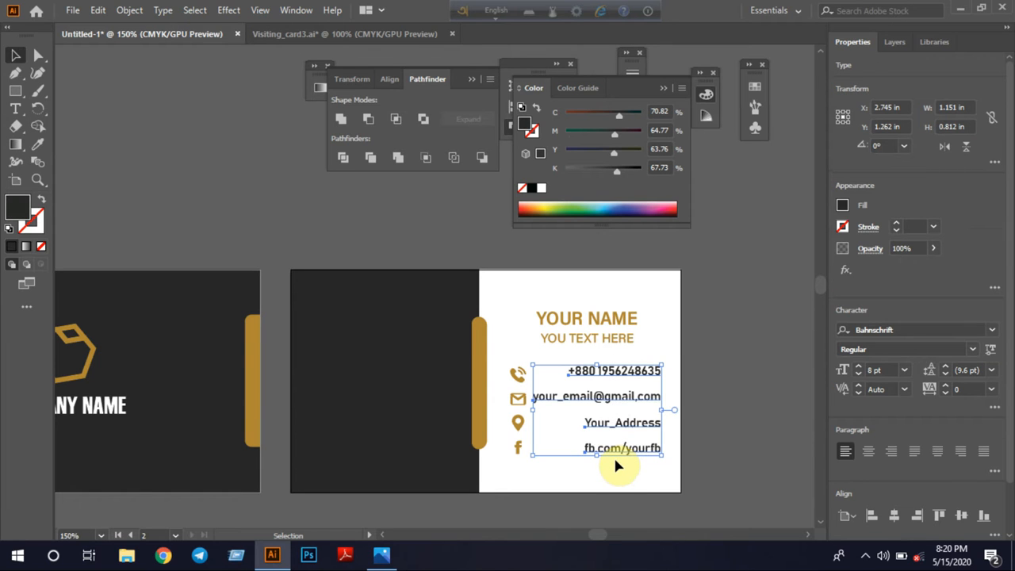
key("Down")
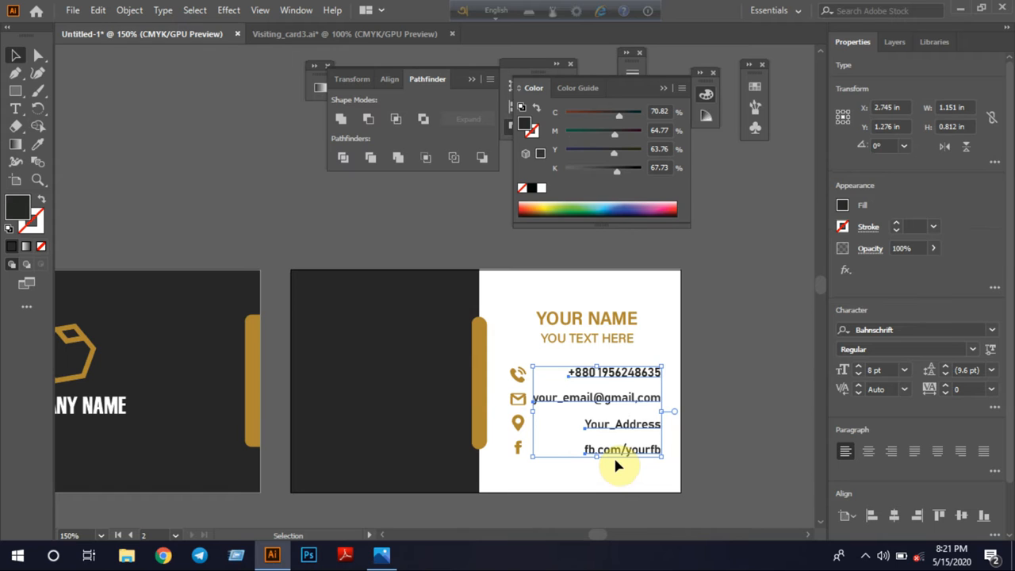
left_click(602, 481)
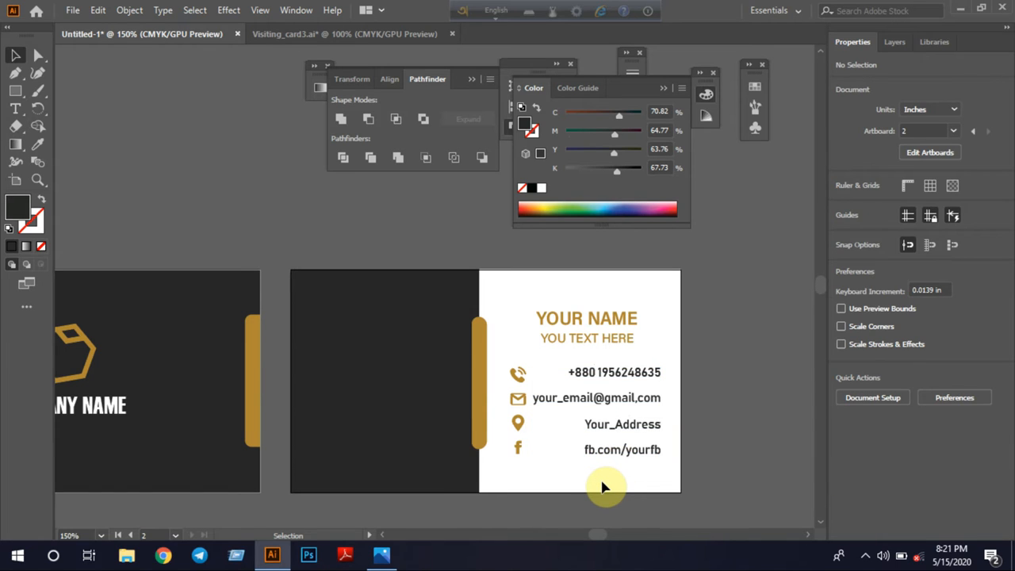
scroll(687, 296, "down", 1)
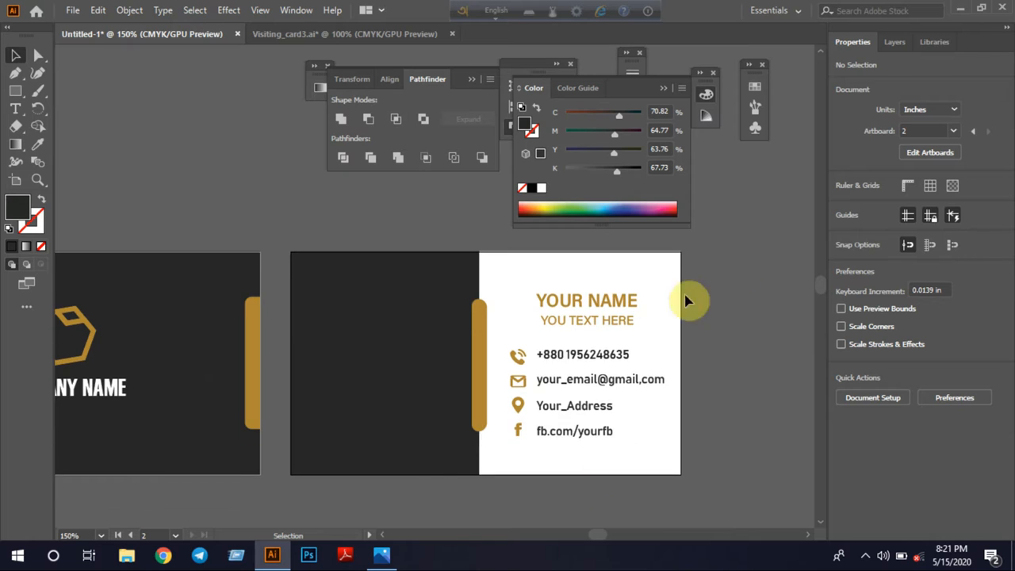
Copy the first card's logo and company name onto the second card's dark area and scale the copy to about 0.761 in wide
left_click_drag(290, 499, 492, 510)
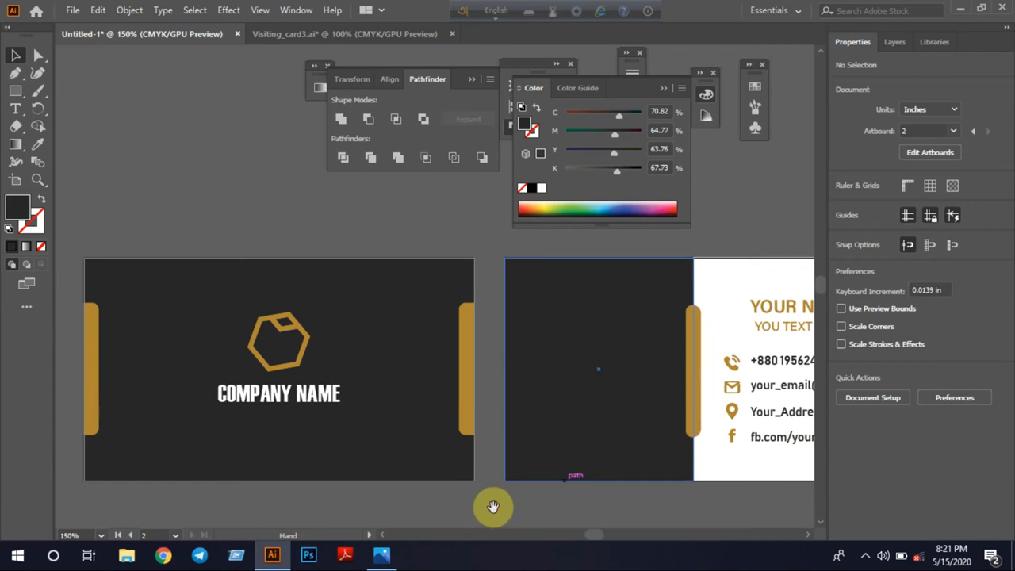
left_click(377, 408)
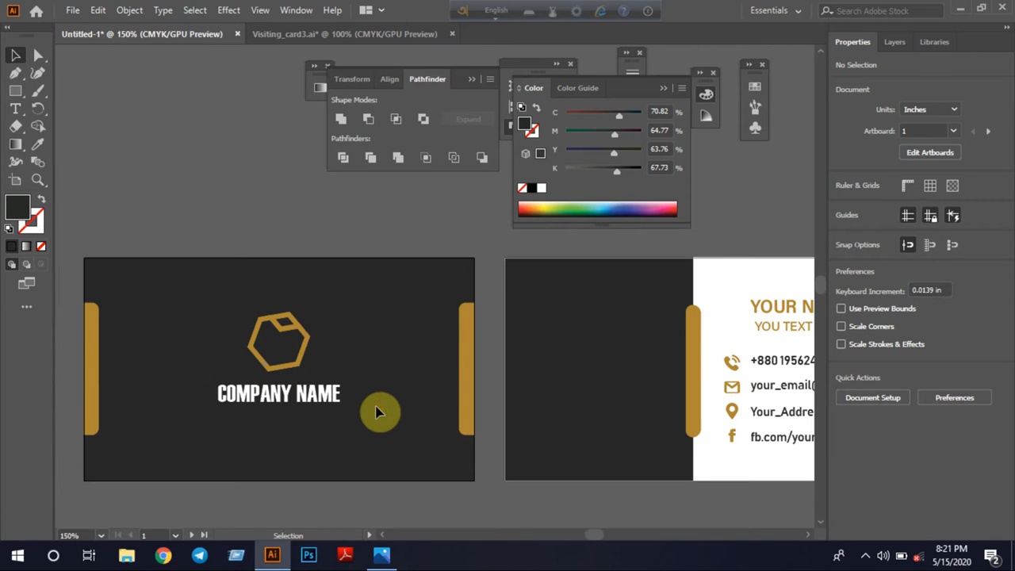
left_click_drag(204, 306, 386, 449)
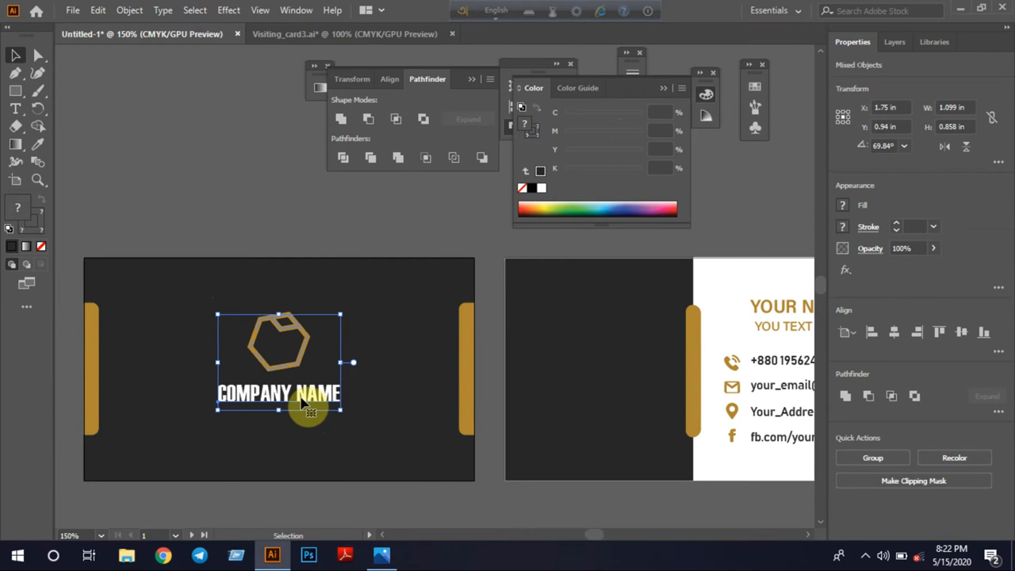
left_click_drag(303, 401, 614, 410)
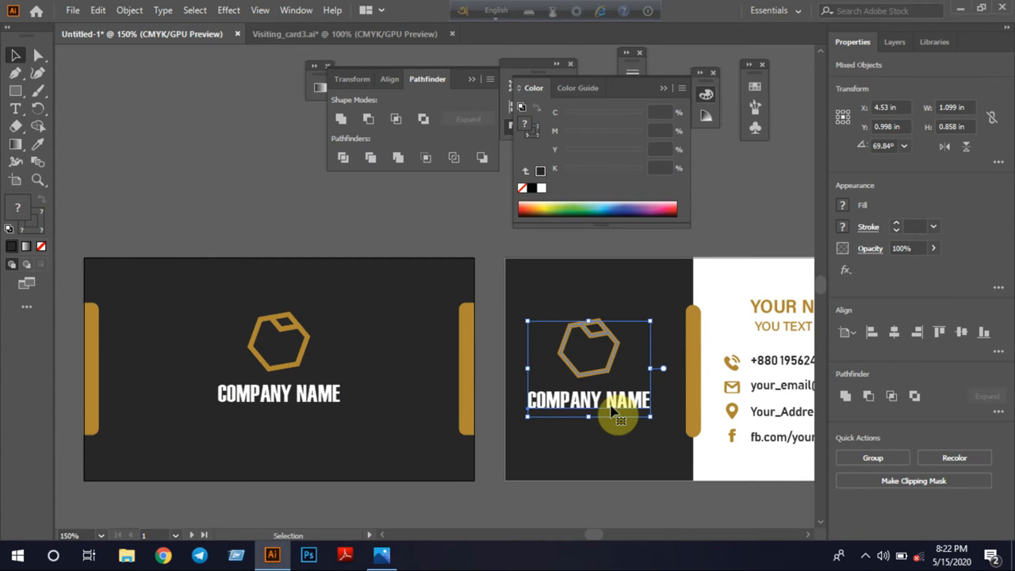
left_click_drag(528, 320, 540, 336)
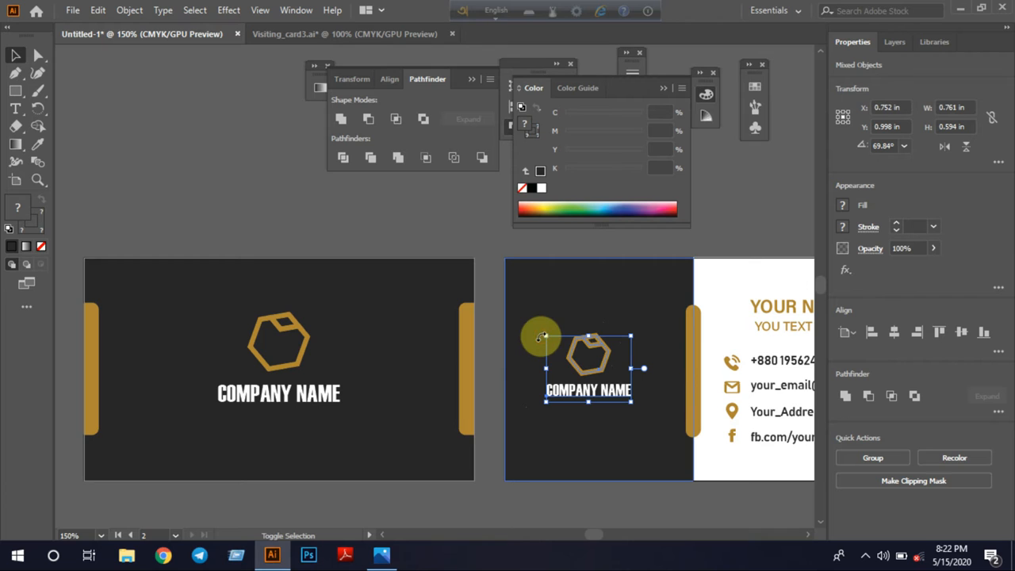
left_click(584, 442)
left_click(641, 491)
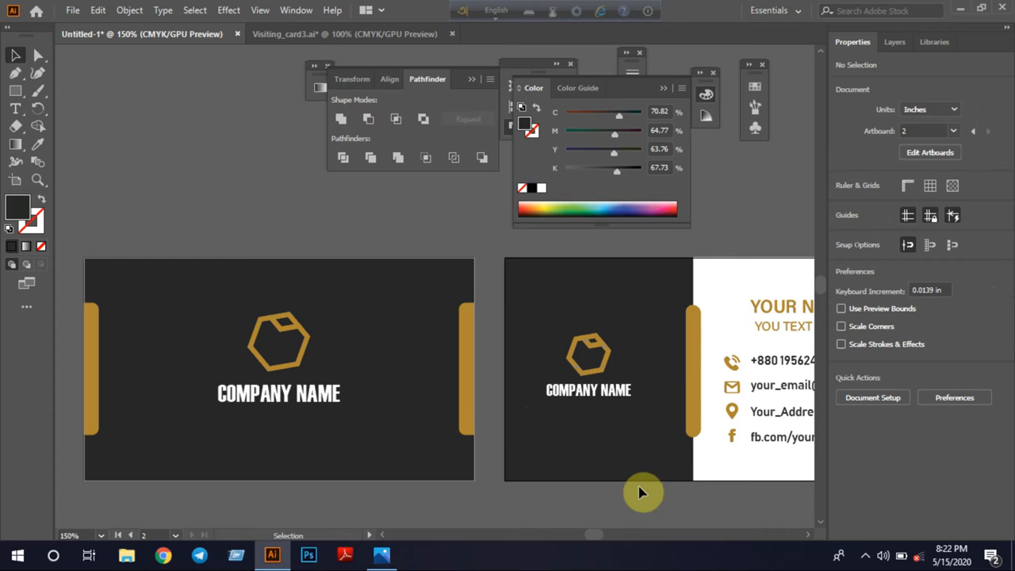
Reposition the small logo and company name together at the center of the second card's dark area
left_click(583, 401)
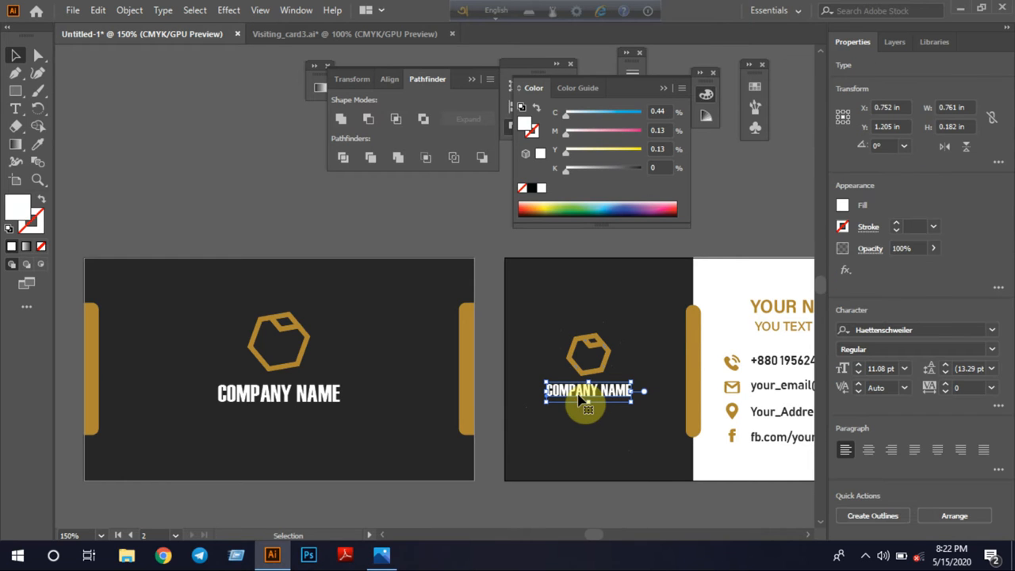
left_click(585, 359, "shift")
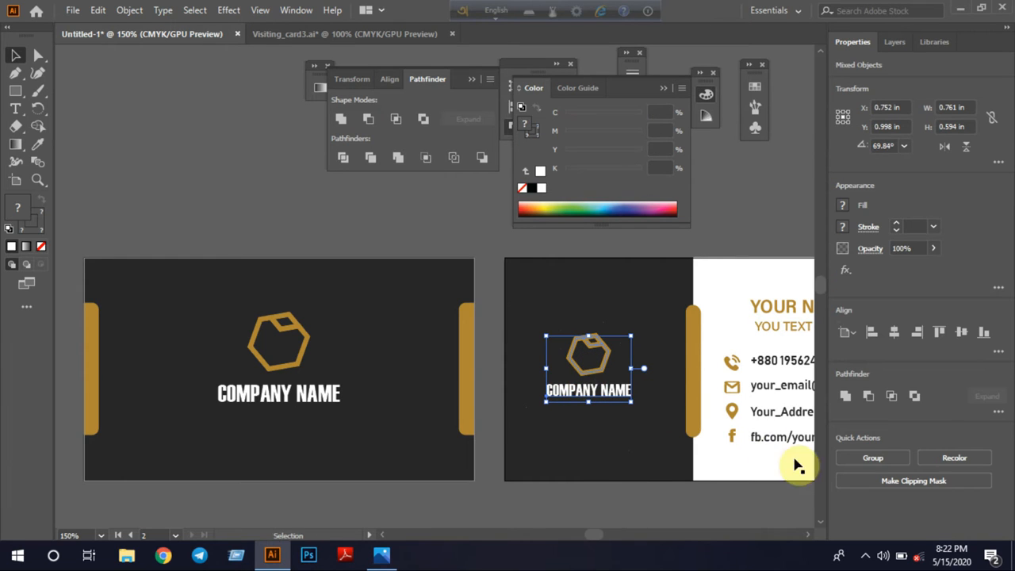
left_click(895, 332)
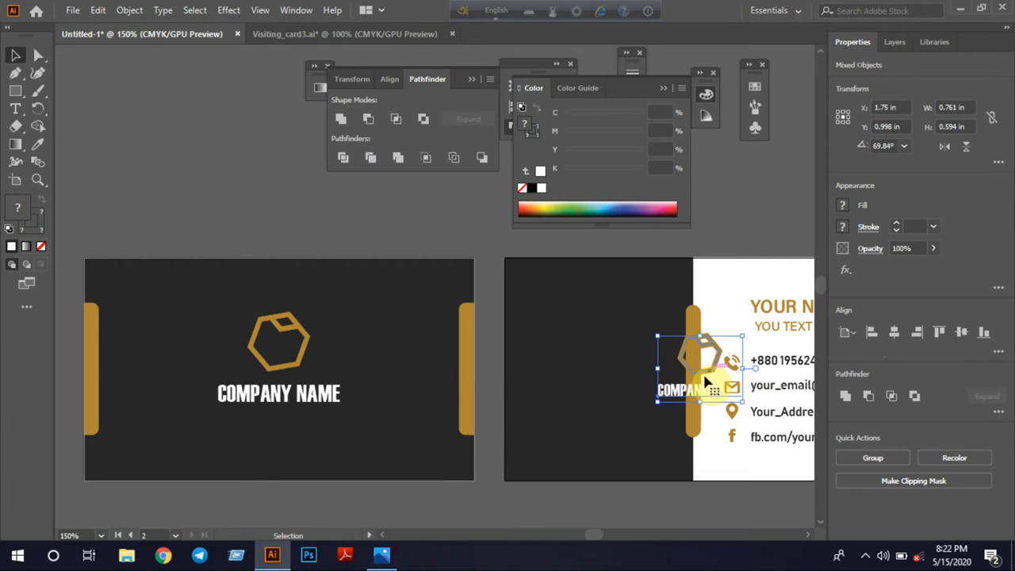
left_click_drag(702, 377, 714, 382)
left_click_drag(713, 376, 609, 370)
left_click(595, 509)
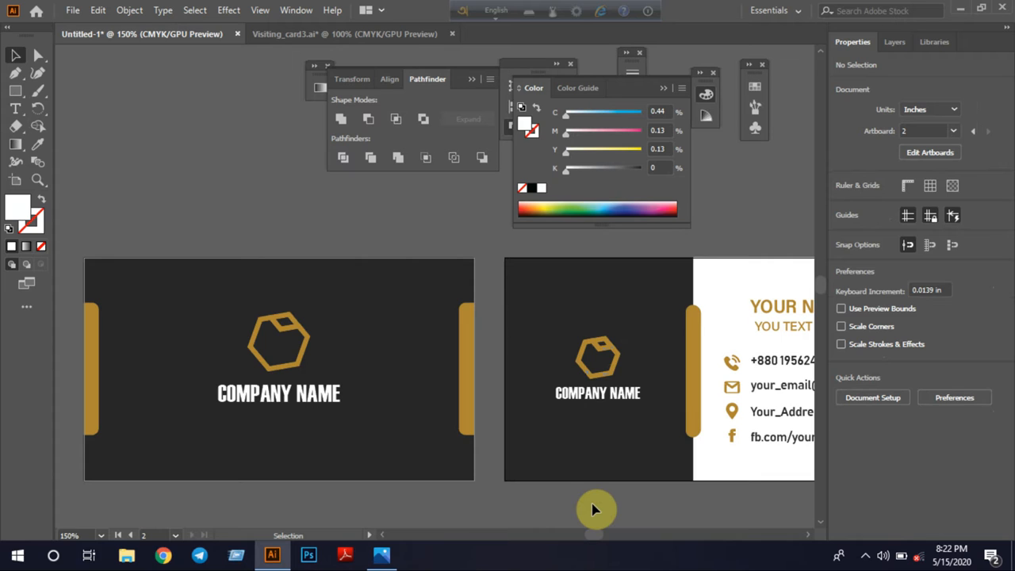
Narrow both gold bars at the first card's side edges to about half their width, keeping them flush with the edges
key("ctrl+minus")
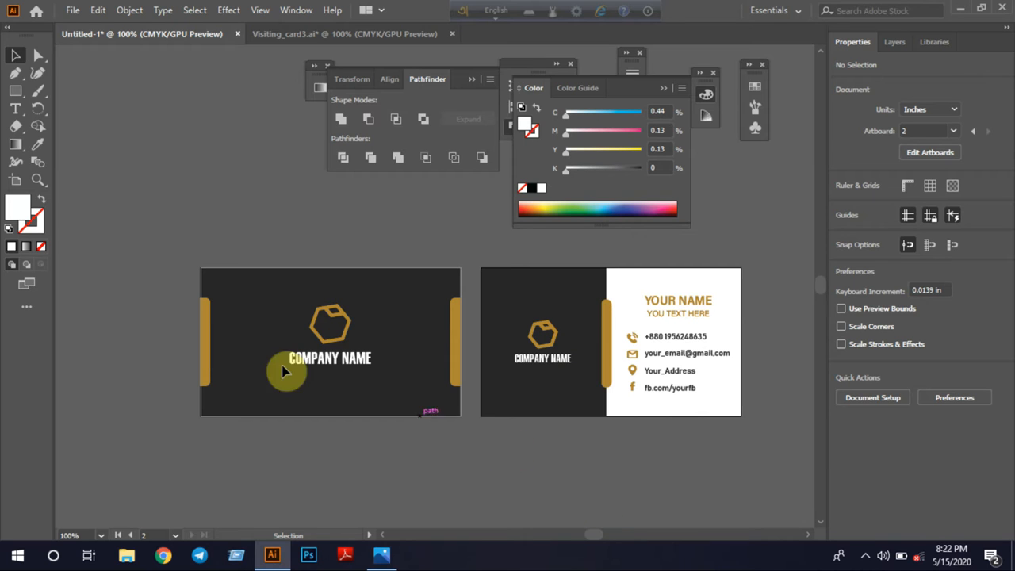
left_click(202, 352)
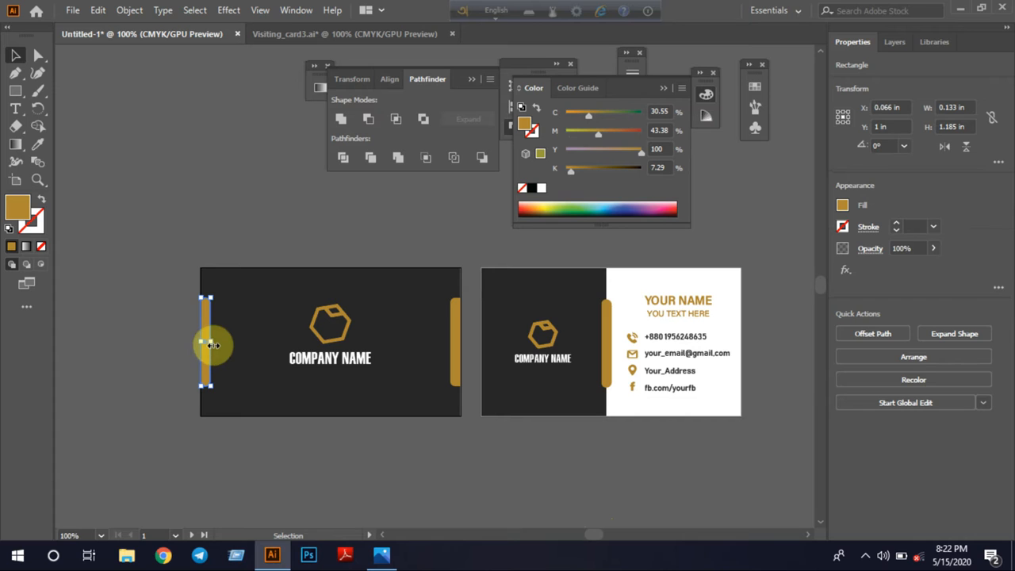
left_click_drag(212, 342, 206, 343)
left_click(155, 403)
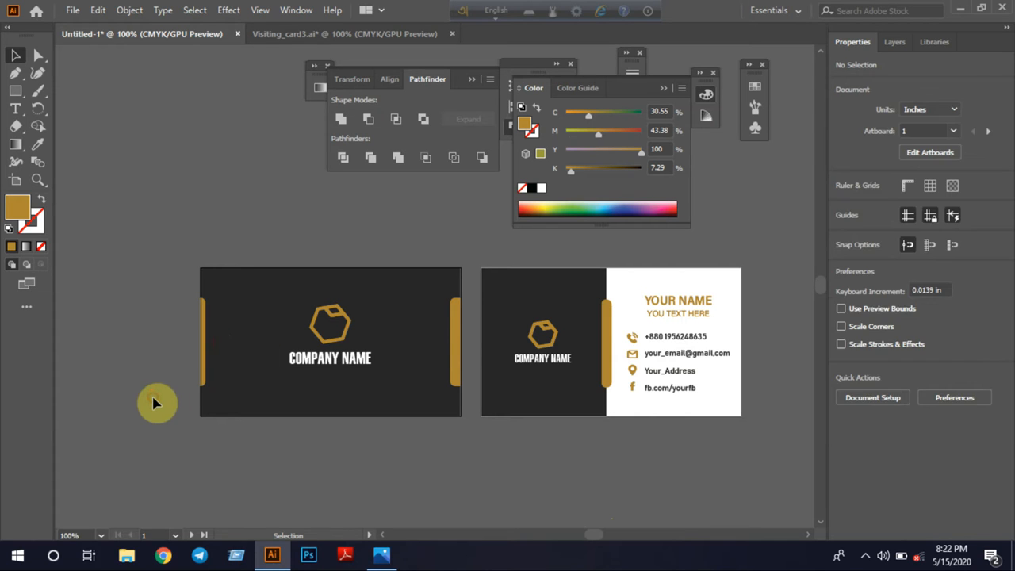
left_click(453, 347)
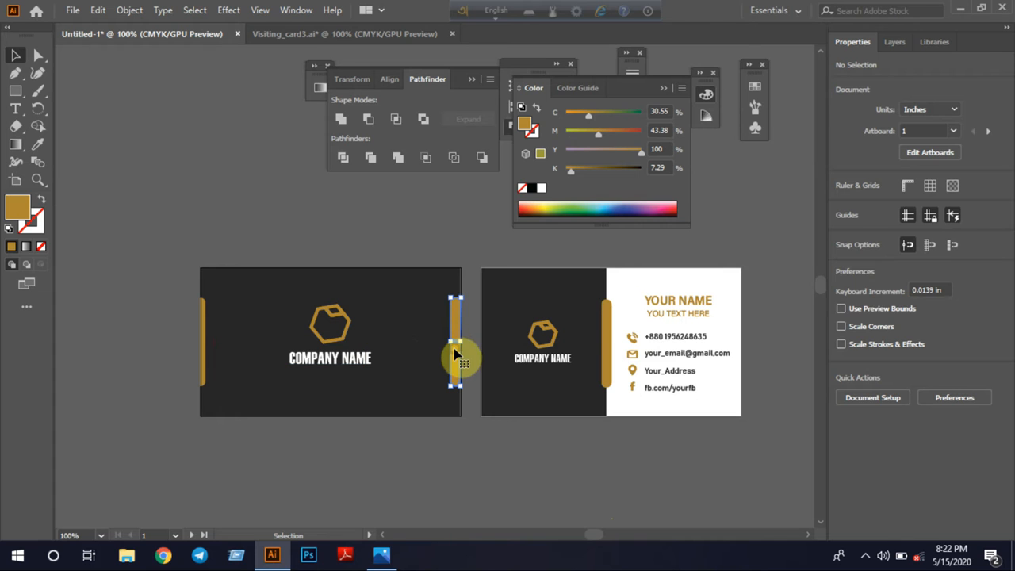
left_click_drag(450, 341, 456, 341)
left_click(355, 474)
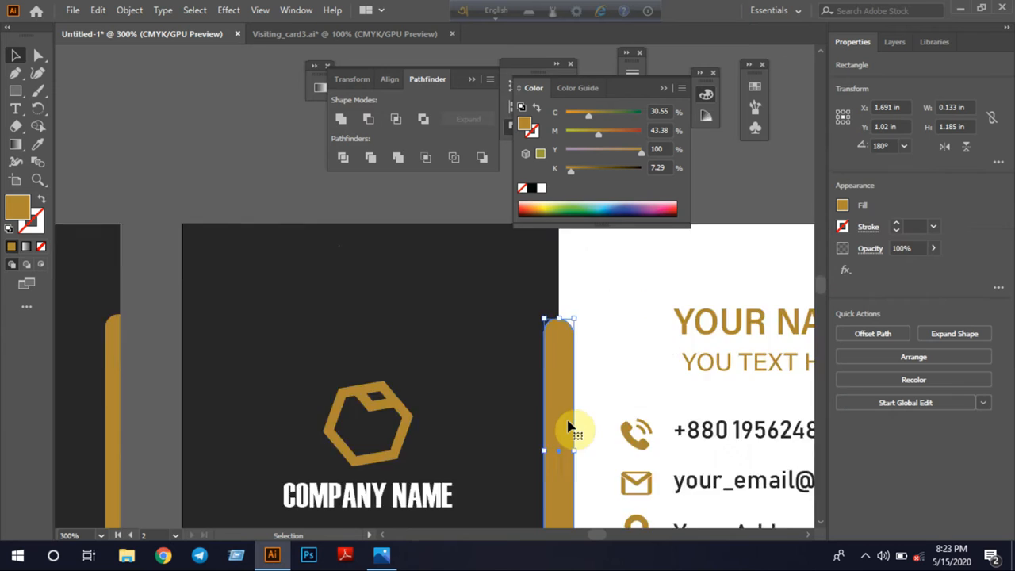
Copy the second card's gold bar to the empty canvas above and duplicate it there with a horizontal offset of about 0.05 in
scroll(569, 426, "up", 2)
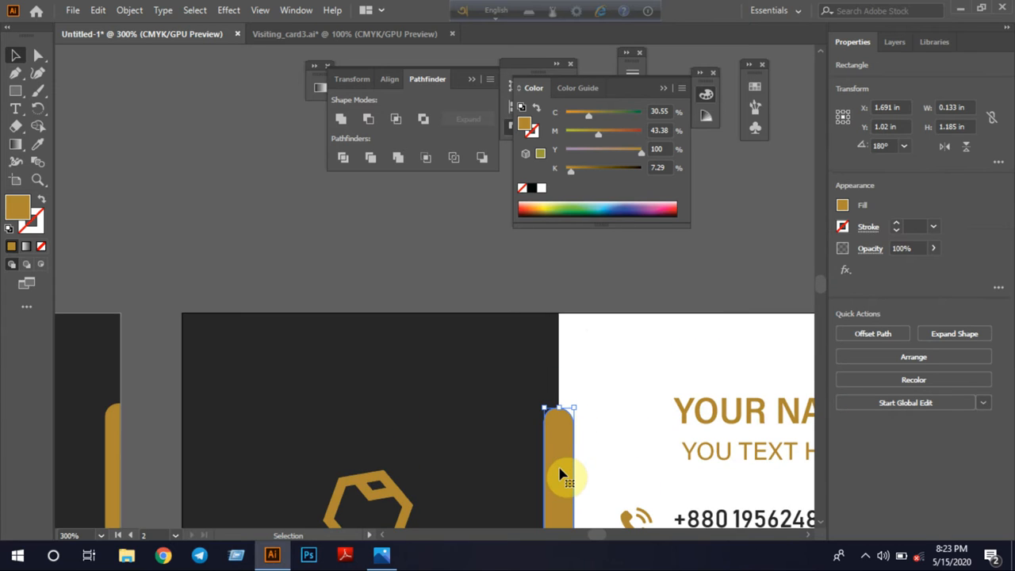
left_click_drag(559, 473, 266, 54)
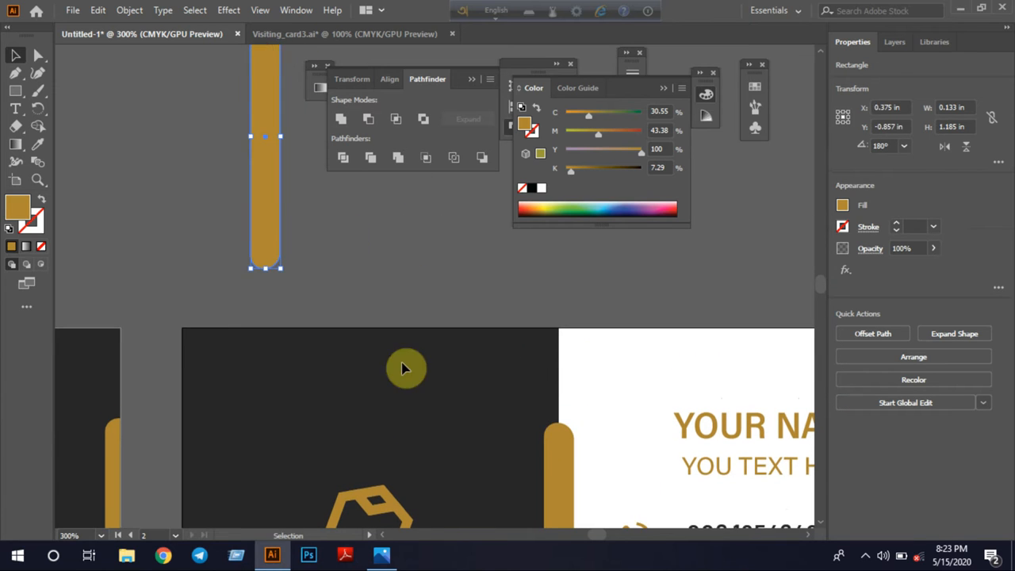
left_click_drag(268, 276, 278, 276)
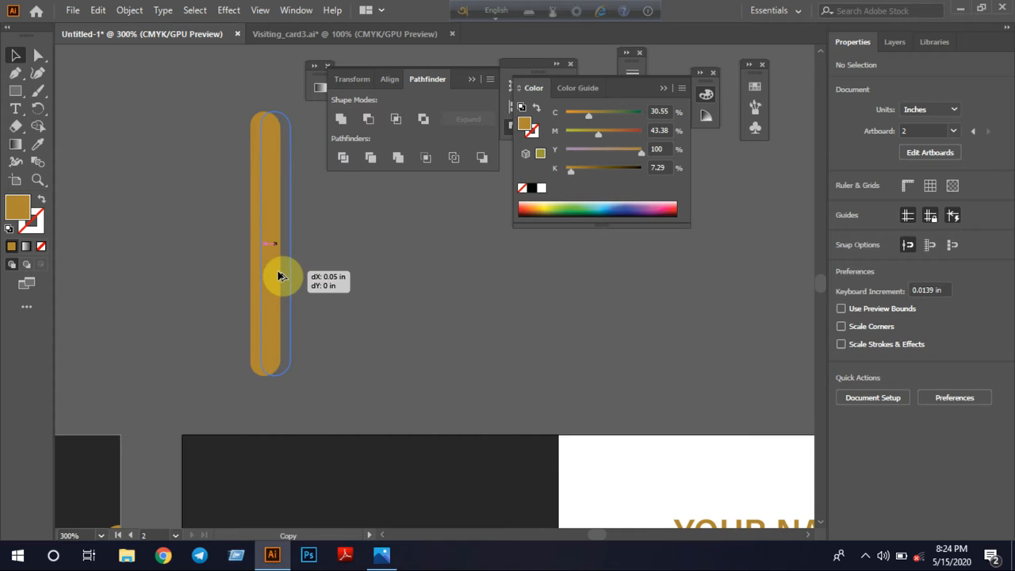
left_click_drag(278, 276, 278, 278)
left_click(386, 288)
Split the two overlapping gold bars with the Pathfinder Divide operation and ungroup the resulting pieces
left_click(183, 173)
left_click_drag(244, 235, 366, 324)
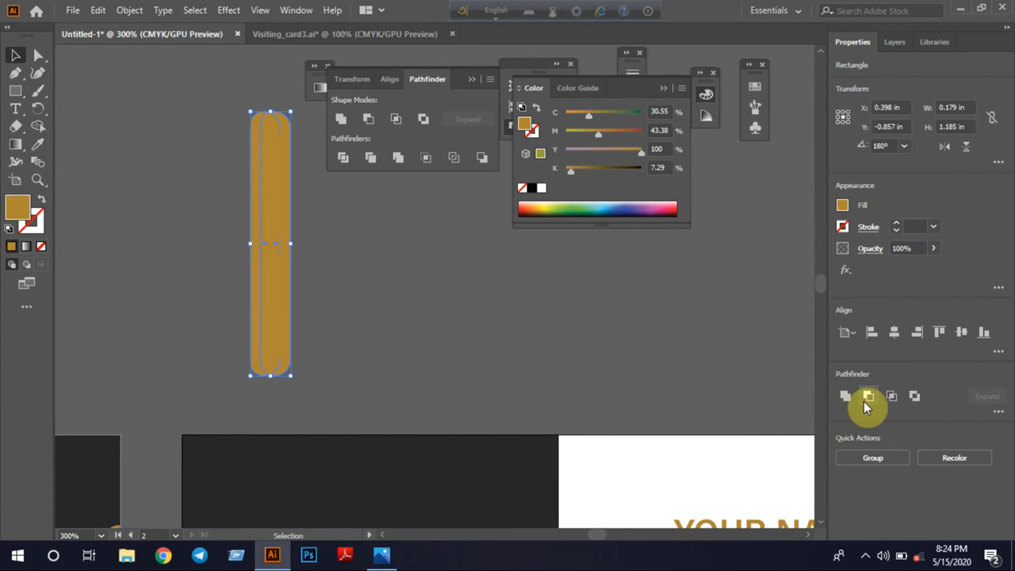
left_click(998, 411)
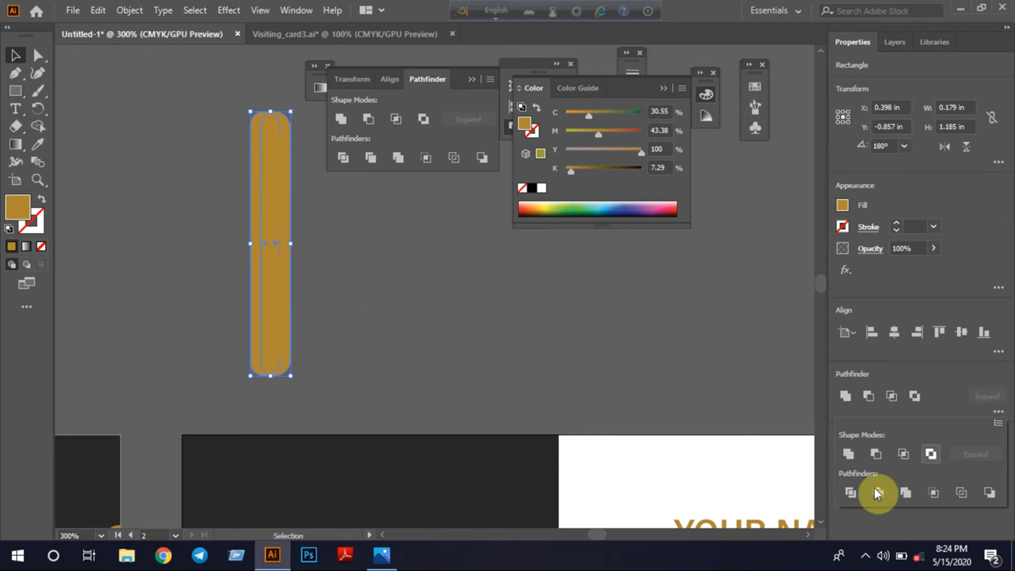
left_click(851, 495)
left_click(185, 222)
left_click(268, 314)
right_click(268, 313)
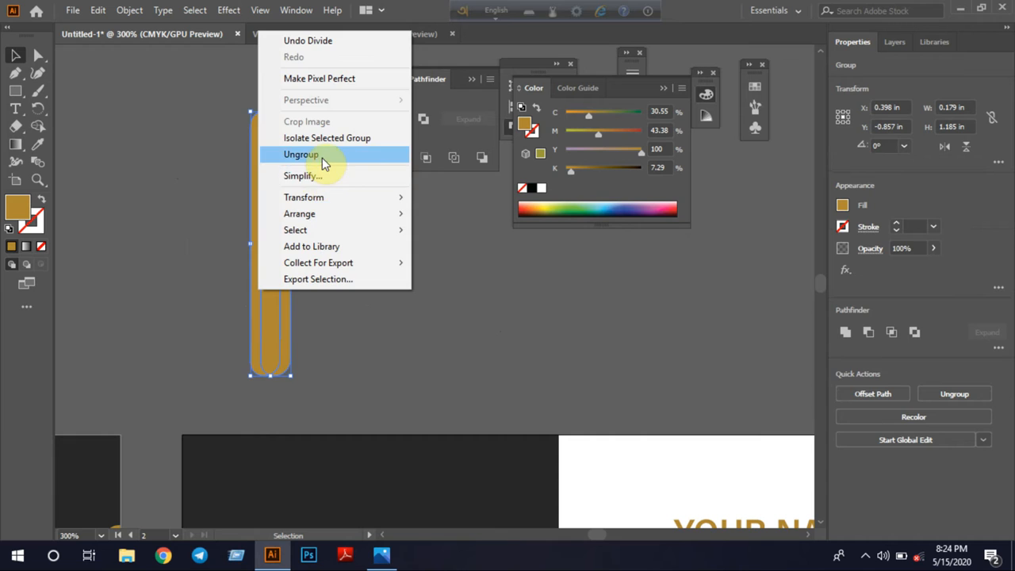
left_click(319, 154)
Delete the two outer crescent pieces of the divided bars, keeping only the overlapping middle piece
left_click(374, 295)
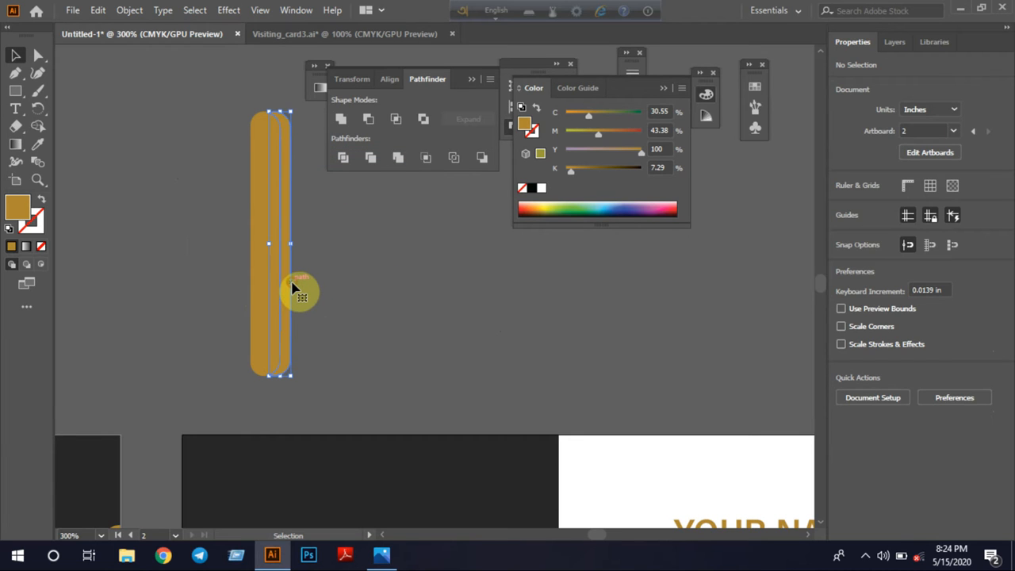
left_click(292, 287)
key("Delete")
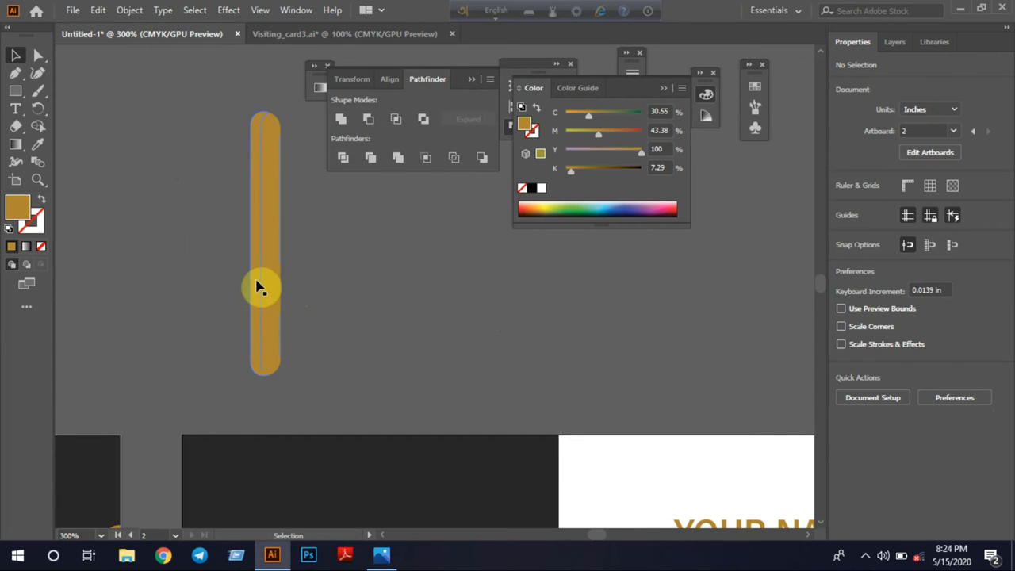
left_click(256, 282)
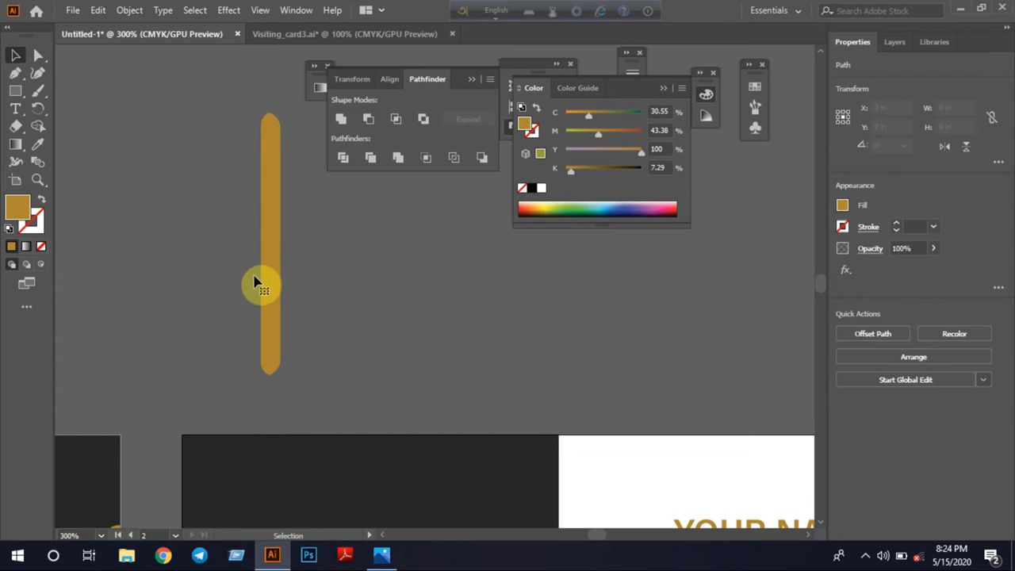
key("Delete")
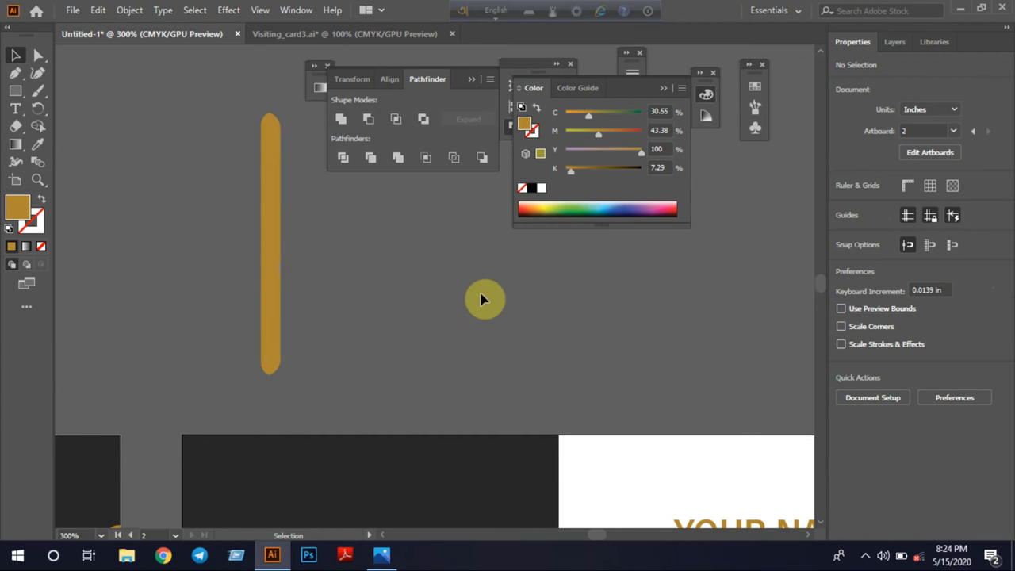
Narrow the remaining pointed gold piece to about 0.043 in wide
left_click(267, 270)
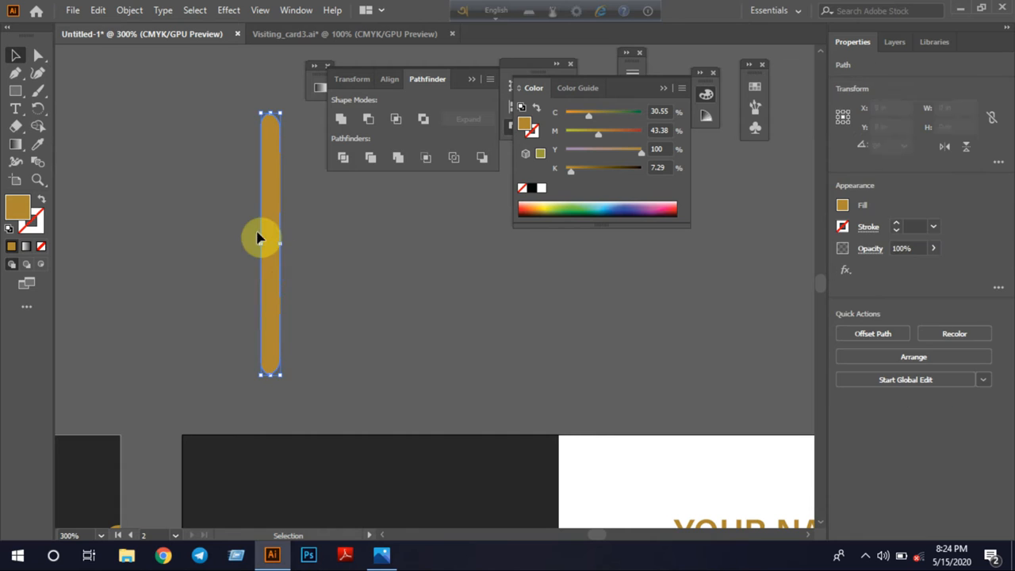
left_click_drag(264, 244, 272, 245)
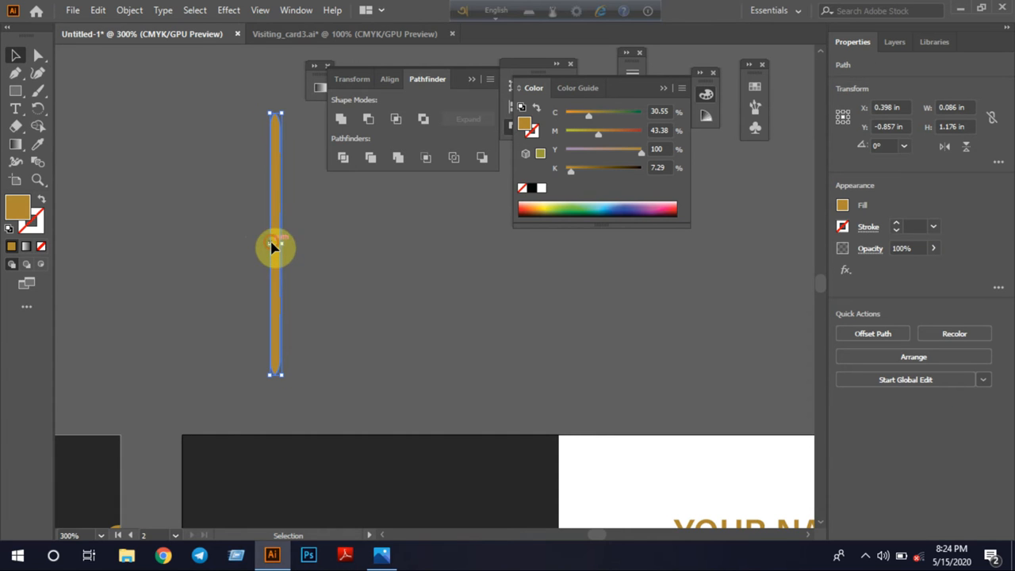
left_click(394, 288)
Replace the second card's wide gold bar with the slim pointed one, centered on the boundary between the dark and white areas
scroll(395, 288, "down", 3)
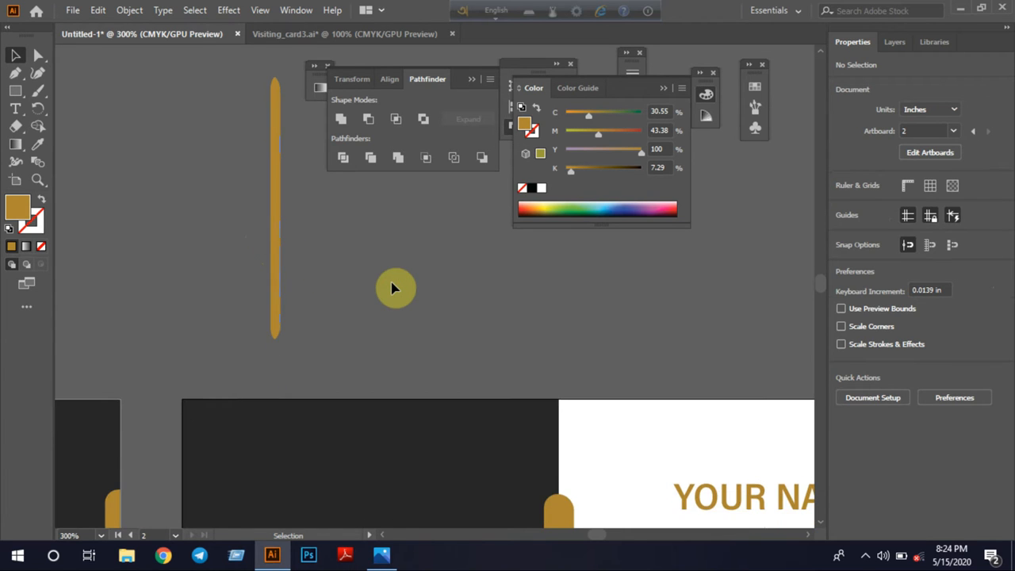
left_click(570, 489)
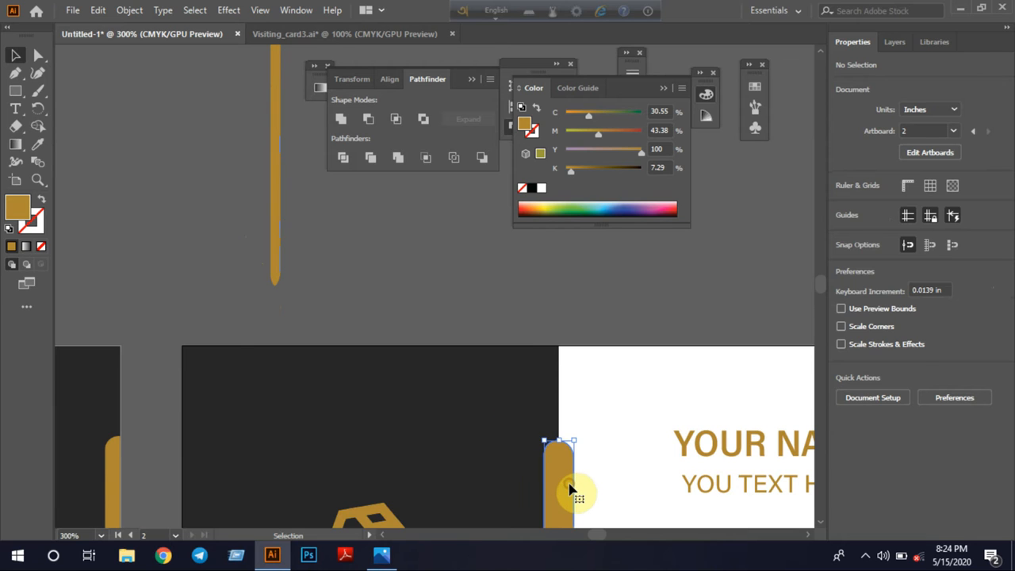
left_click(403, 340)
left_click_drag(272, 238, 546, 443)
scroll(545, 442, "down", 3)
scroll(545, 442, "down", 1)
left_click_drag(544, 356, 554, 489)
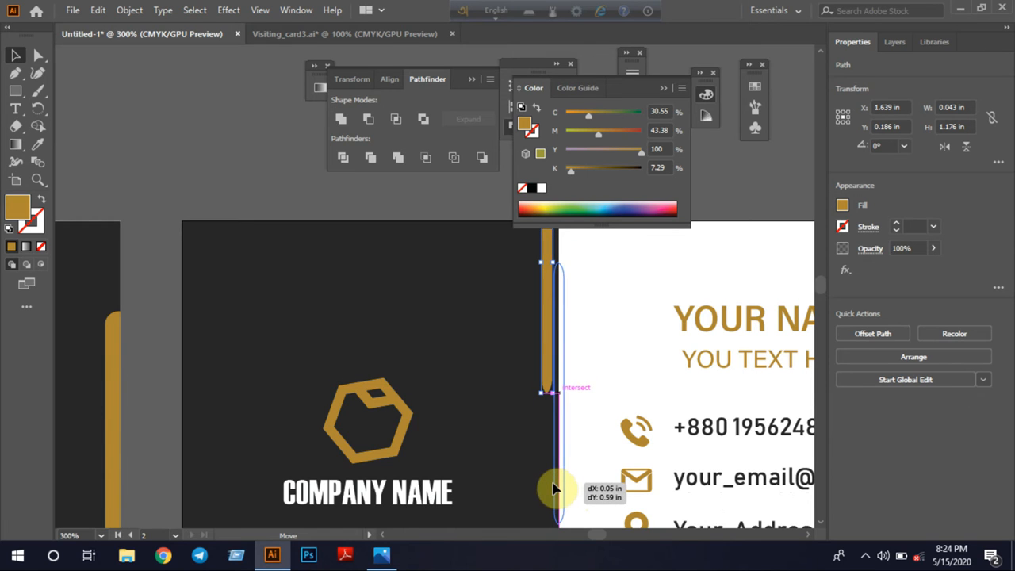
left_click_drag(554, 489, 555, 488)
left_click(619, 355)
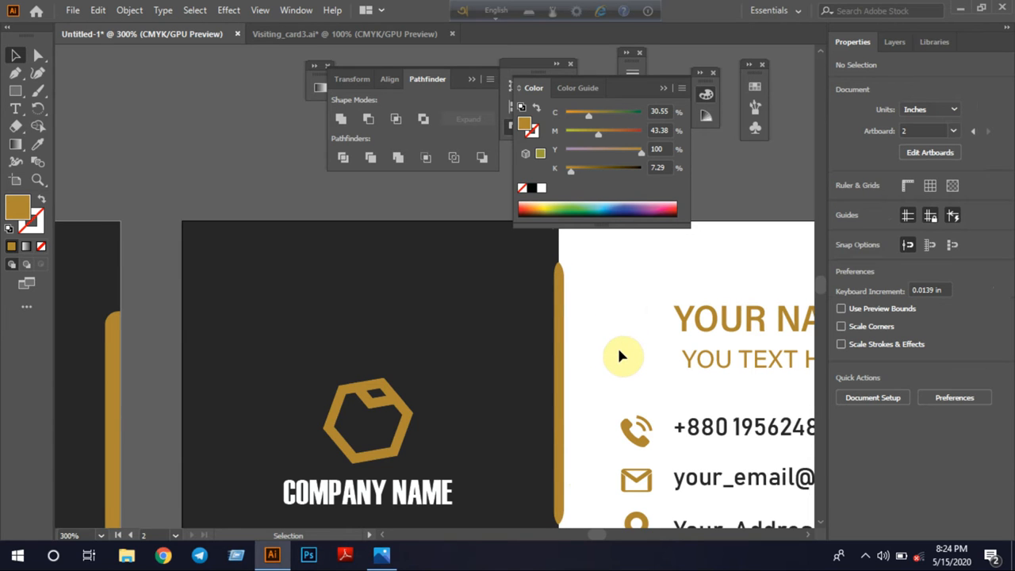
Move the slim gold bar down about 0.19 in along the boundary between the second card's dark and white areas
key("ctrl+minus")
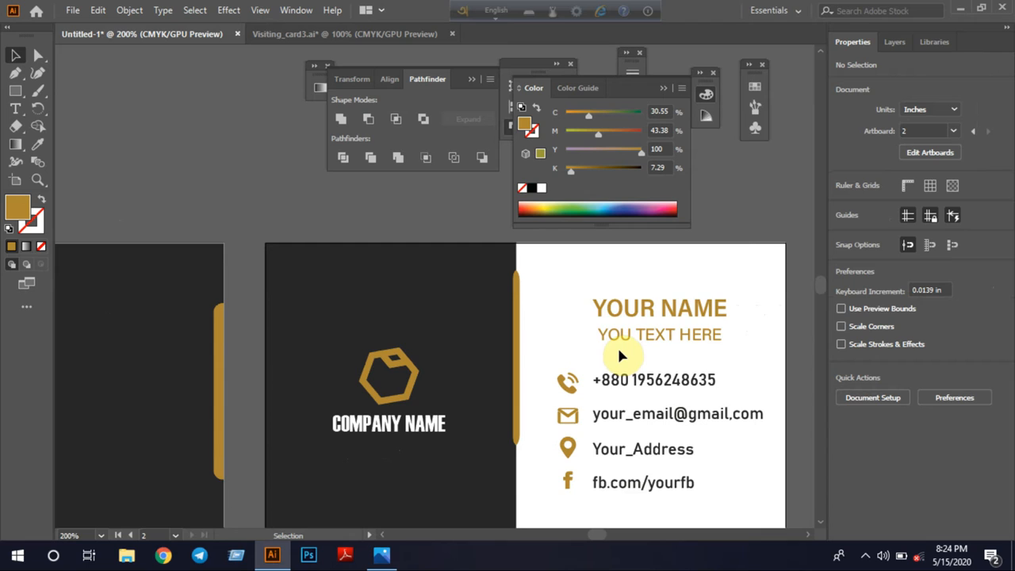
scroll(614, 342, "down", 1)
left_click_drag(517, 346, 517, 378)
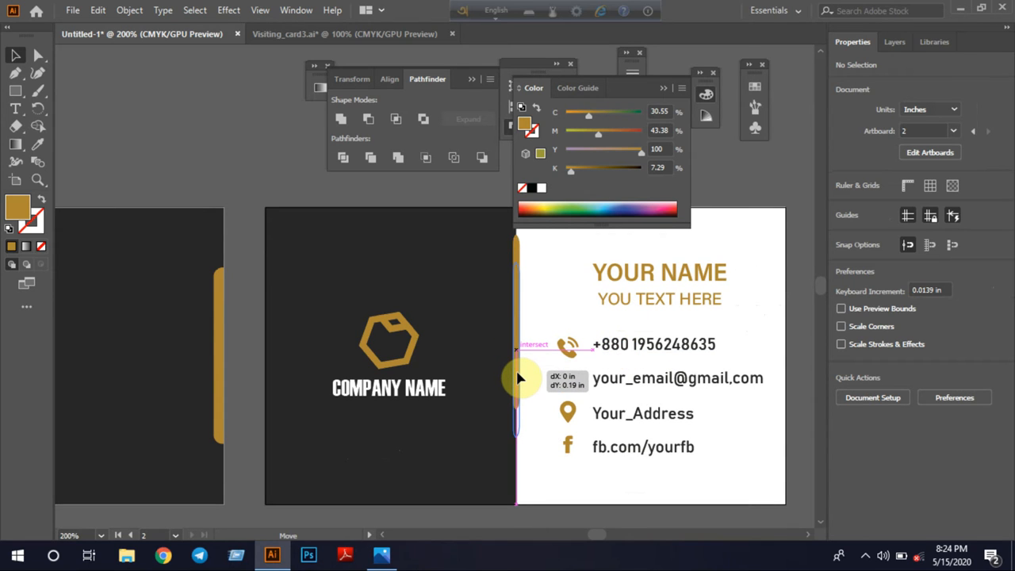
left_click_drag(517, 378, 517, 378)
left_click(376, 199)
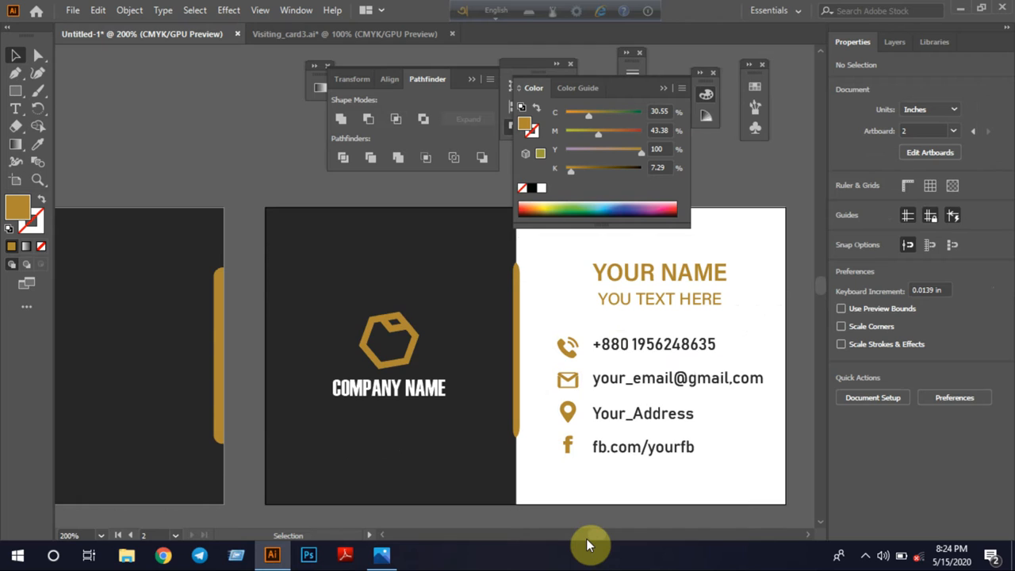
scroll(586, 538, "up", 2)
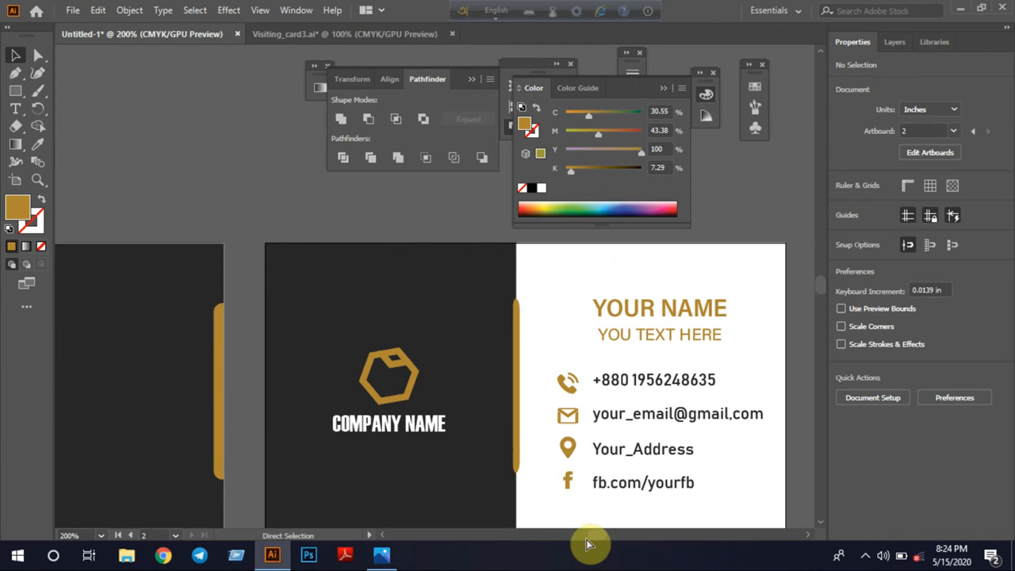
key("ctrl+minus")
key("ctrl+minus")
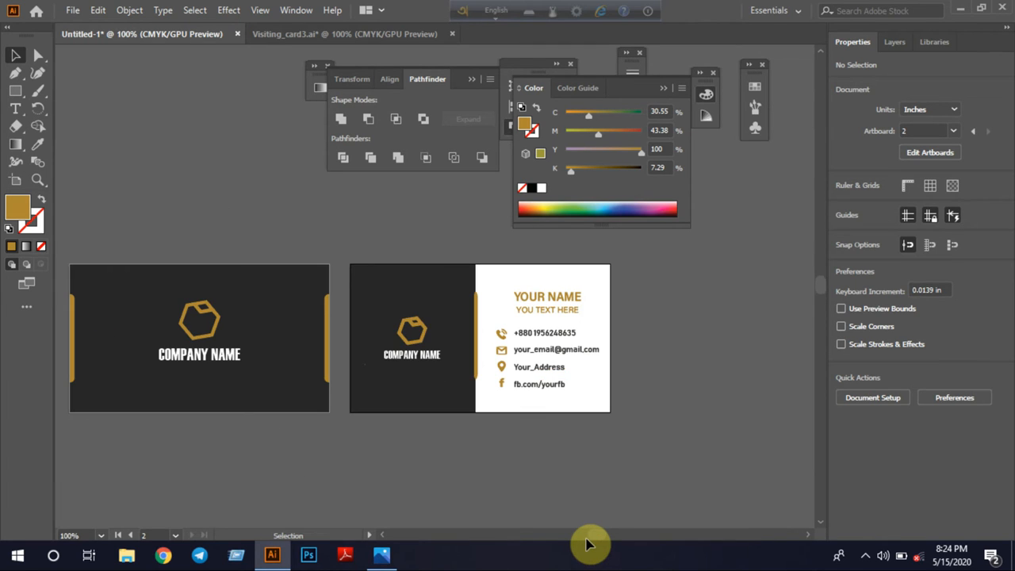
left_click_drag(317, 460, 392, 471)
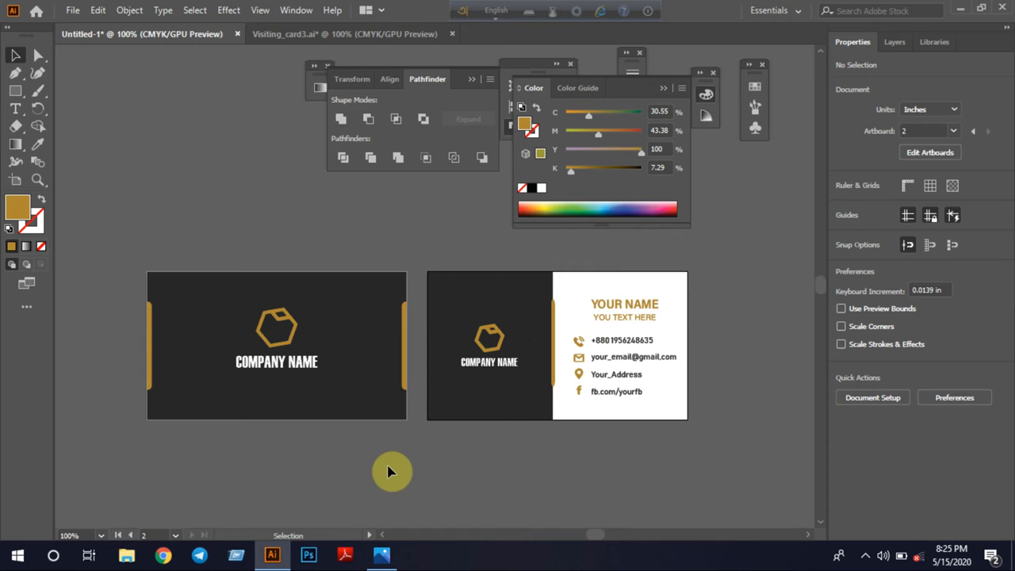
Start a new document and set its width and height to 3 in each
left_click(72, 11)
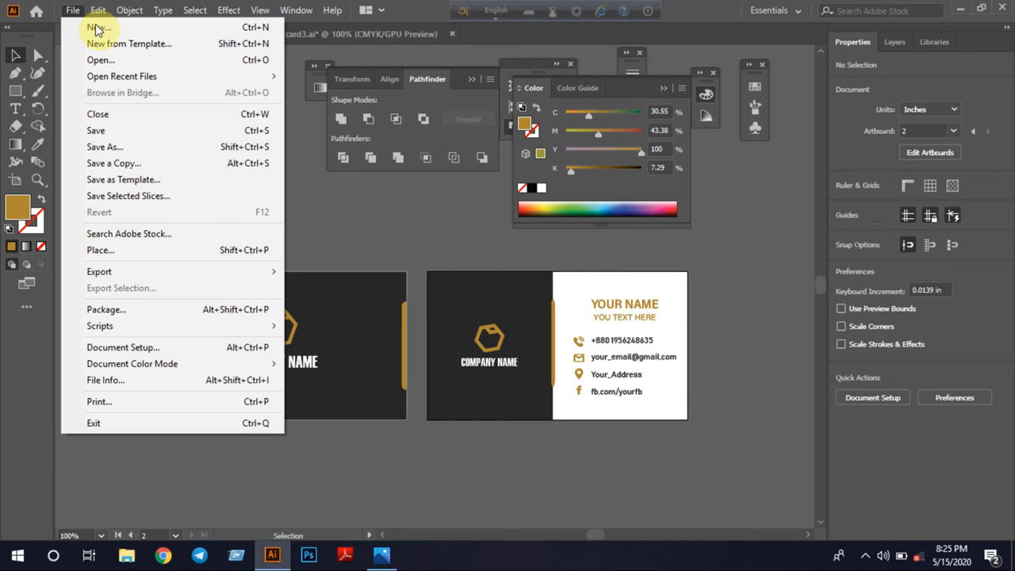
left_click(140, 27)
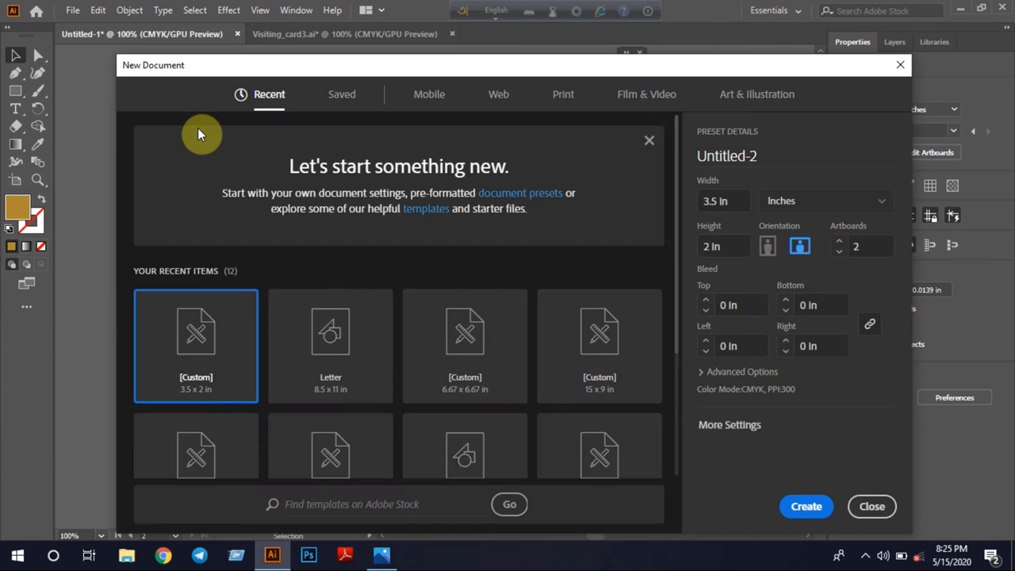
left_click(717, 201)
type("3")
left_click(717, 246)
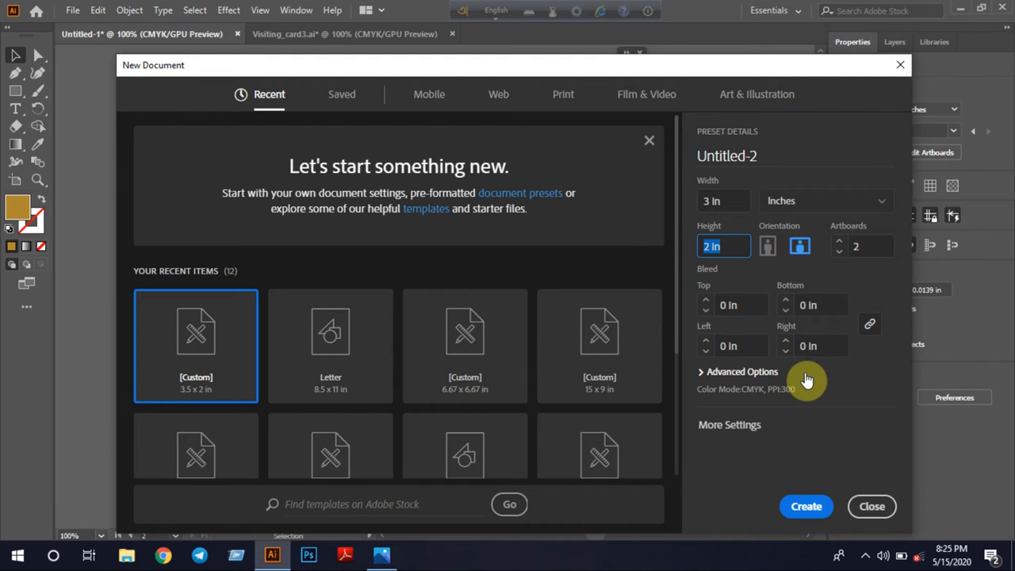
type("3")
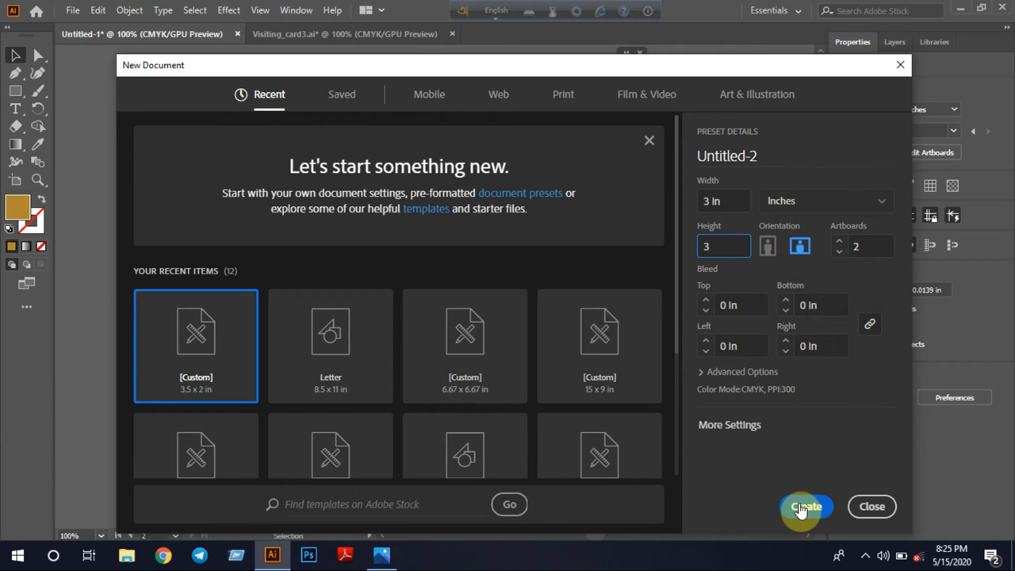
Name the new document Visiting Card with Mockup and create it
left_click(759, 156)
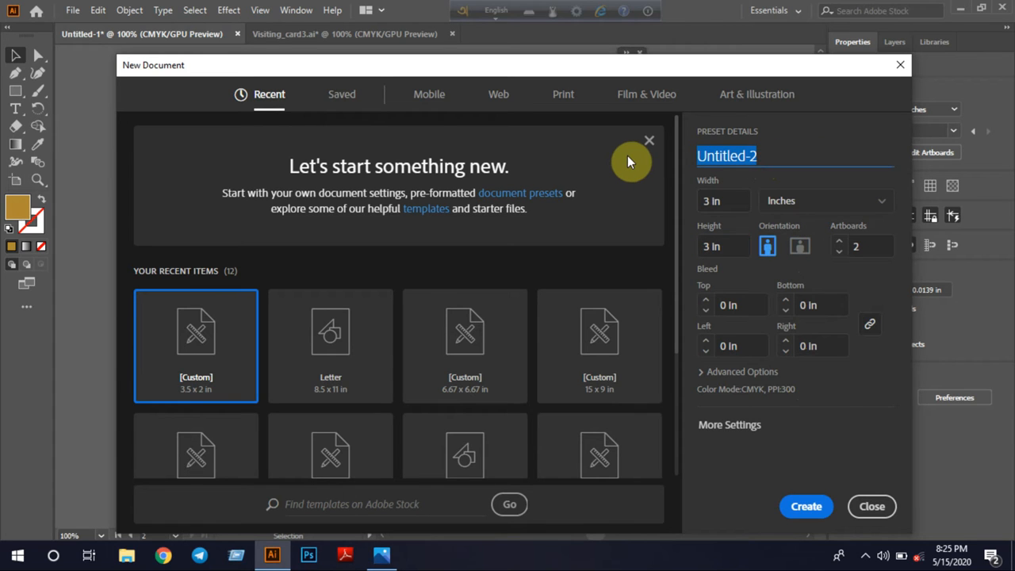
type("V")
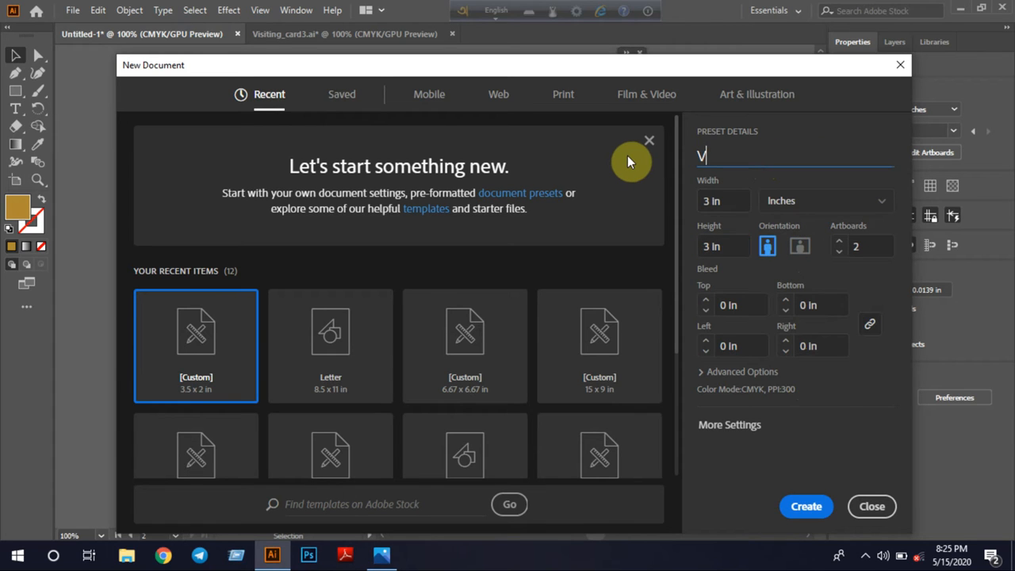
type("isiting Card wi")
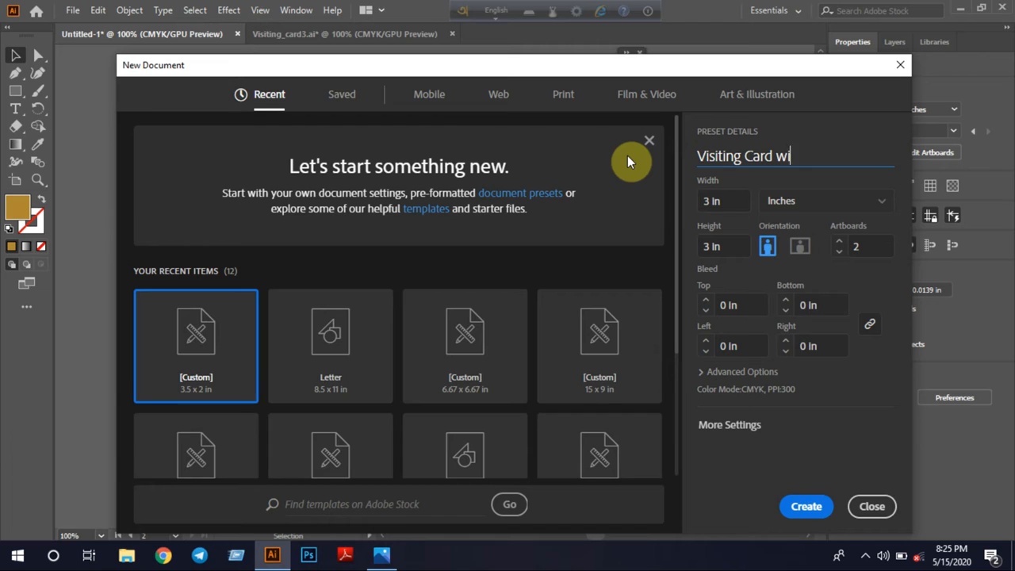
type("th Mockup")
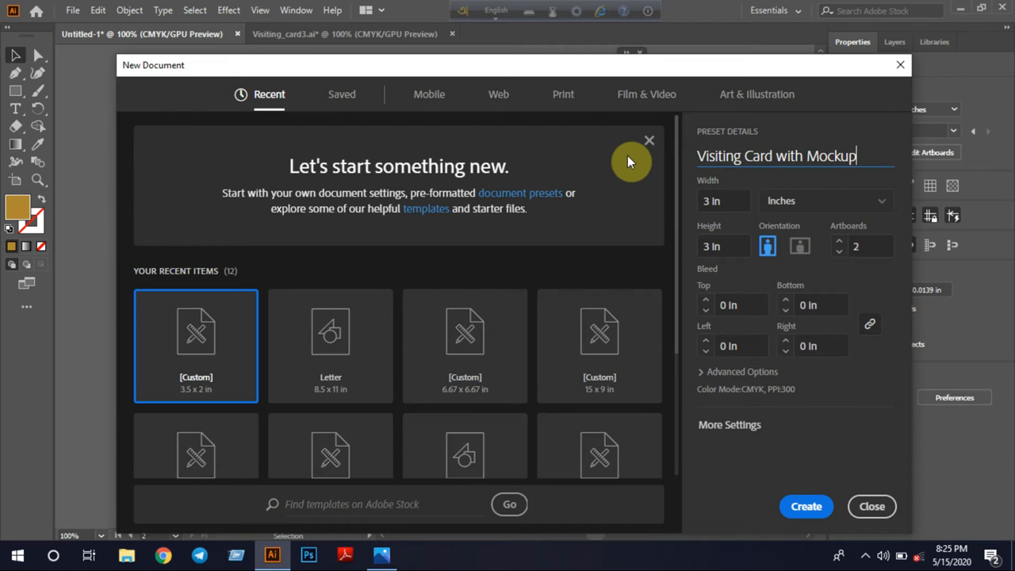
left_click(805, 506)
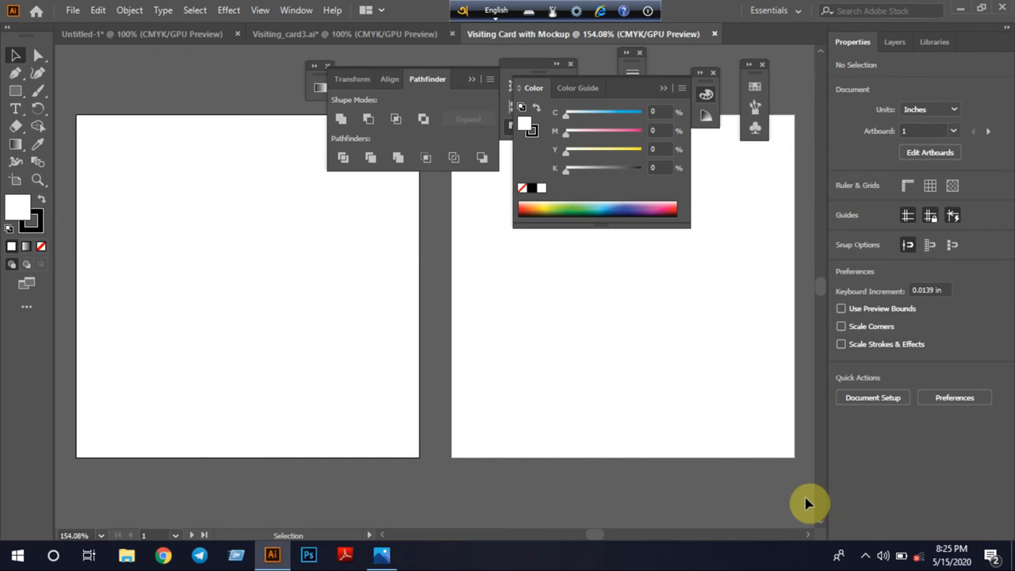
Delete the first of the two artboards and collapse the expanded floating panels covering the canvas
left_click(15, 180)
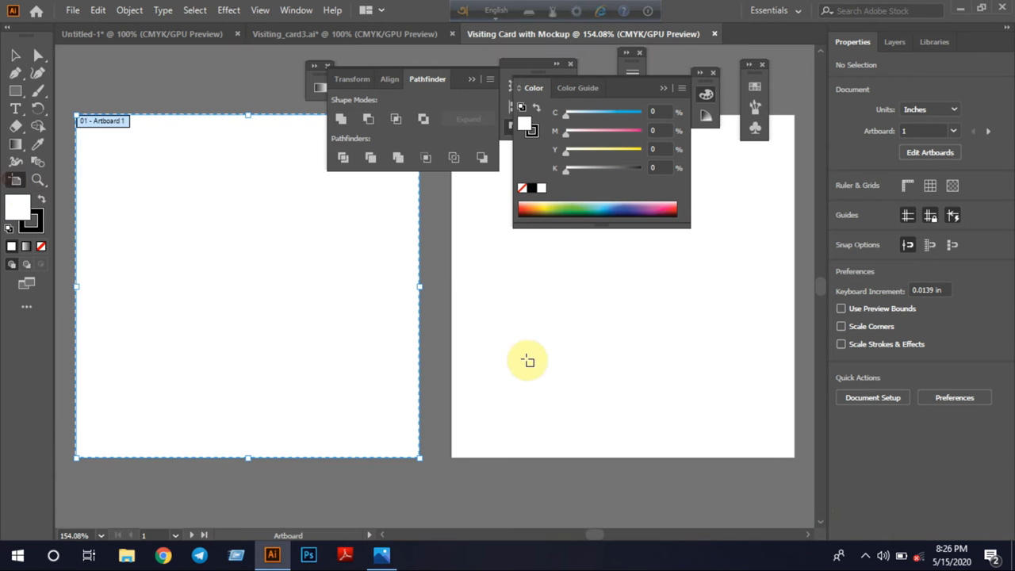
key("Delete")
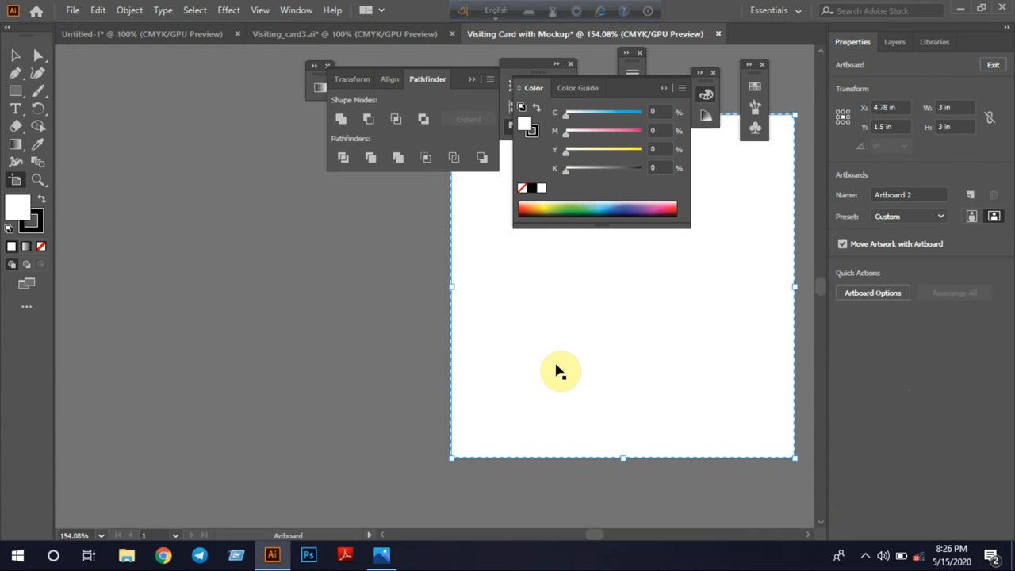
left_click(15, 55)
left_click_drag(692, 382, 346, 407)
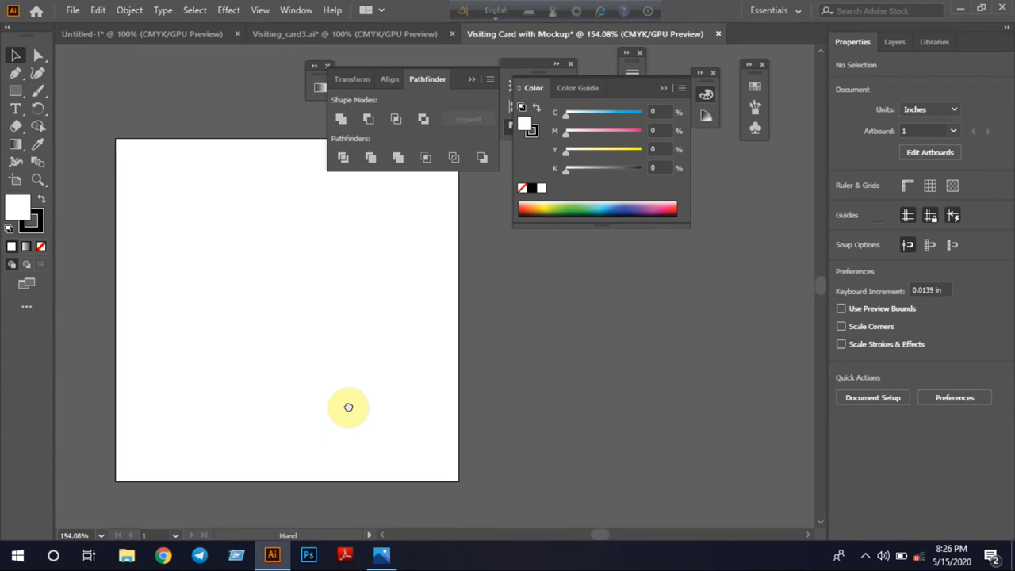
left_click(469, 80)
left_click(665, 87)
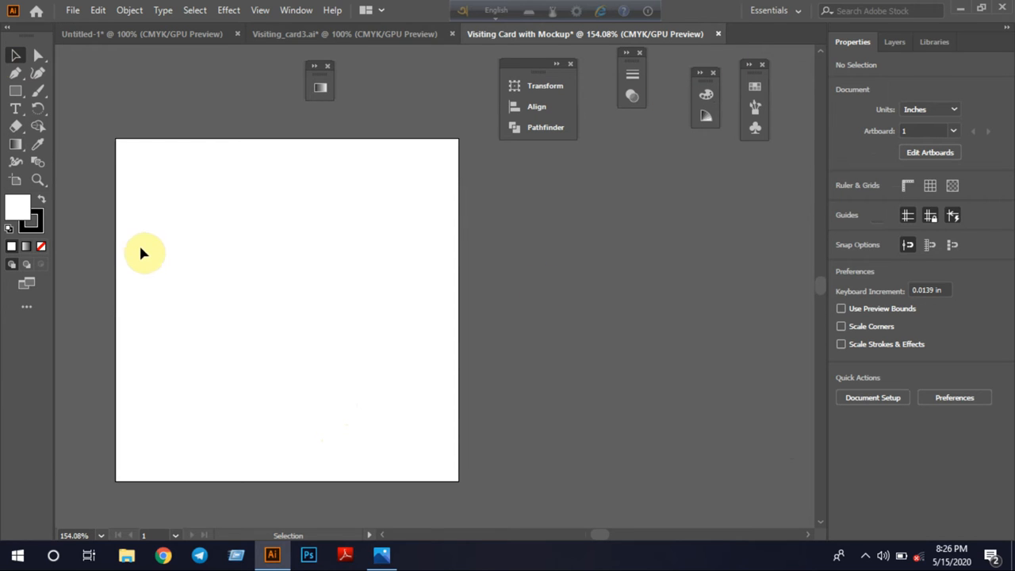
Draw a 3 x 3 in white rectangle without a stroke that covers the whole artboard
left_click(41, 245)
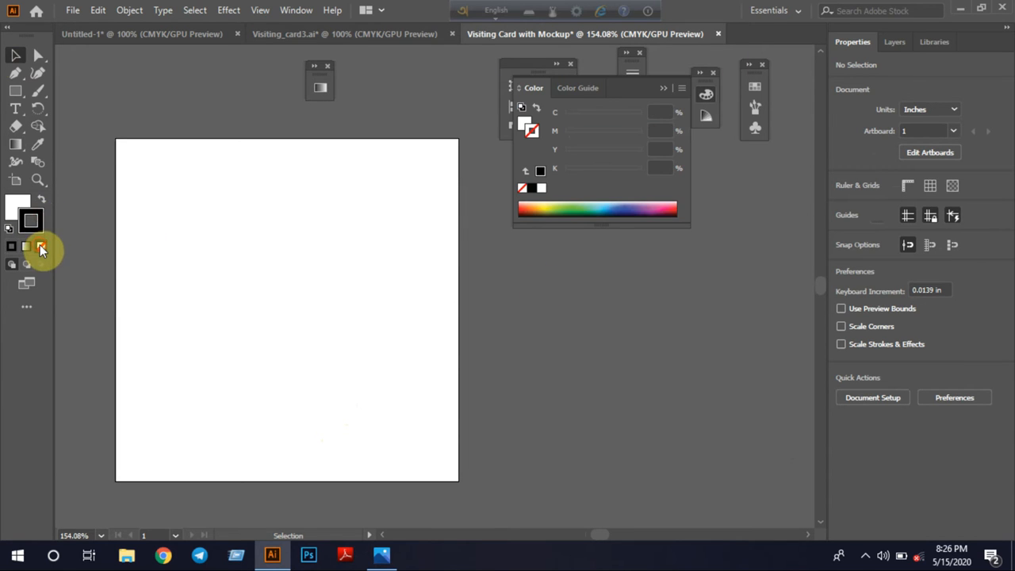
left_click(16, 91)
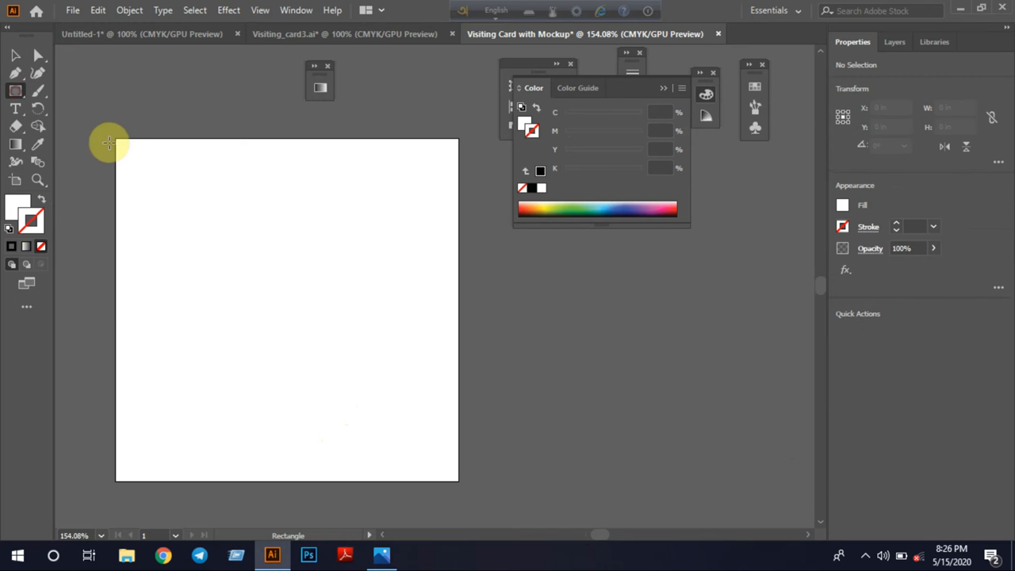
left_click_drag(116, 140, 458, 480)
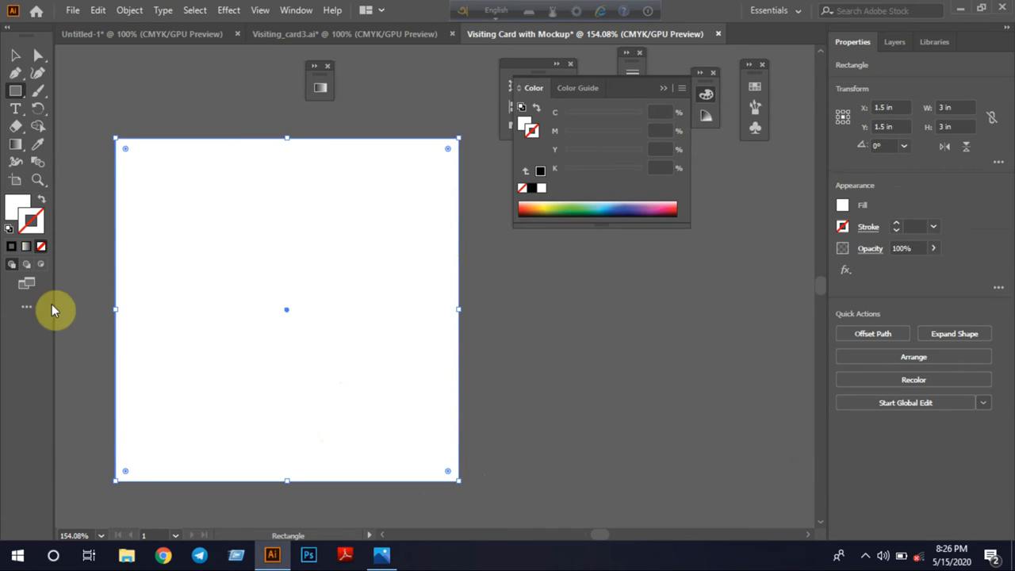
Give the background square a linear white-to-black gradient fill and leave its stroke set to none
left_click(15, 145)
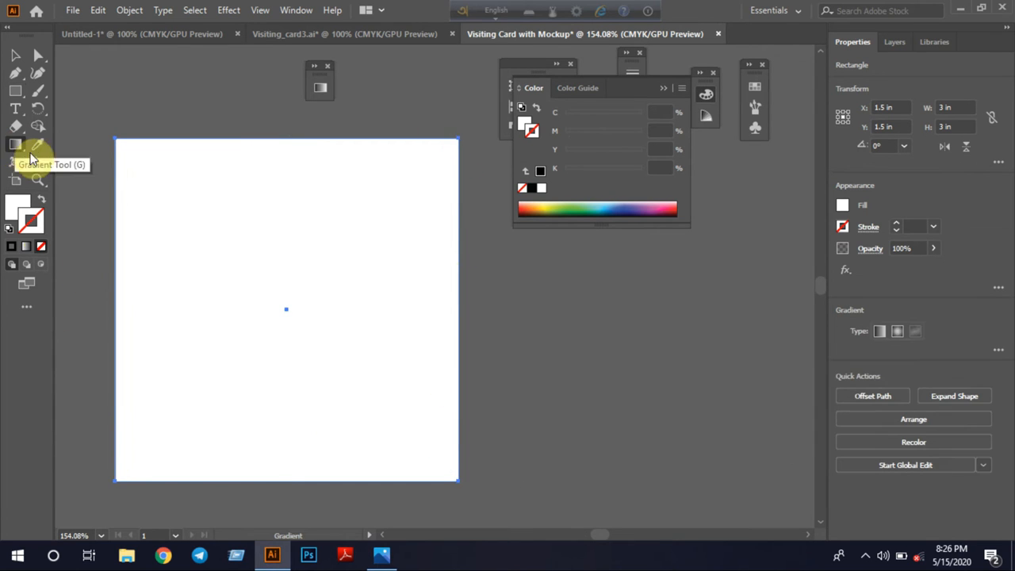
left_click(881, 332)
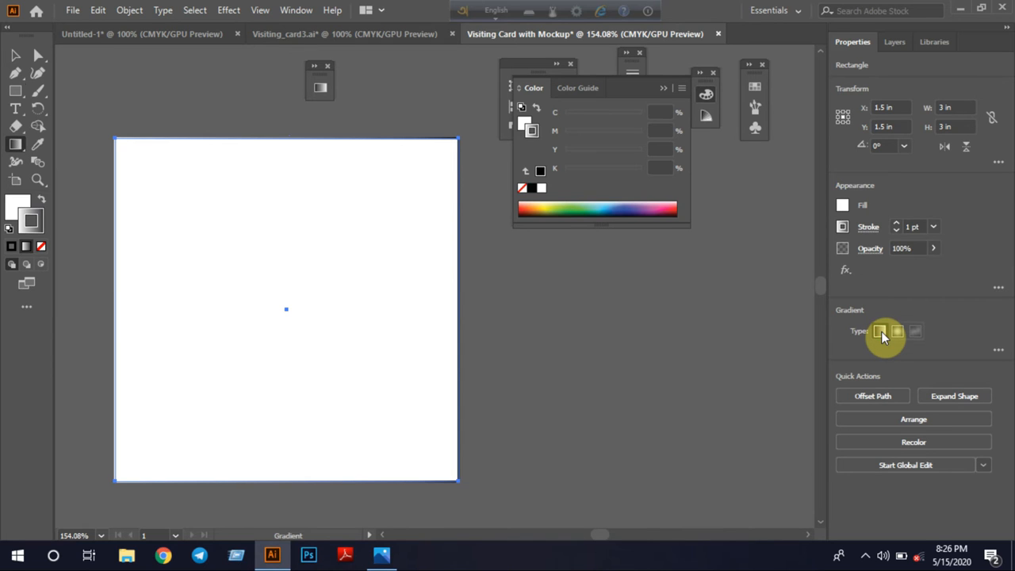
left_click(42, 200)
left_click(41, 246)
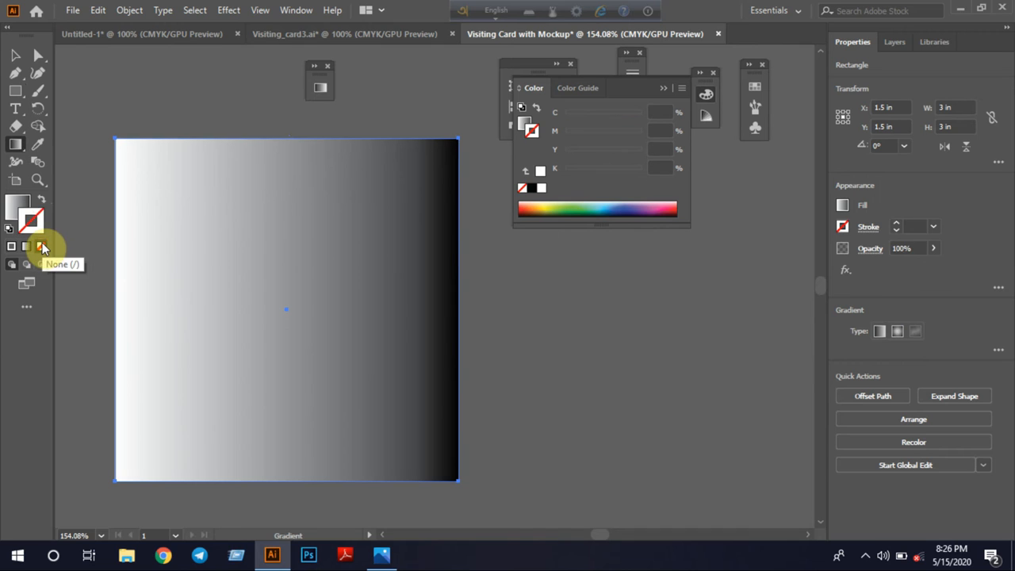
left_click(878, 333)
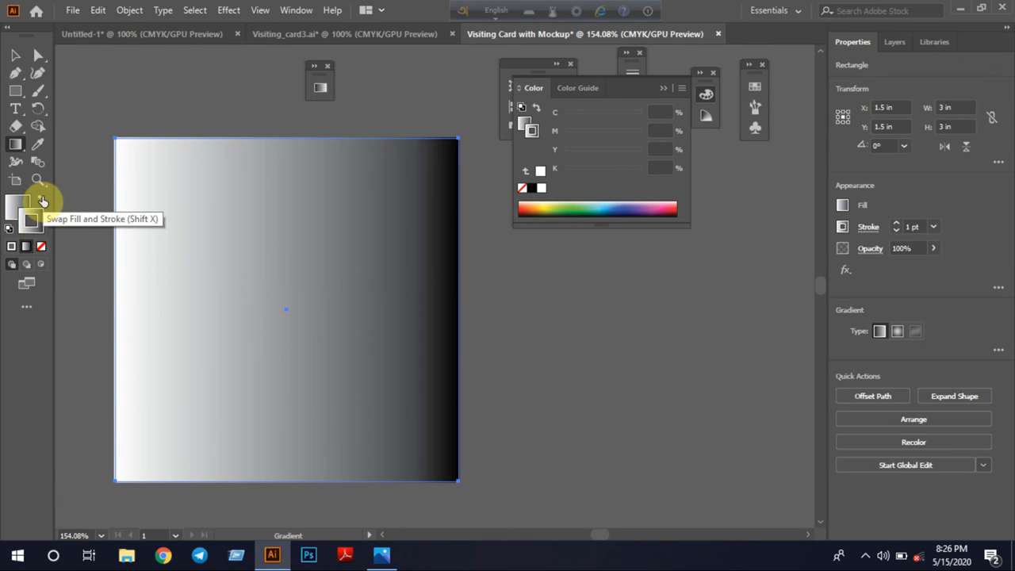
left_click(42, 246)
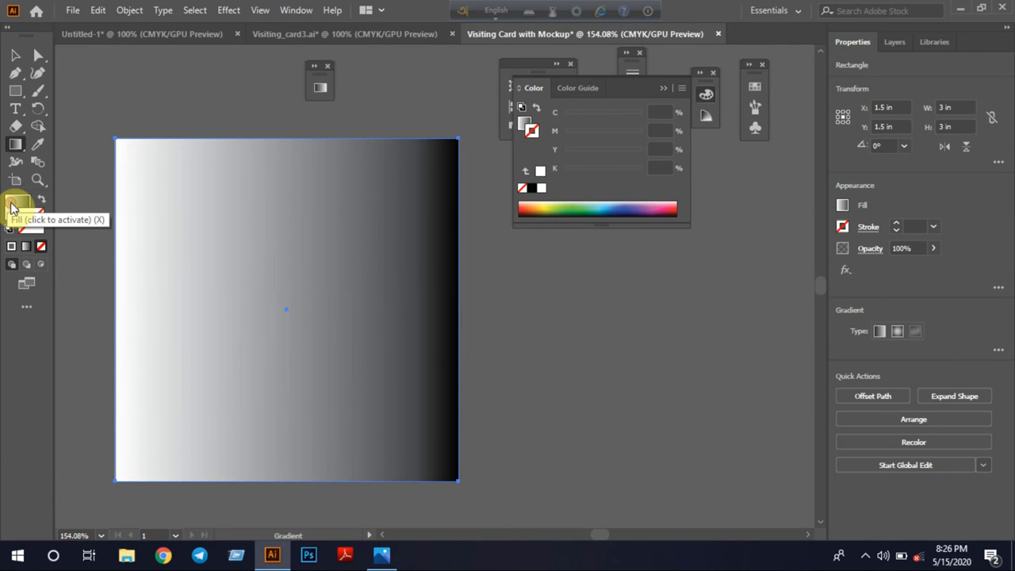
Switch the fill gradient's white start stop to CMYK and set its cyan to 57%, making it light blue
double_click(13, 207)
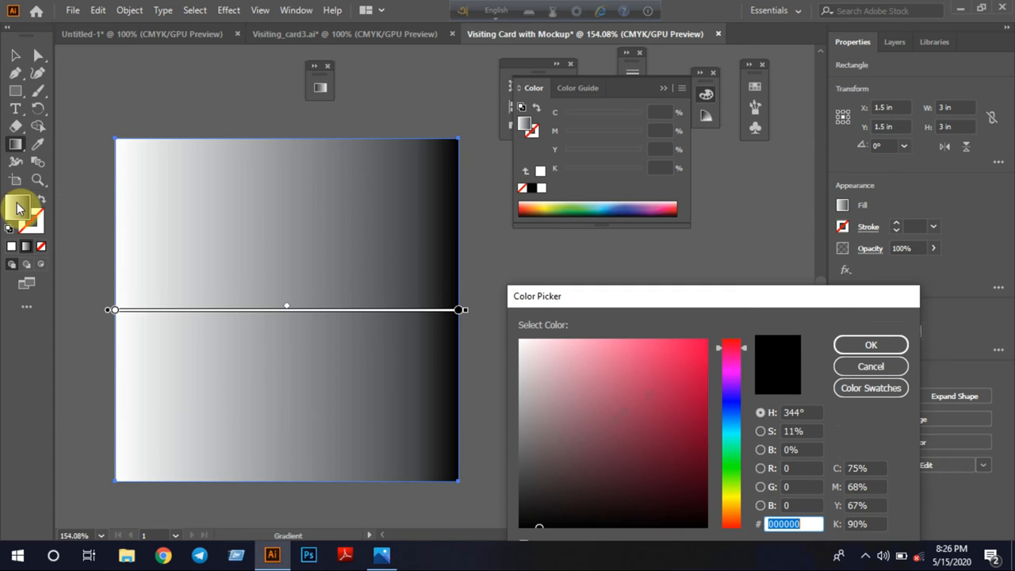
left_click(880, 371)
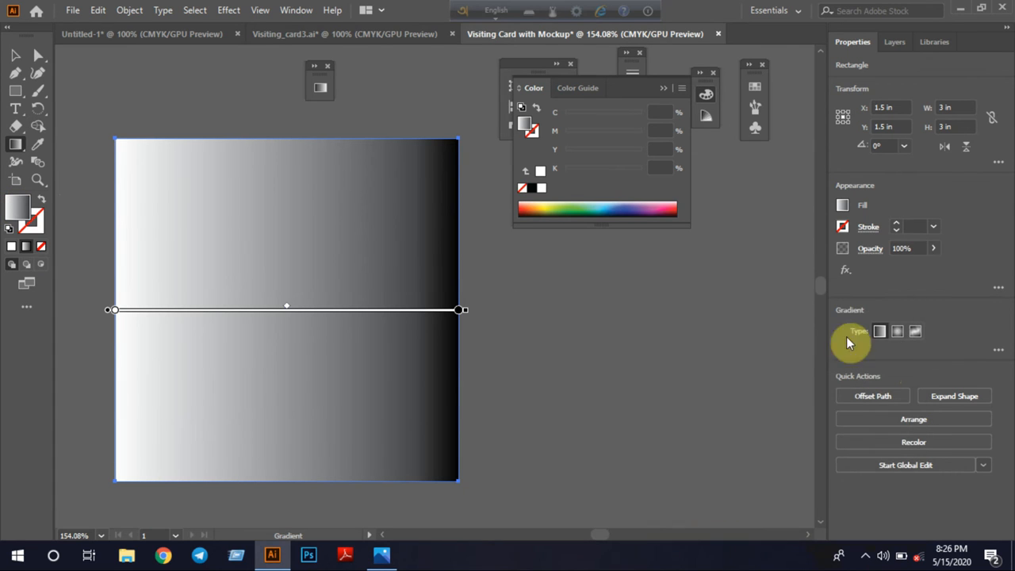
double_click(16, 143)
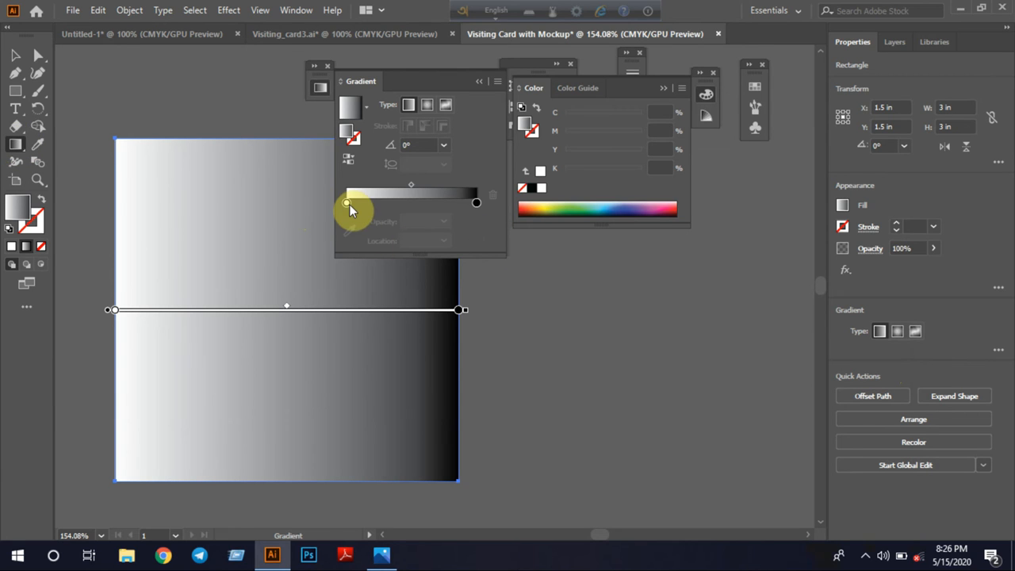
double_click(348, 202)
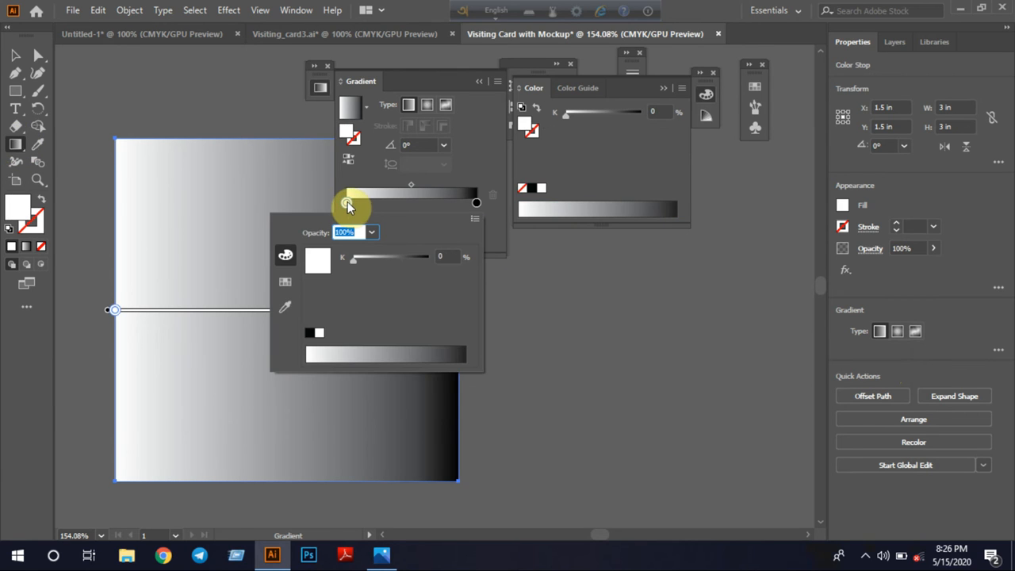
left_click(475, 219)
left_click(523, 274)
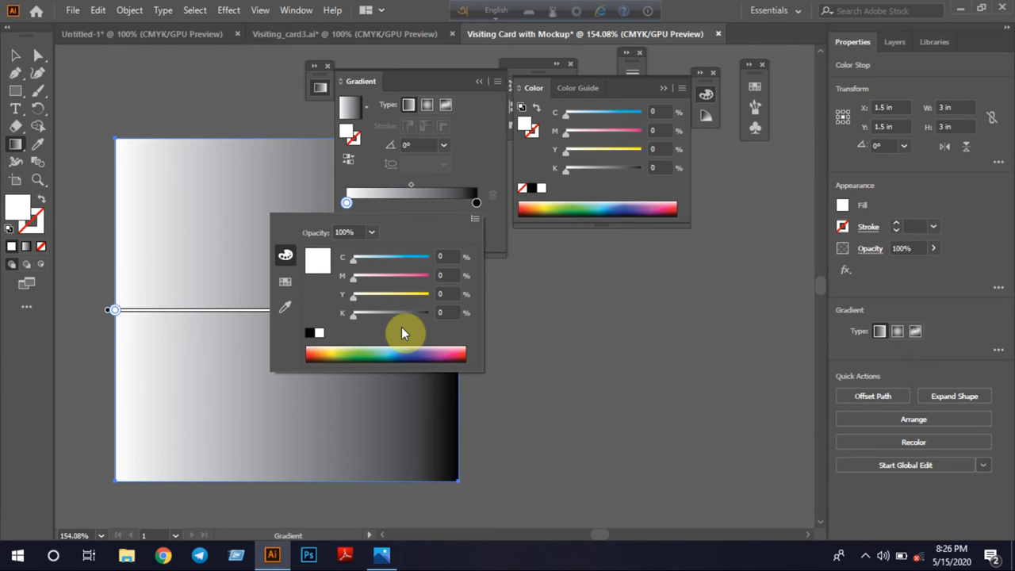
left_click_drag(354, 260, 398, 259)
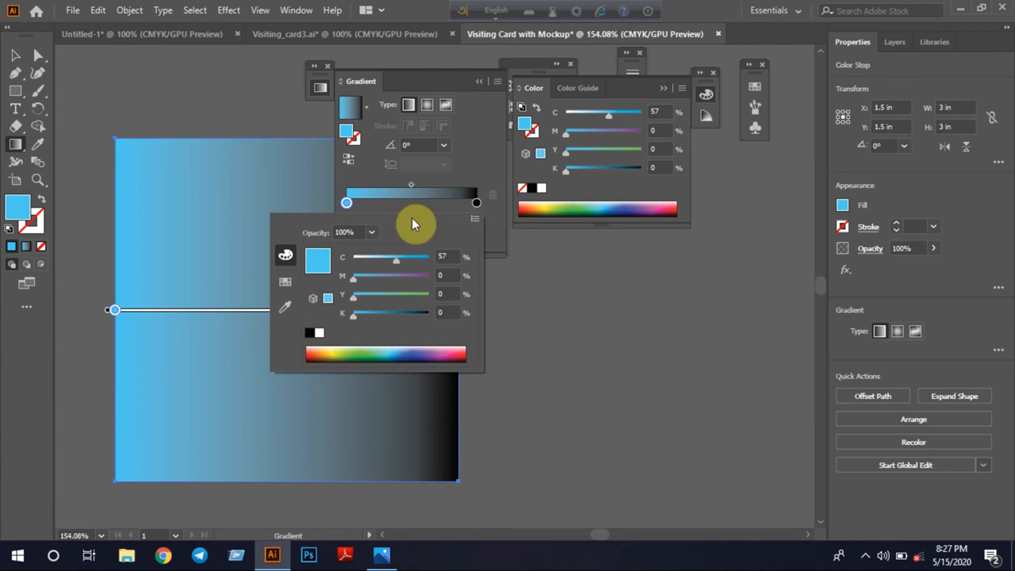
Switch the gradient's black end stop to CMYK and make it green with cyan 47.45% and yellow 83%
left_click(478, 202)
double_click(478, 201)
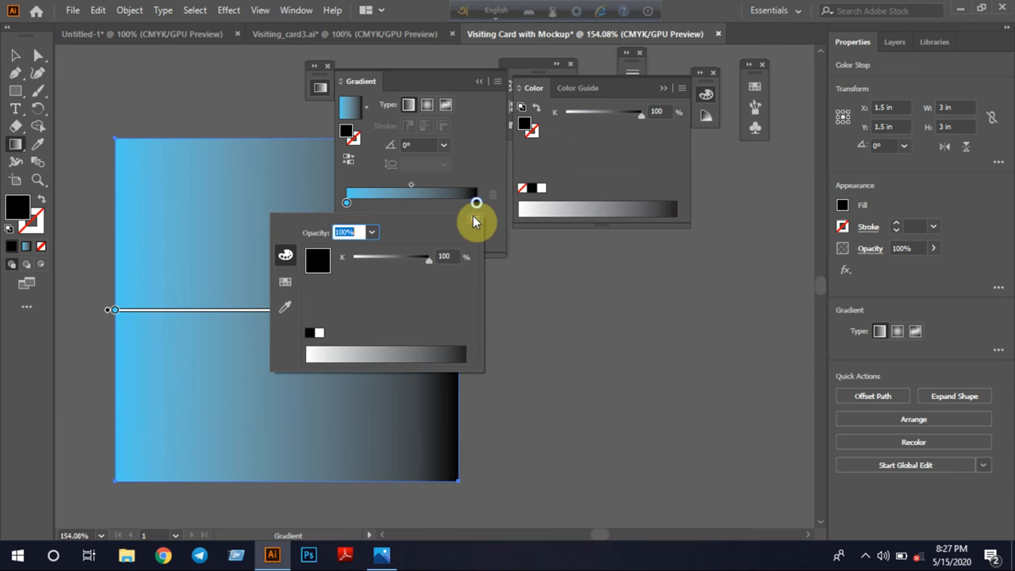
left_click(474, 220)
left_click(522, 271)
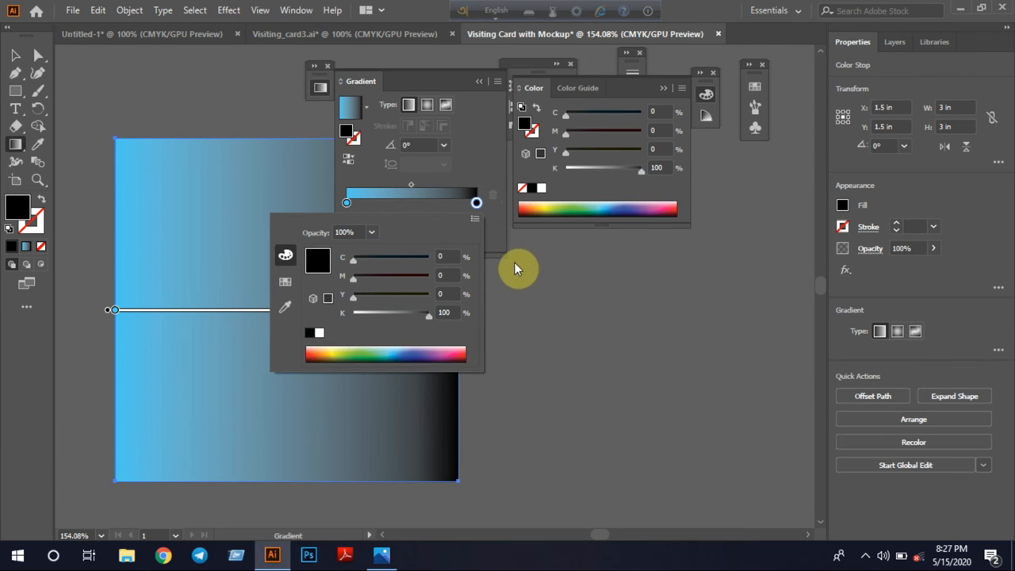
left_click(390, 348)
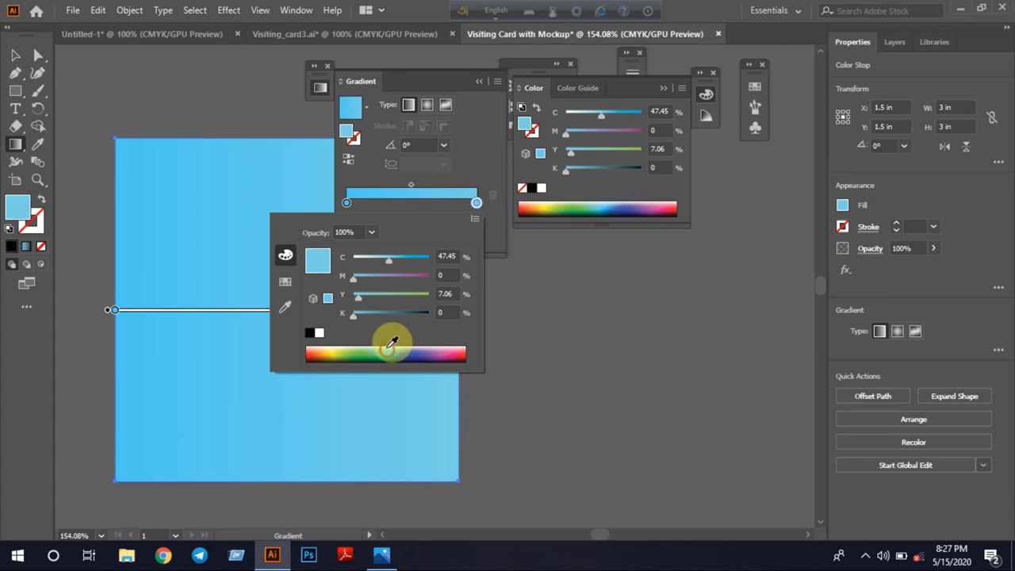
left_click_drag(360, 299, 431, 299)
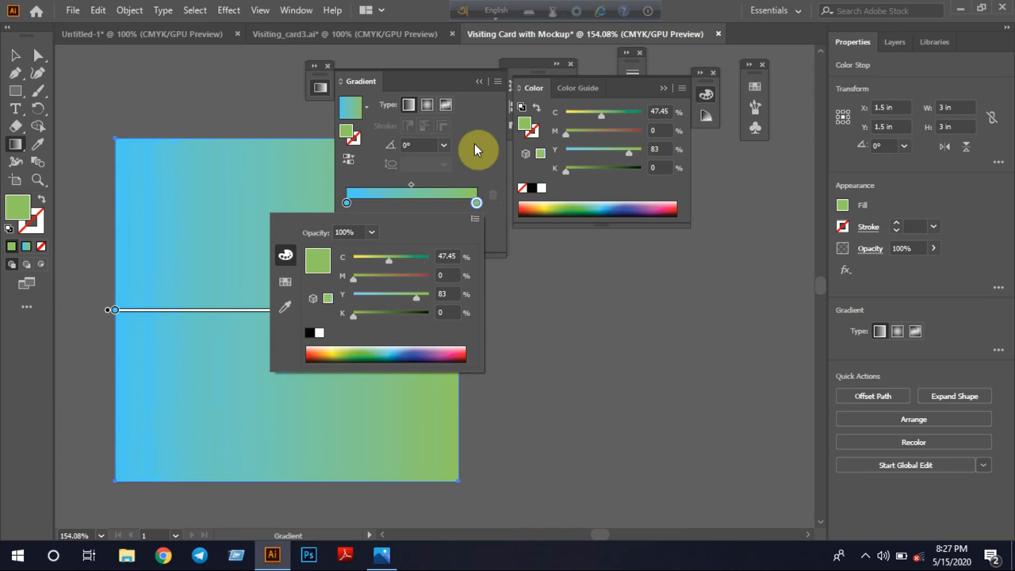
left_click(480, 81)
left_click(479, 81)
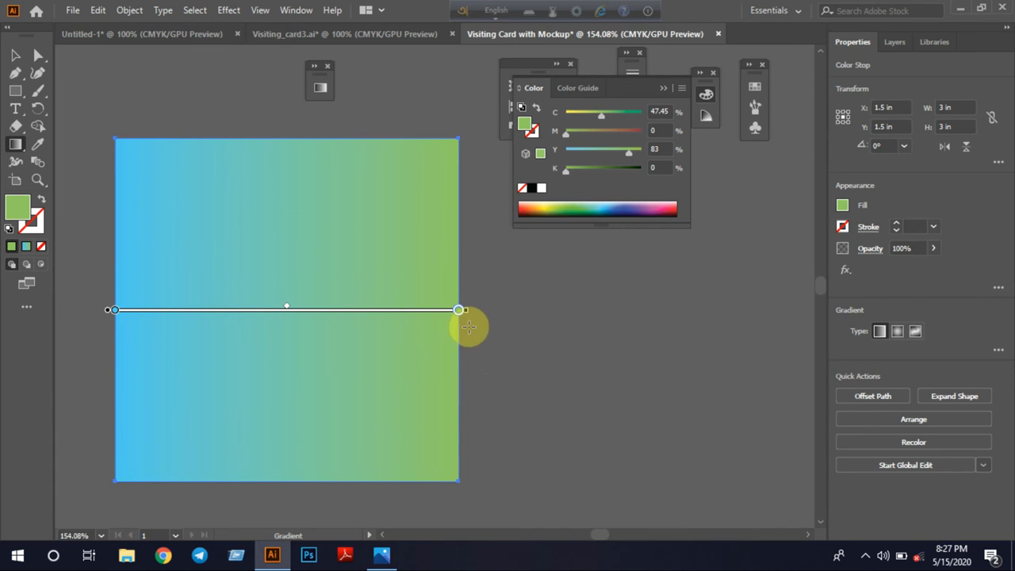
Redirect the background gradient vertically so it runs from blue at the top to green at the bottom edge, and deselect the square
mouse_move(462, 312)
left_mouse_down()
mouse_move(431, 430)
mouse_move(283, 496)
left_mouse_up()
scroll(534, 343, "down", 2)
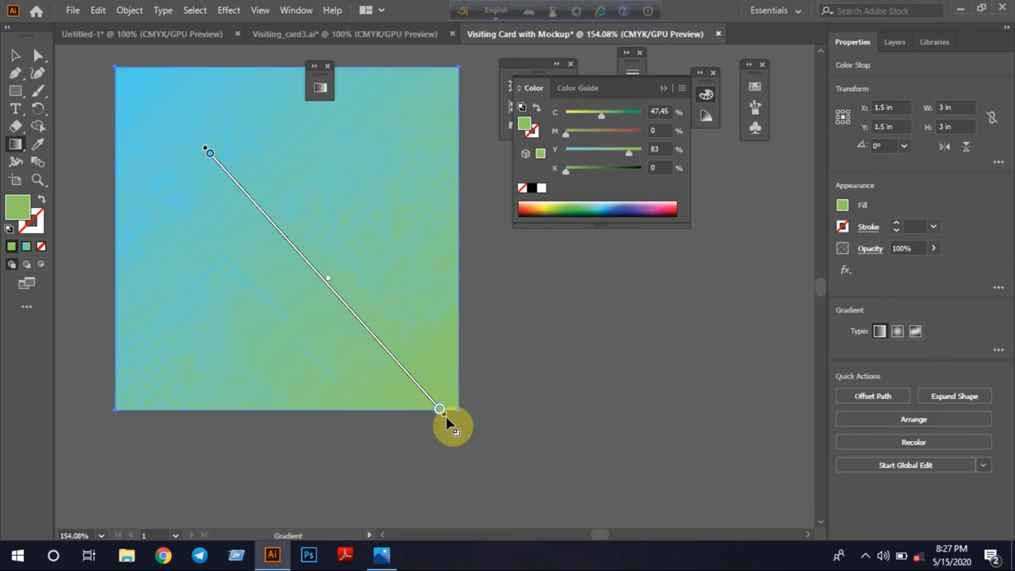
mouse_move(448, 418)
left_mouse_down()
mouse_move(378, 442)
mouse_move(185, 474)
mouse_move(209, 469)
left_mouse_up()
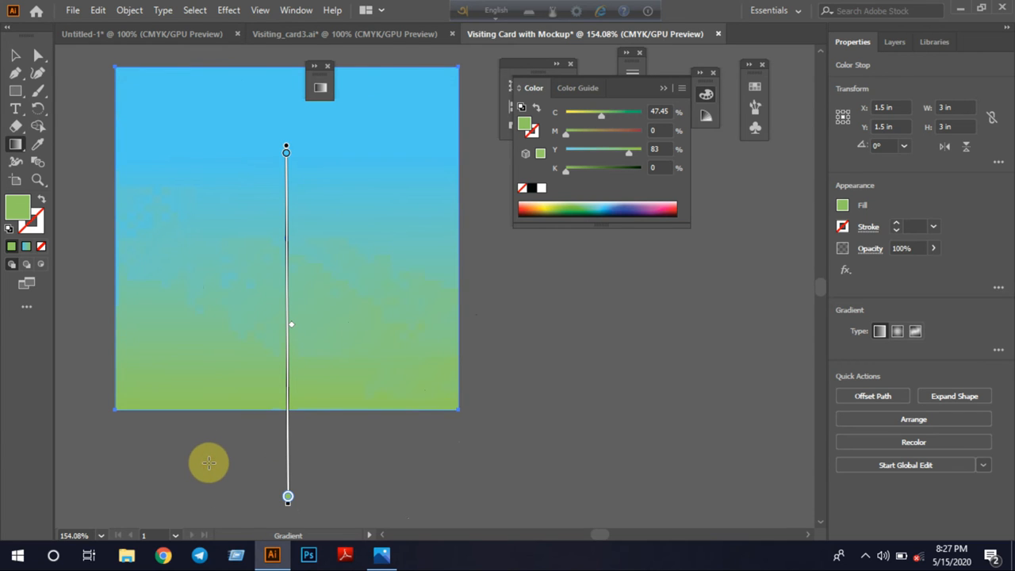
mouse_move(289, 420)
left_mouse_down()
mouse_move(288, 385)
mouse_move(288, 437)
mouse_move(274, 351)
mouse_move(287, 349)
left_mouse_up()
scroll(290, 417, "down", 2)
scroll(335, 398, "up", 3)
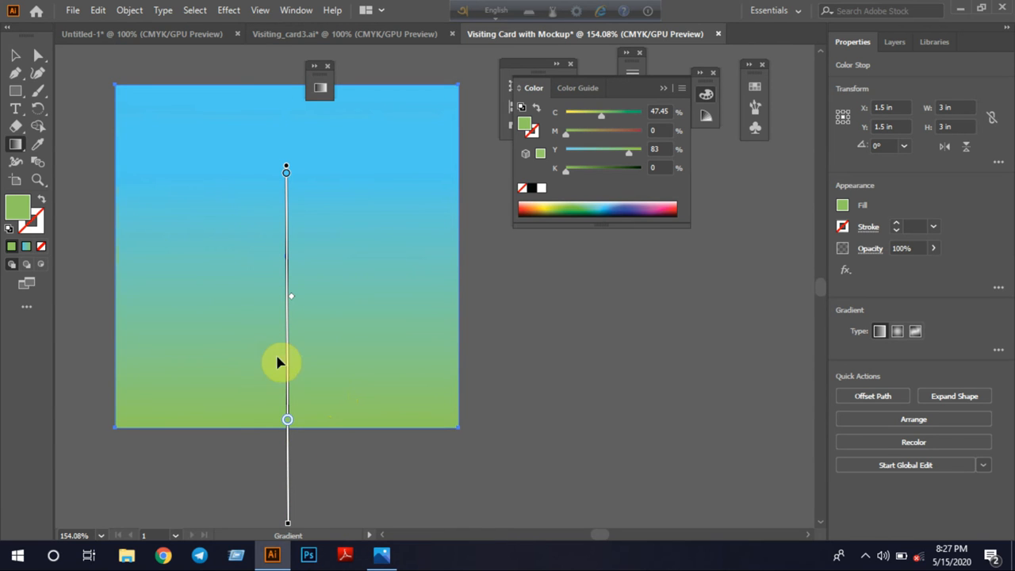
left_click(15, 55)
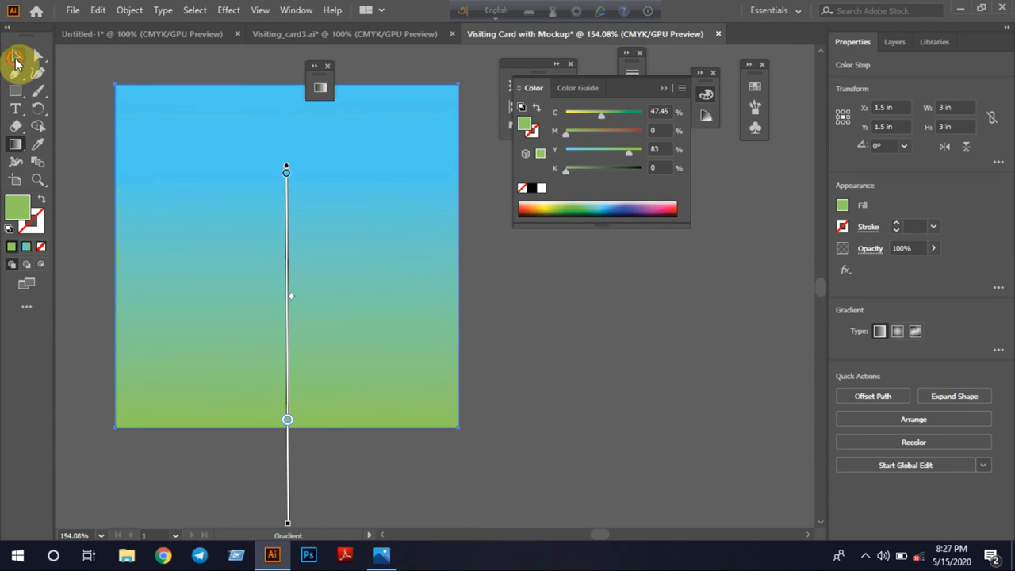
left_click(263, 460)
left_click(325, 341)
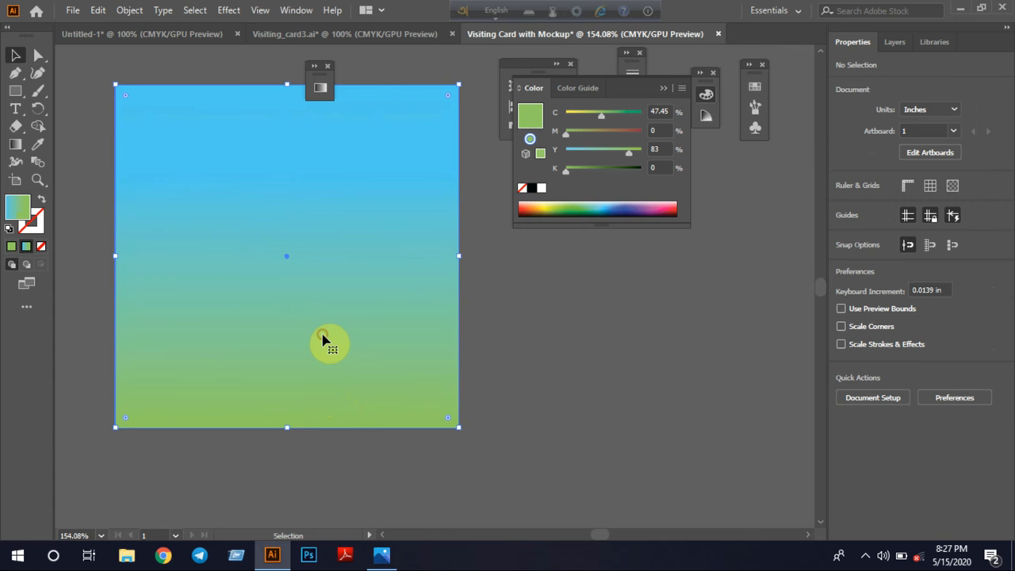
left_click(274, 472)
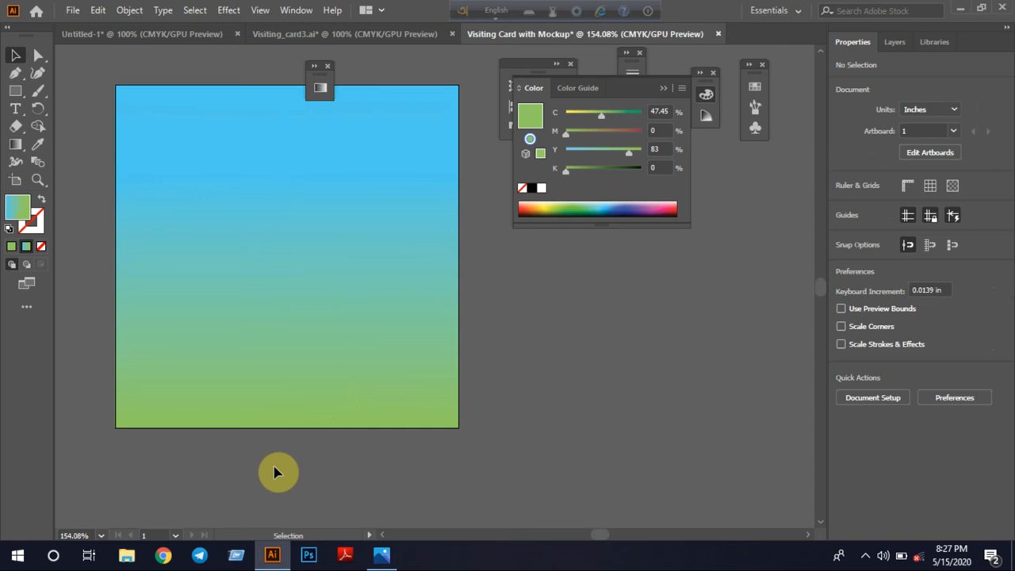
Switch to the Untitled-1 card document and unlock the three background rectangles in Layer 1
left_click(367, 35)
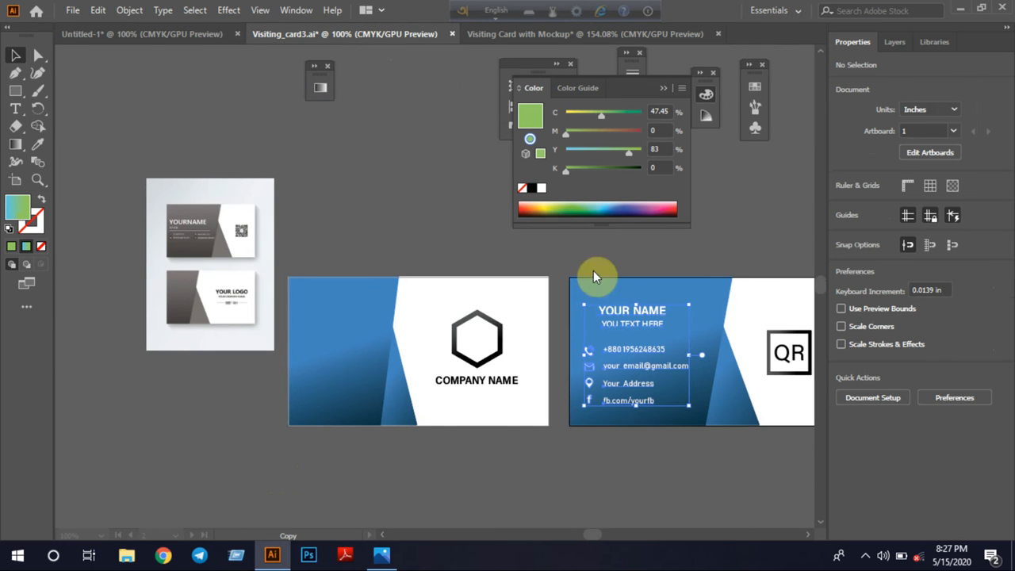
left_click(156, 34)
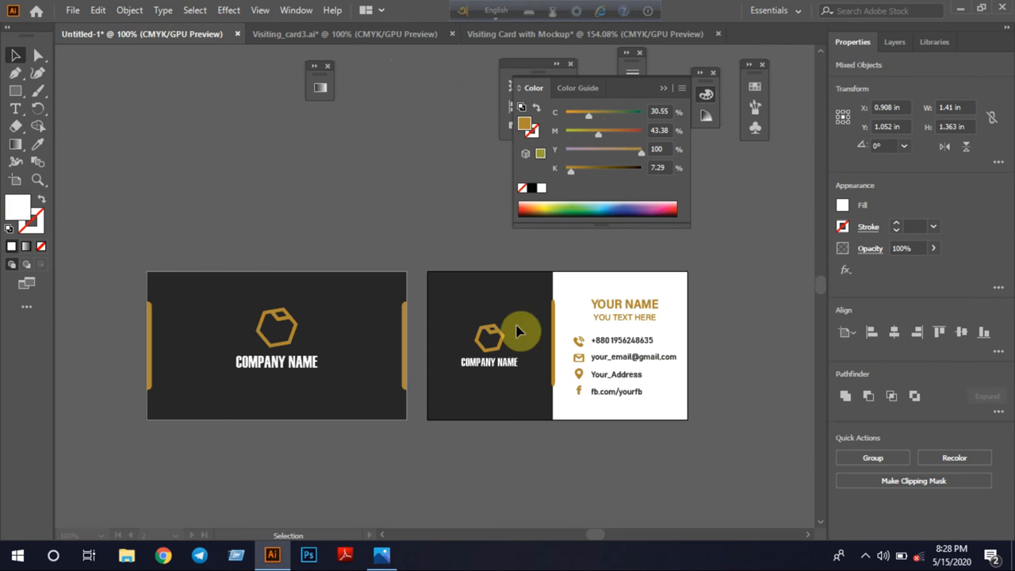
left_click_drag(121, 246, 415, 459)
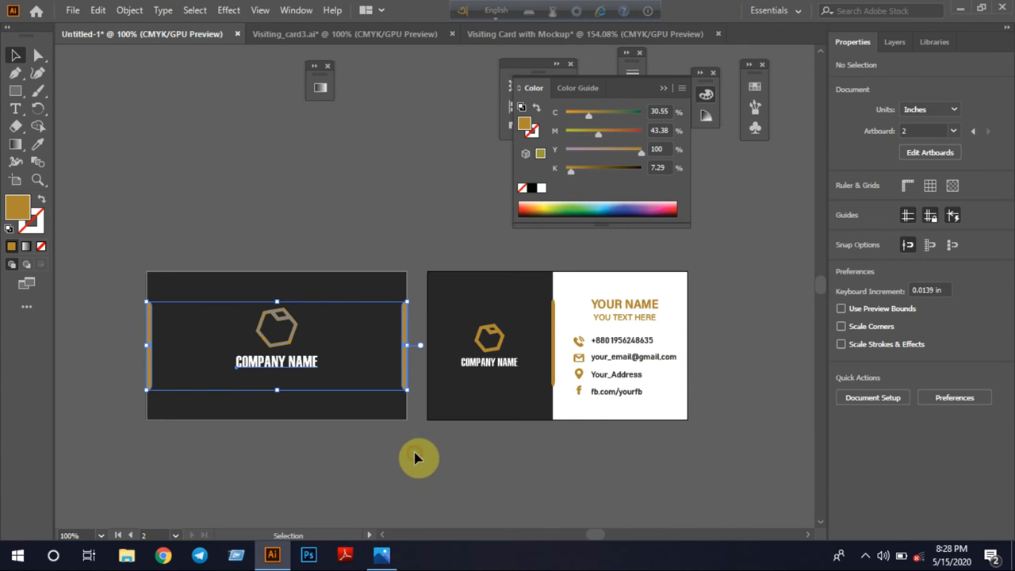
left_click(896, 42)
left_click(874, 65)
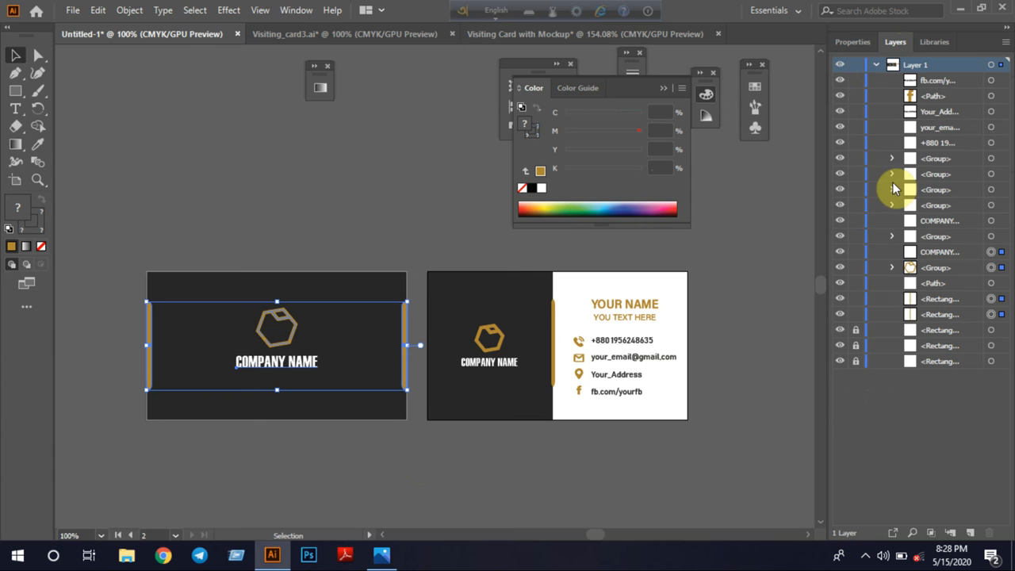
left_click(855, 330)
left_click(856, 346)
left_click(856, 362)
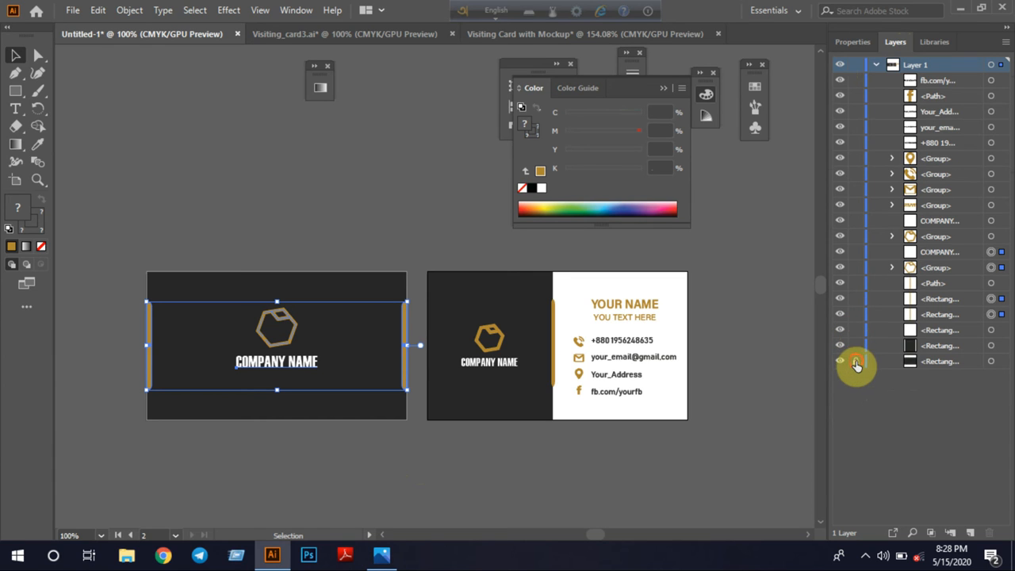
Copy the complete dark front card with its background and paste it into the Visiting Card with Mockup document
left_click(264, 493)
left_click_drag(125, 256, 415, 445)
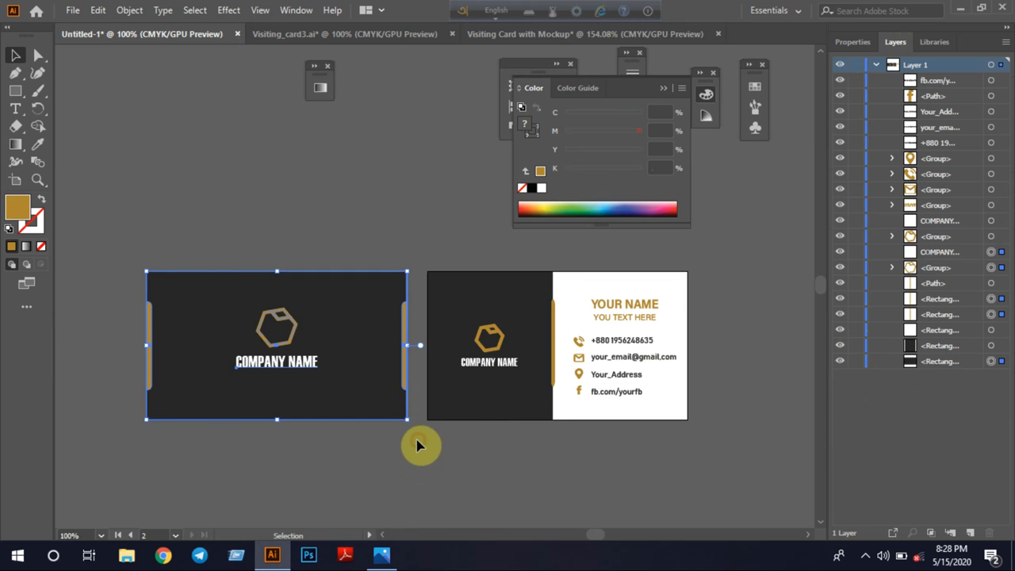
key("v")
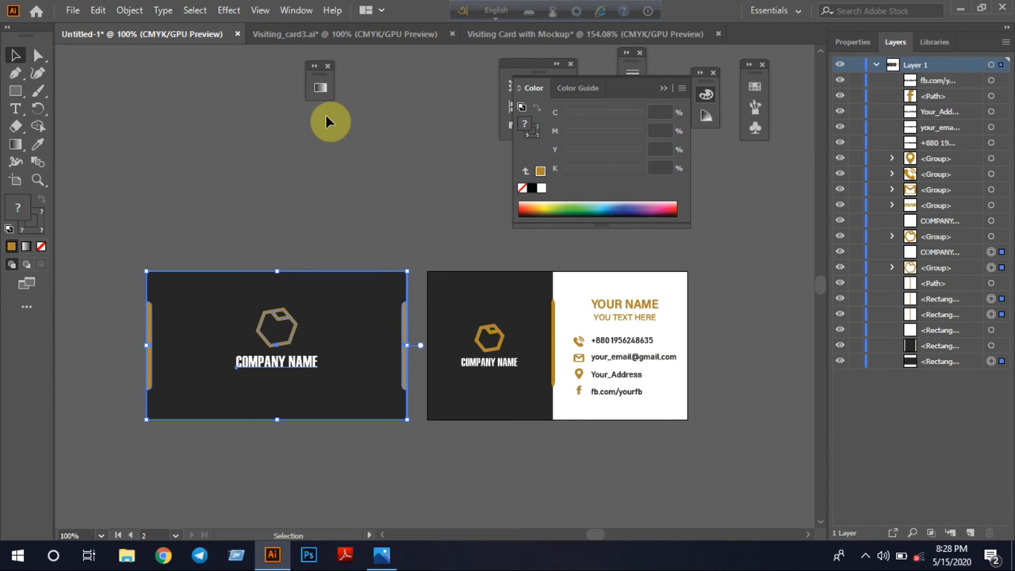
left_click(535, 34)
left_click(301, 211)
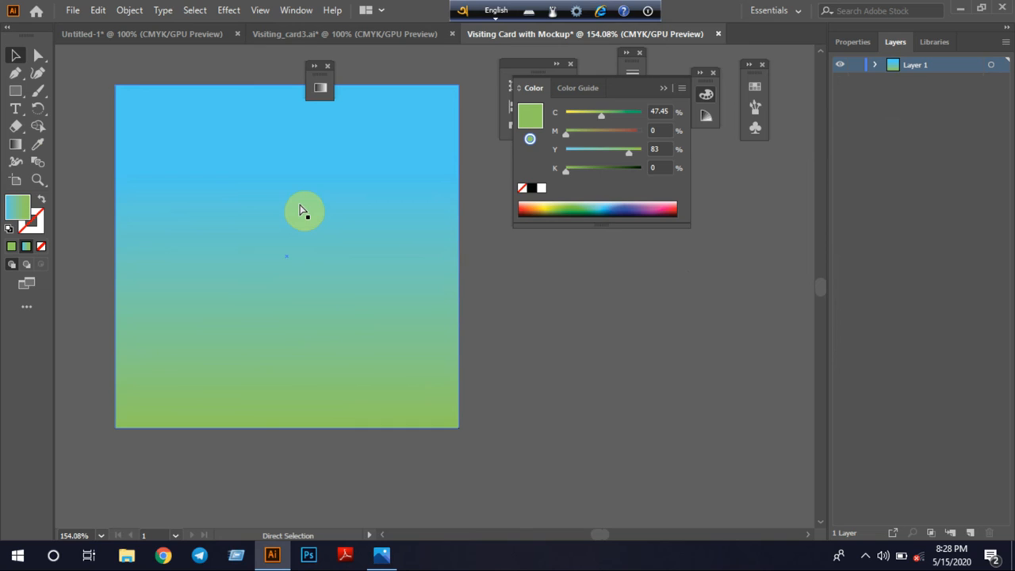
key("ctrl+v")
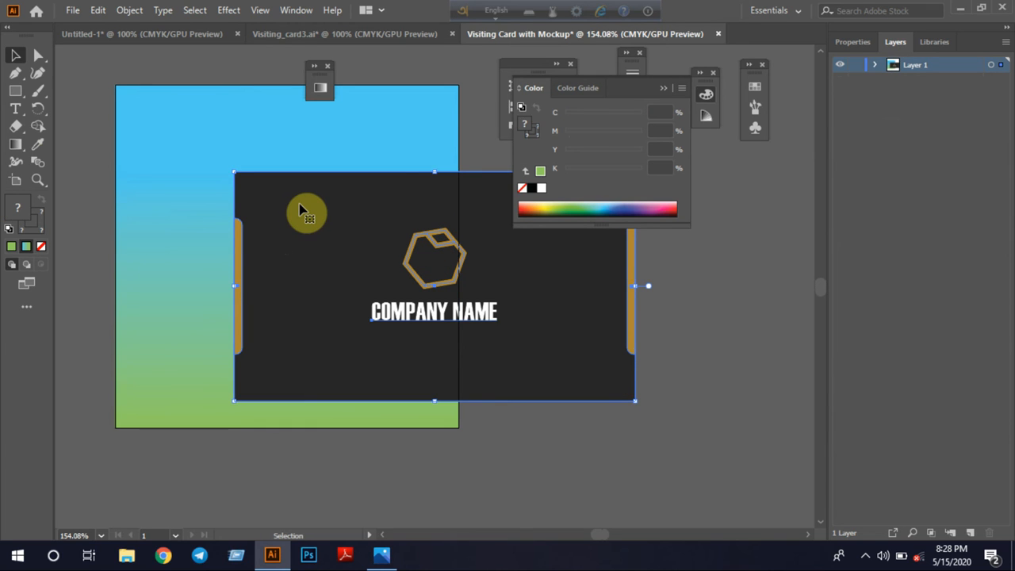
Group the pasted front card, scale it down to about 1.61 in wide and place it in the upper part of the background
key("ctrl+g")
left_click_drag(235, 171, 343, 234)
left_click_drag(389, 291, 248, 190)
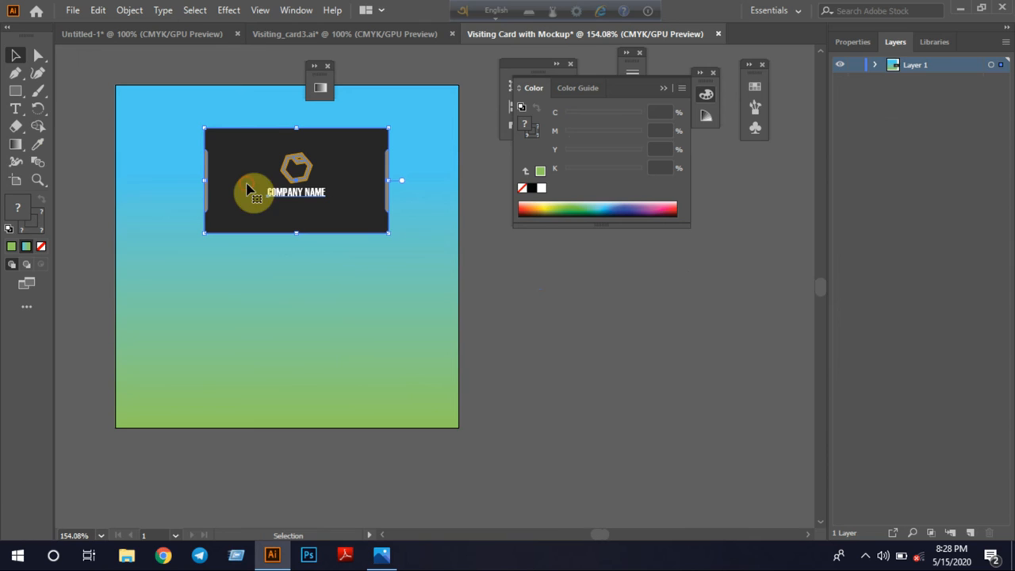
left_click(529, 312)
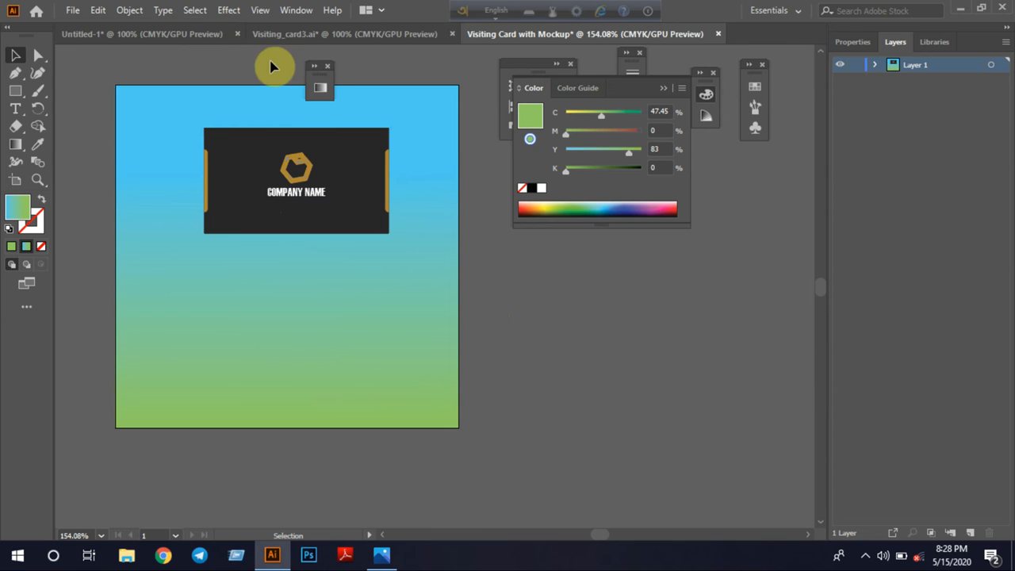
Select all artwork of the back card in Untitled-1, including its background, then group and copy it
left_click(197, 33)
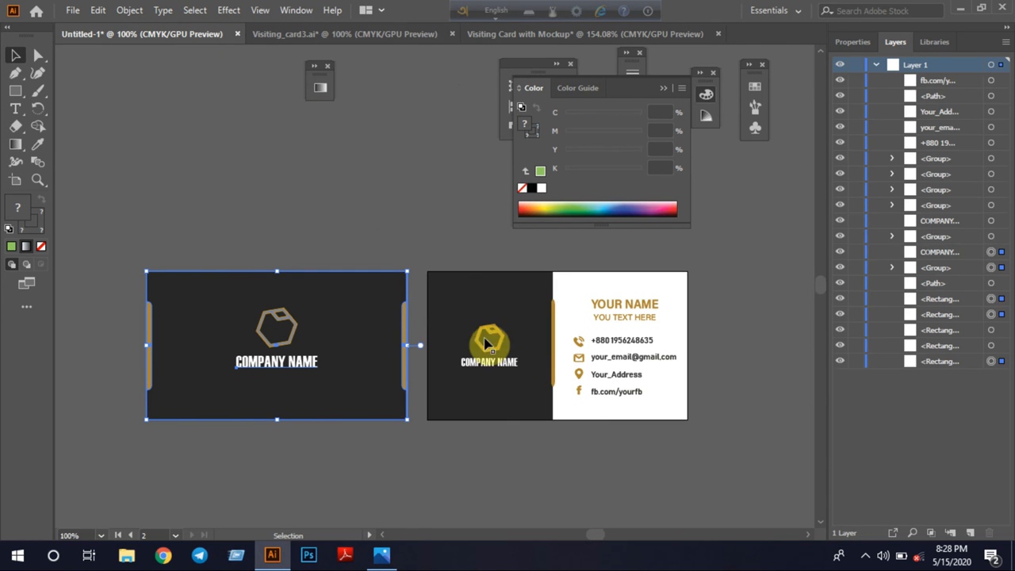
left_click(418, 259)
left_click_drag(433, 272, 725, 449)
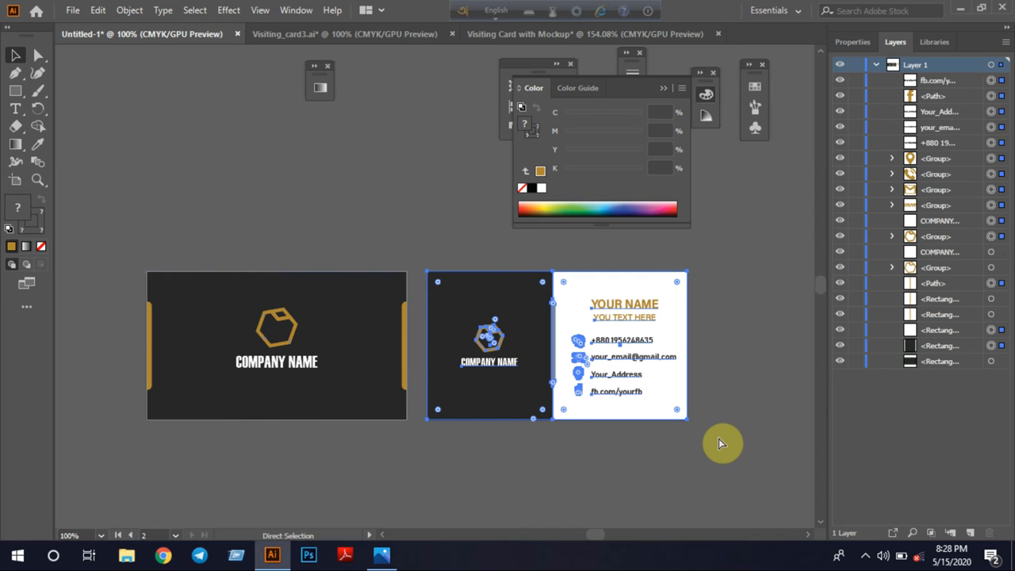
key("ctrl+g")
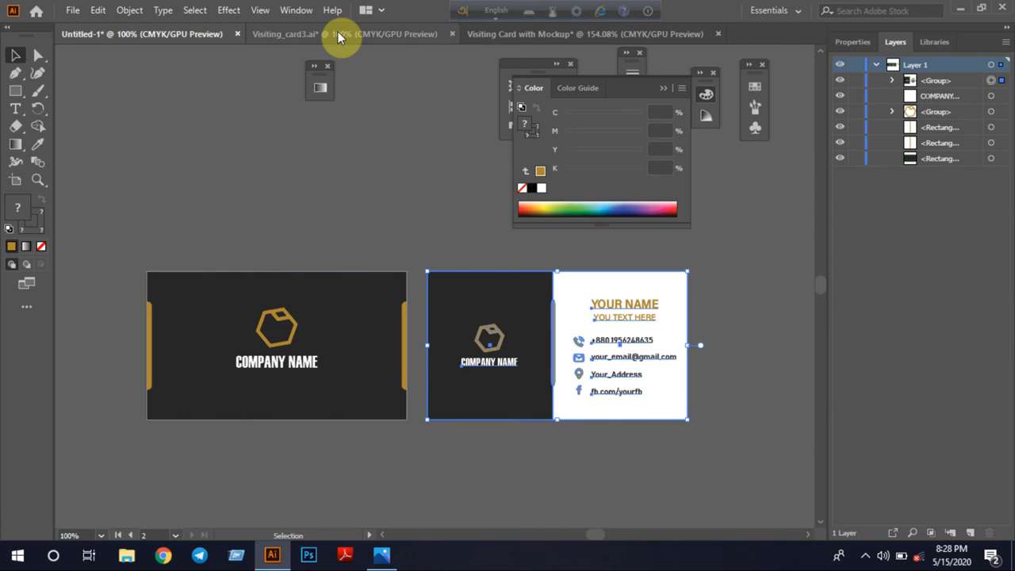
Paste the back card into the mockup document, scale it down to about 1.61 in wide and place it below the front card
left_click(534, 39)
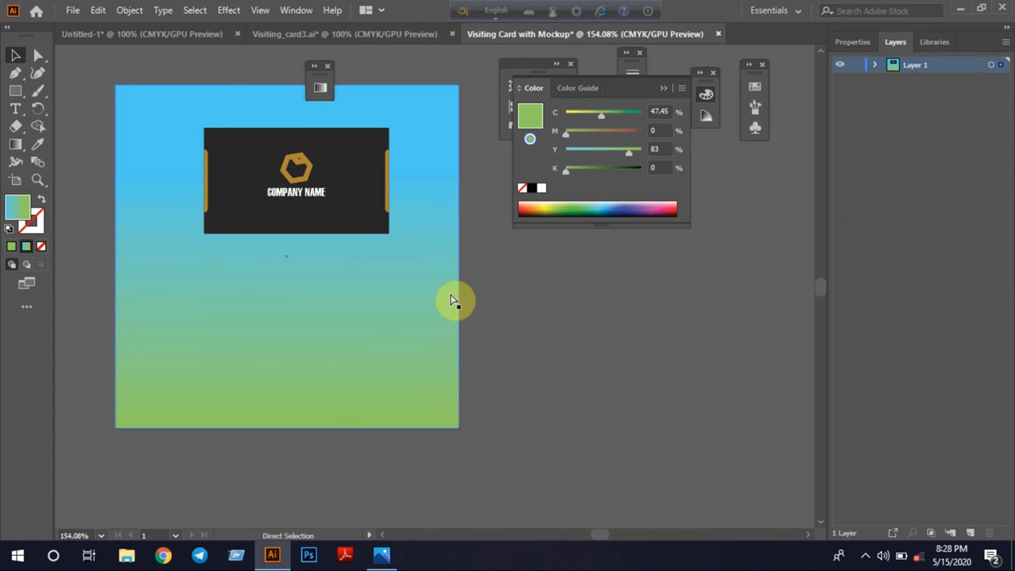
key("ctrl+v")
left_click_drag(225, 169, 300, 236)
left_click_drag(414, 285, 268, 316)
Centre both cards horizontally on the artboard and deselect them
left_click(294, 220, "shift")
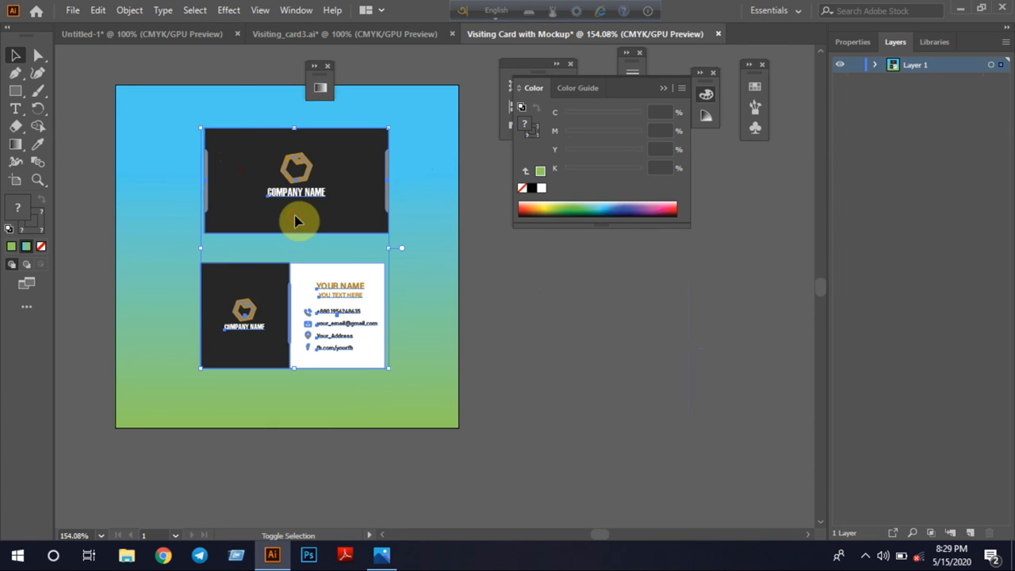
left_click(854, 43)
left_click(894, 333)
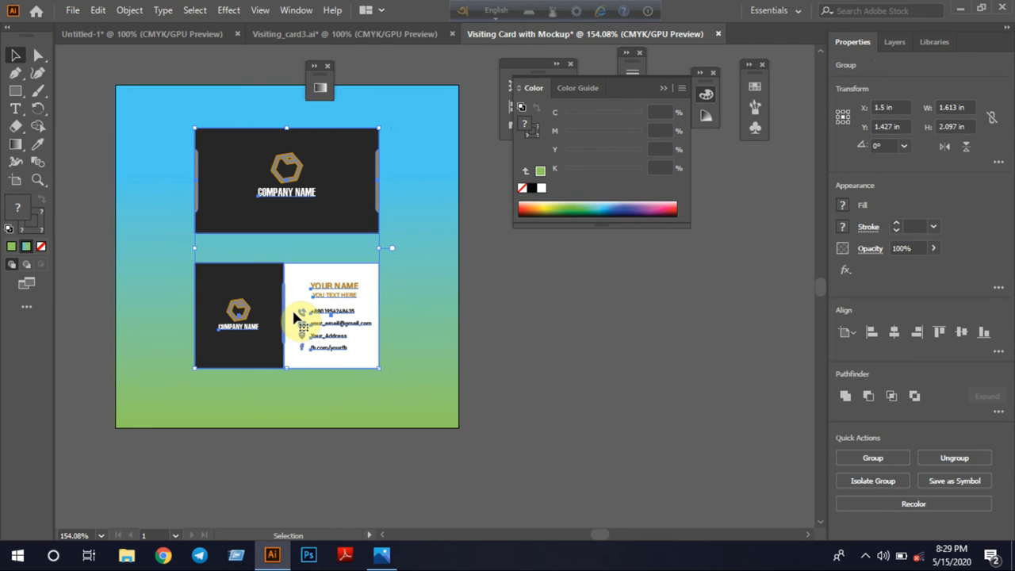
left_click(310, 465)
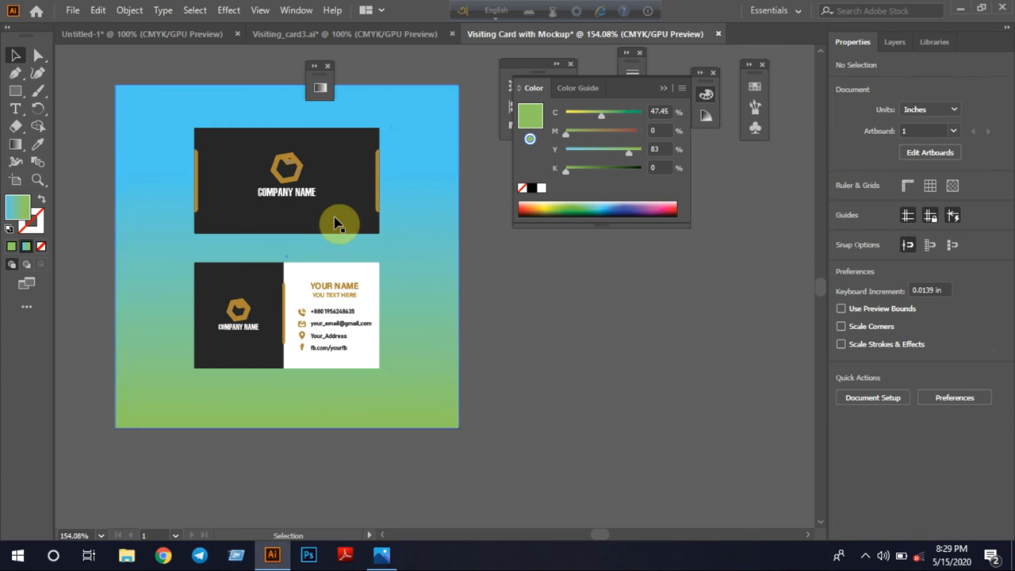
Draw a rectangle about 1.613 x 0.888 in over the front card, starting at its upper-left corner
left_click(15, 90)
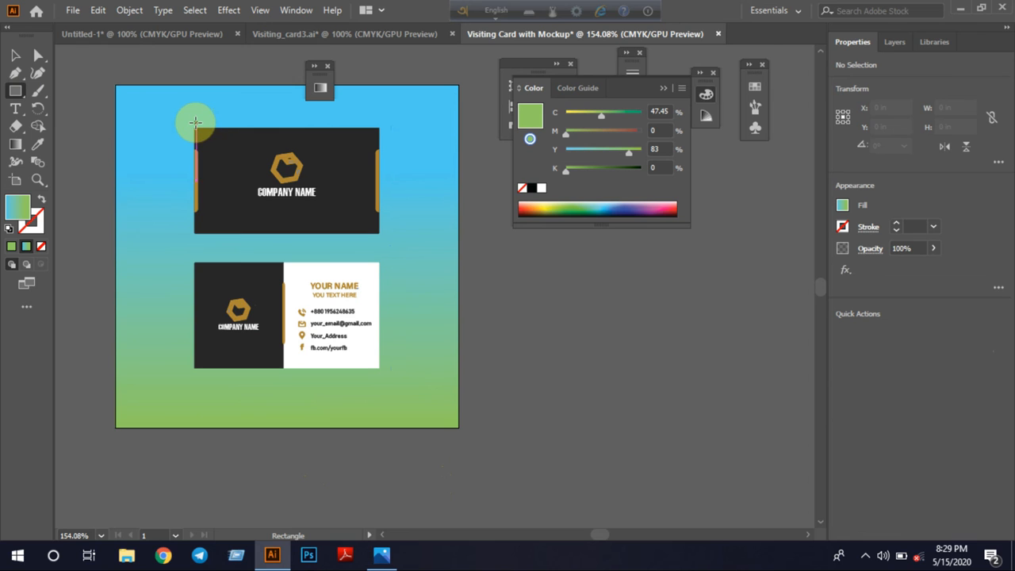
key("ctrl+plus")
key("ctrl+plus")
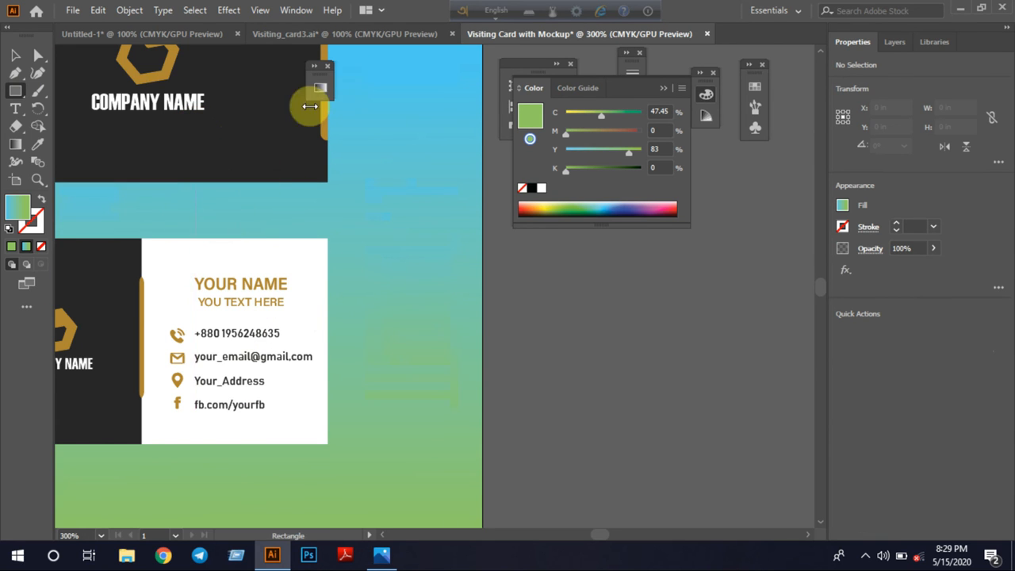
left_click_drag(192, 222, 357, 338)
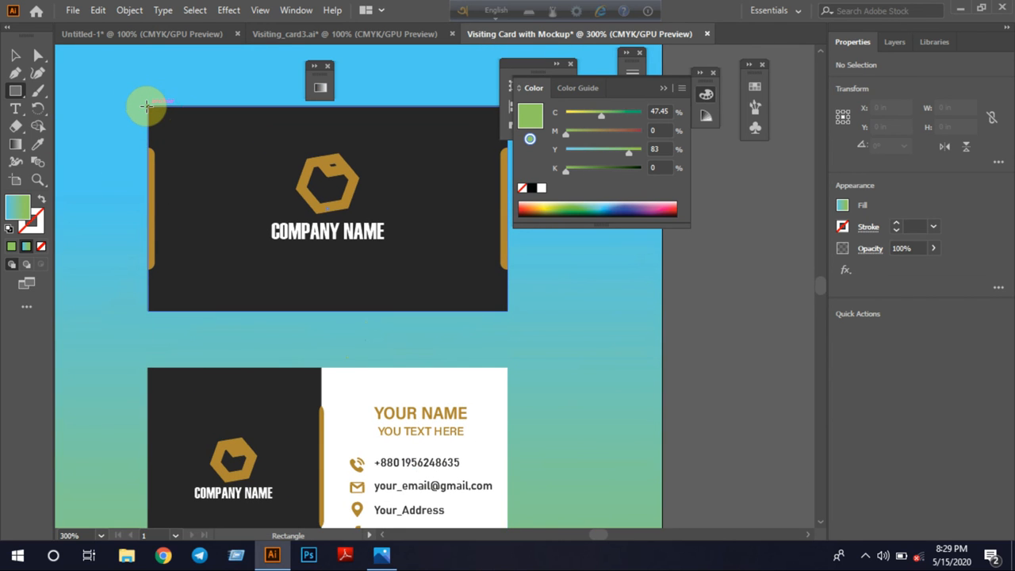
left_click_drag(146, 105, 508, 303)
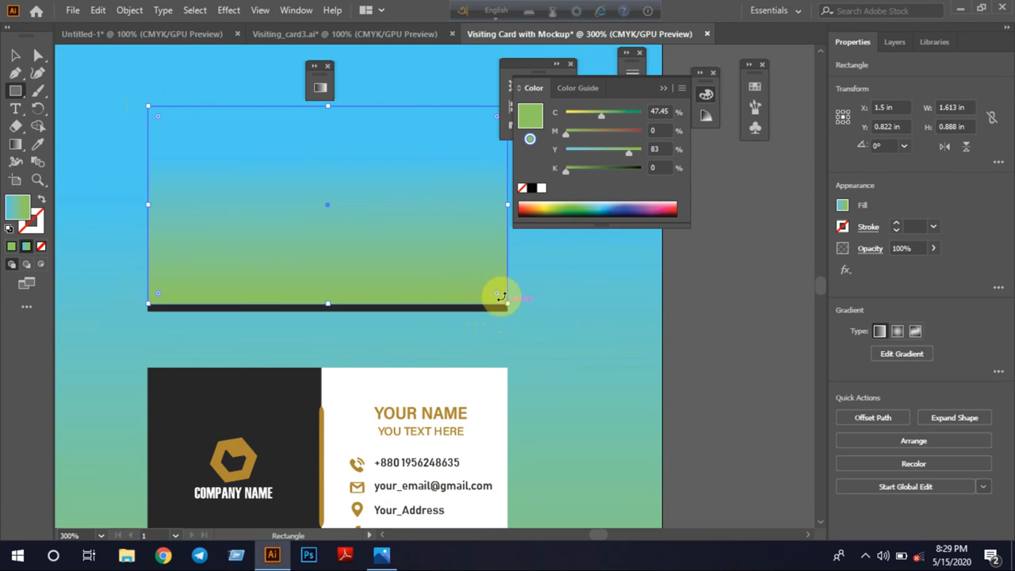
Replace the new rectangle's gradient with a solid near-black fill of C 72.69, M 66.77, Y 65.31, K 78.84
double_click(9, 209)
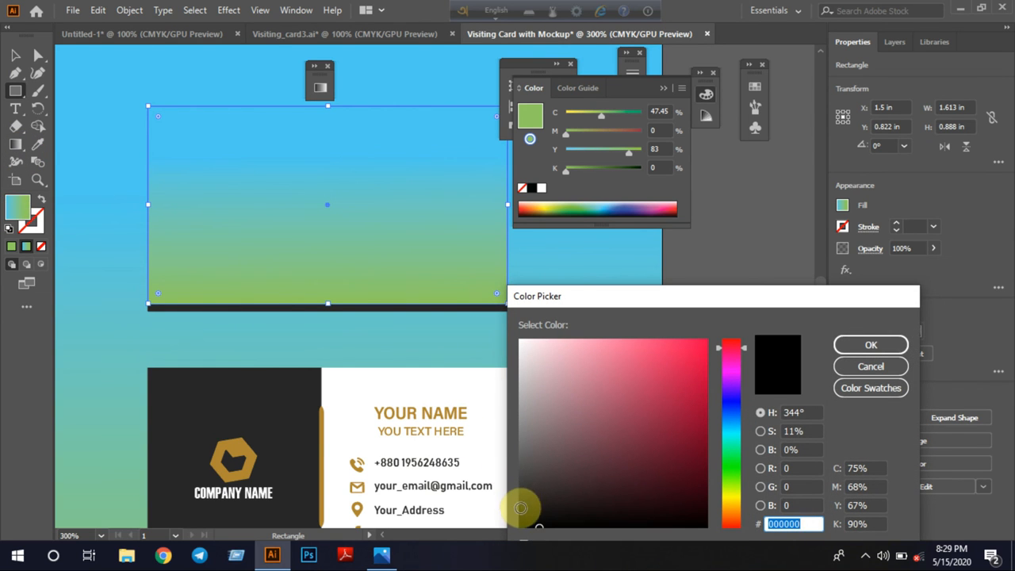
left_click(880, 345)
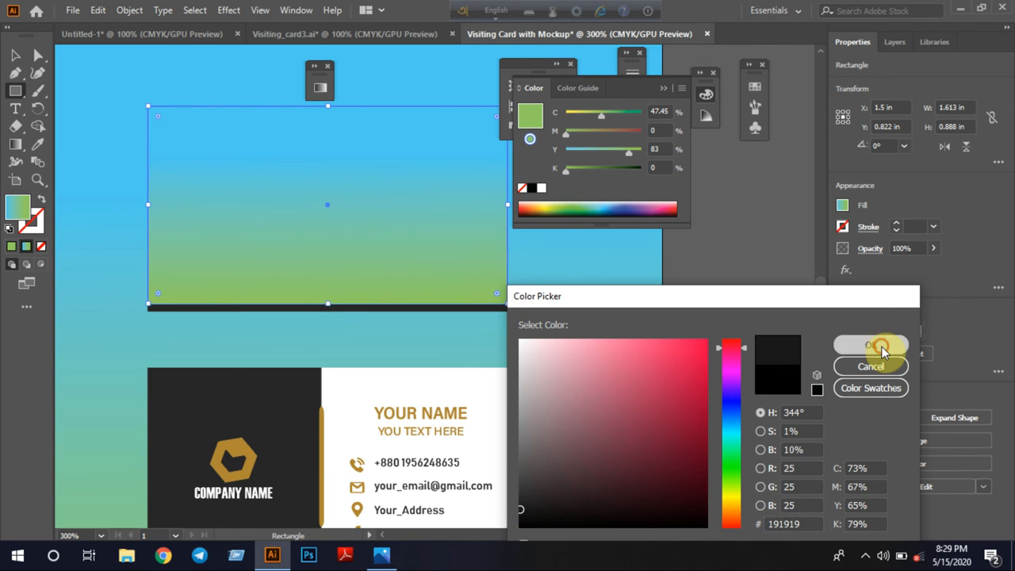
left_click(13, 249)
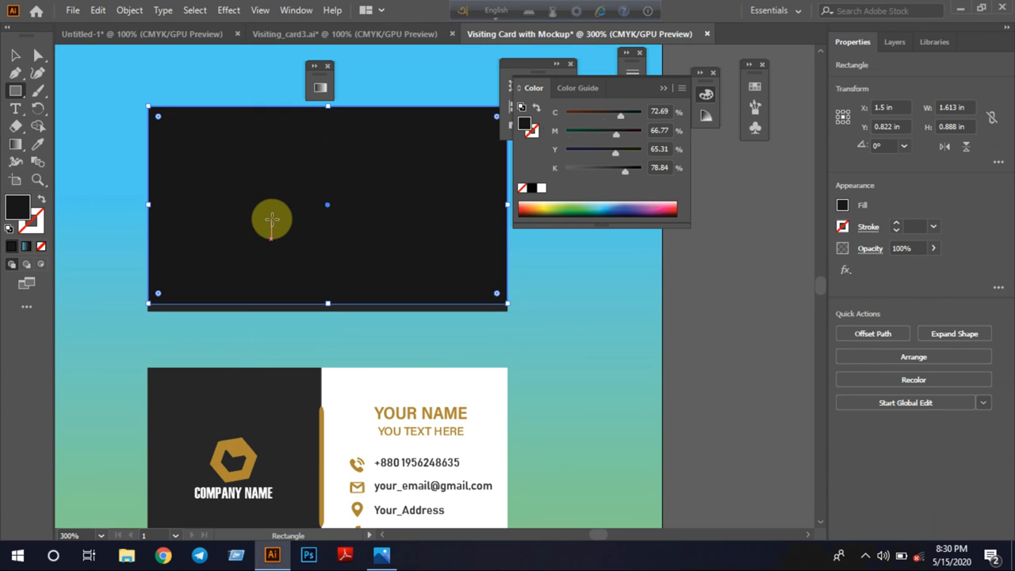
Apply a Gaussian Blur with a 10-pixel radius to the near-black rectangle, with the preview on
left_click(228, 10)
mouse_move(292, 260)
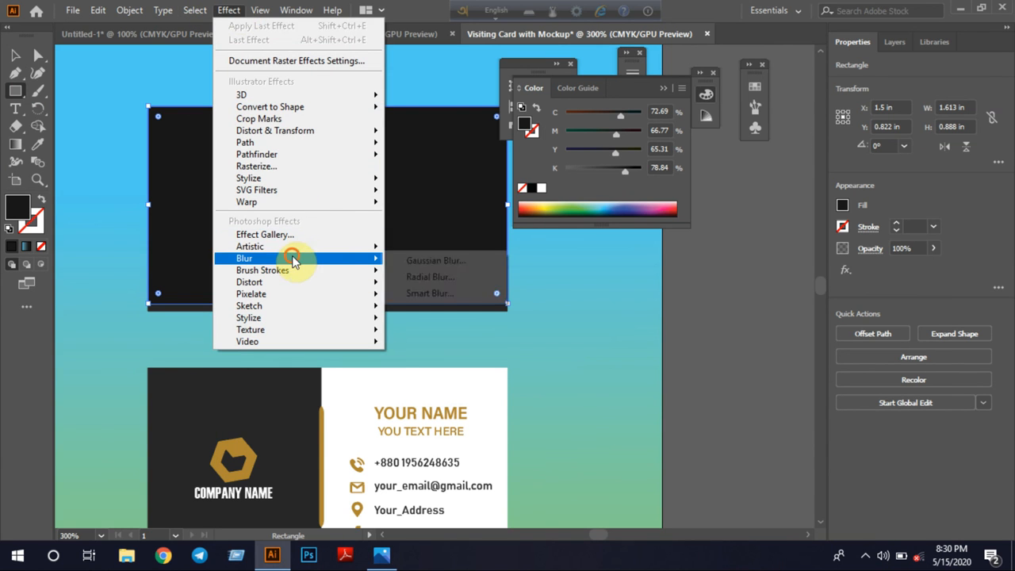
left_click(438, 259)
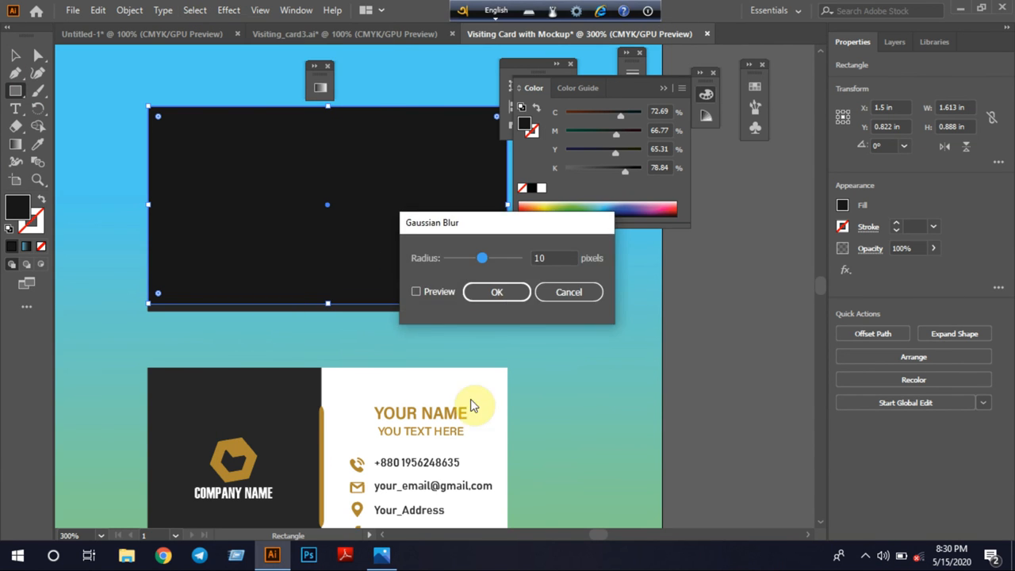
left_click(444, 290)
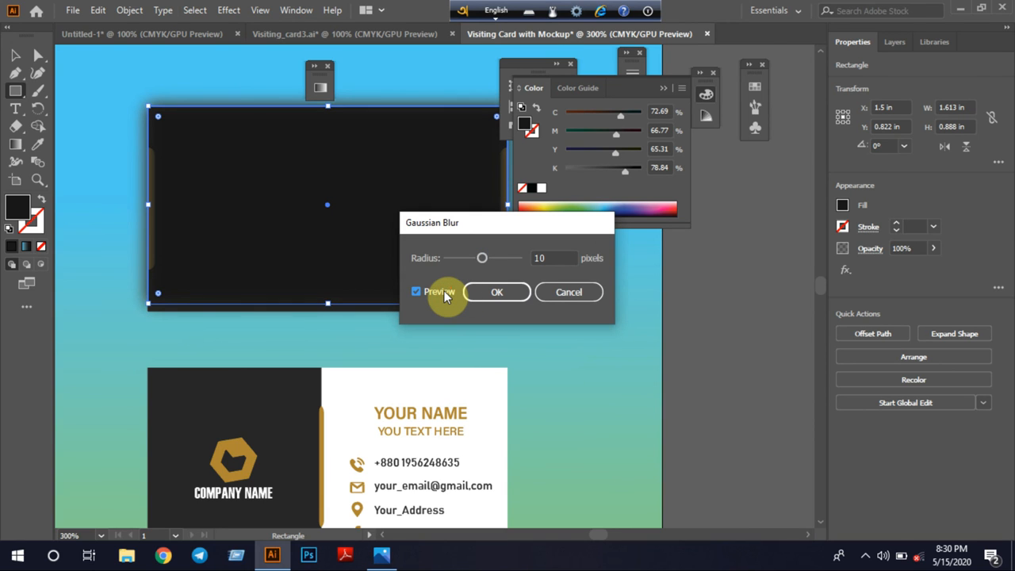
left_click(503, 292)
Nudge the blurred rectangle right and down in small increments to X 1.528 in and Y 0.878 in
left_click(15, 54)
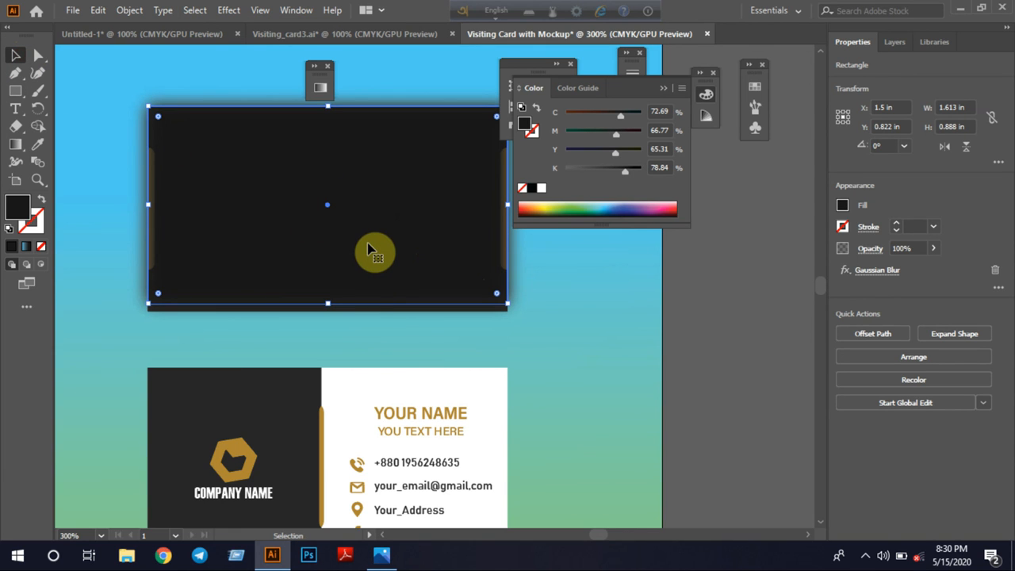
key("Right")
key("Right")
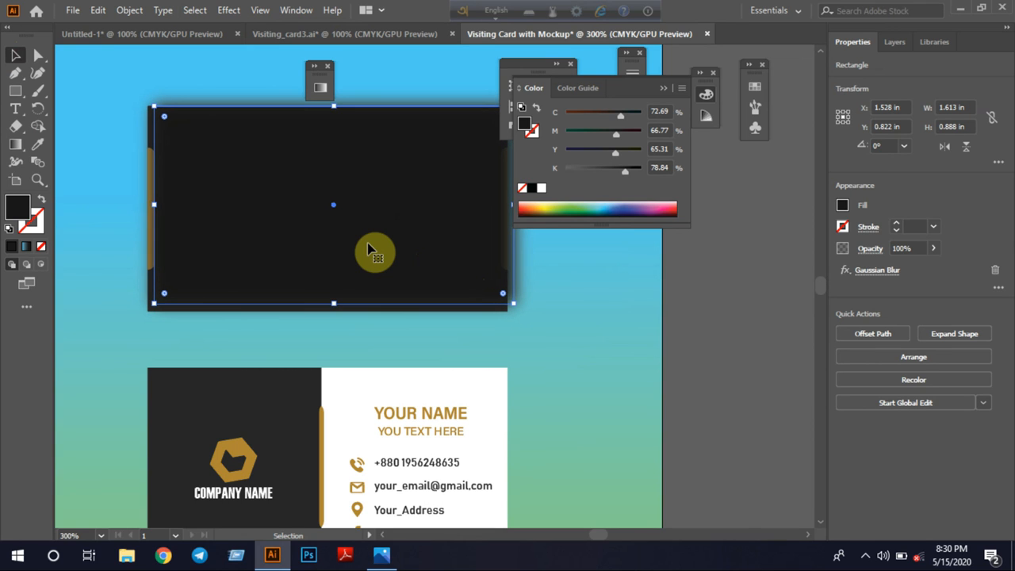
key("Down")
key("Down")
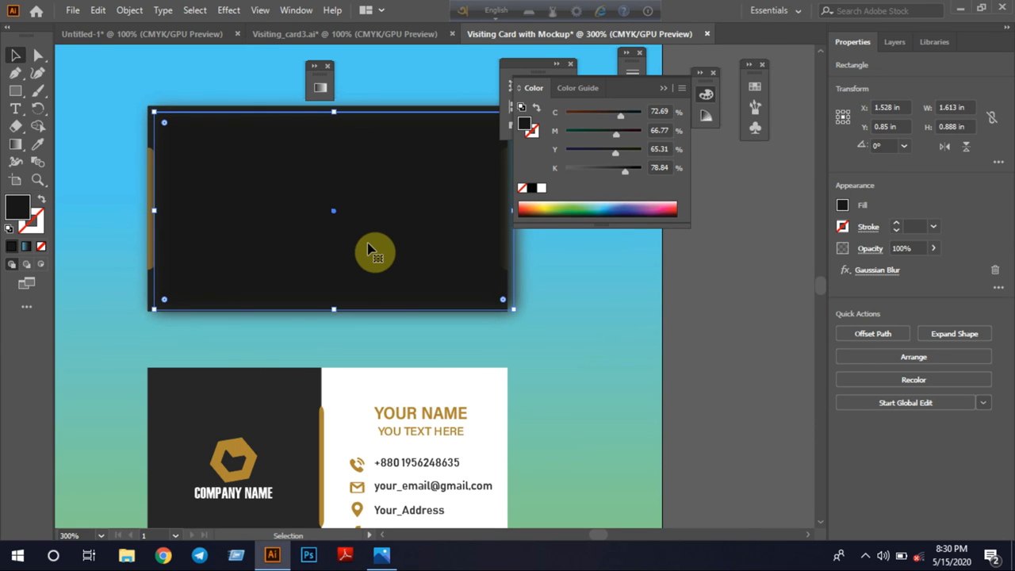
key("Down")
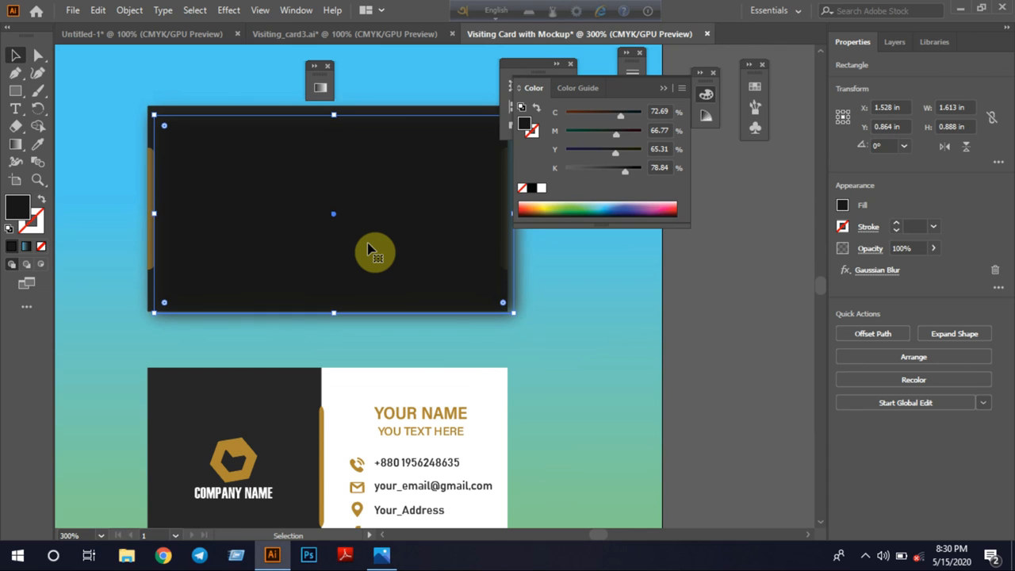
key("Down")
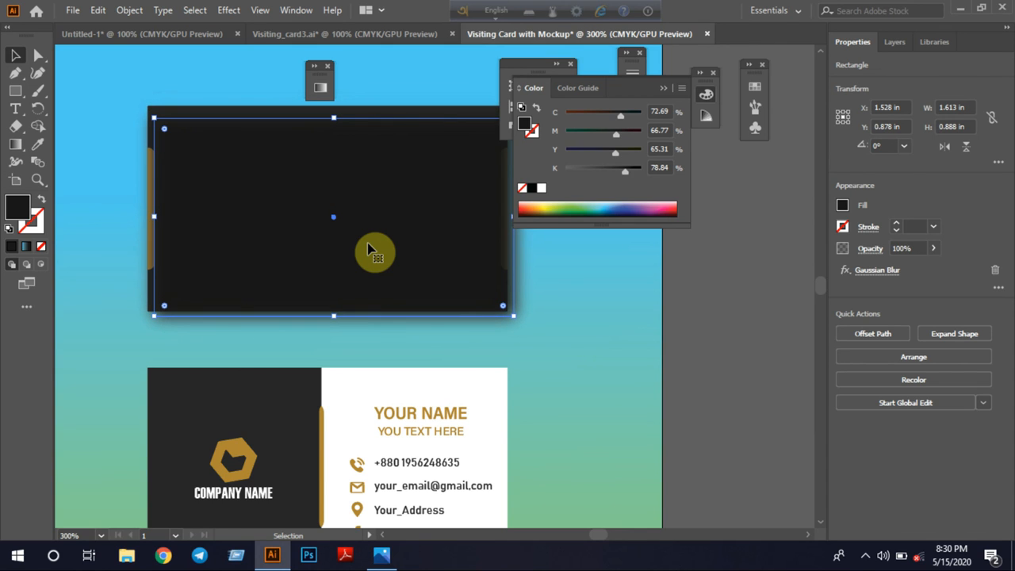
Clear the floating panels off the front card and stretch the blurred rectangle's upper edge upward to a height of about 0.906 in
left_click(663, 88)
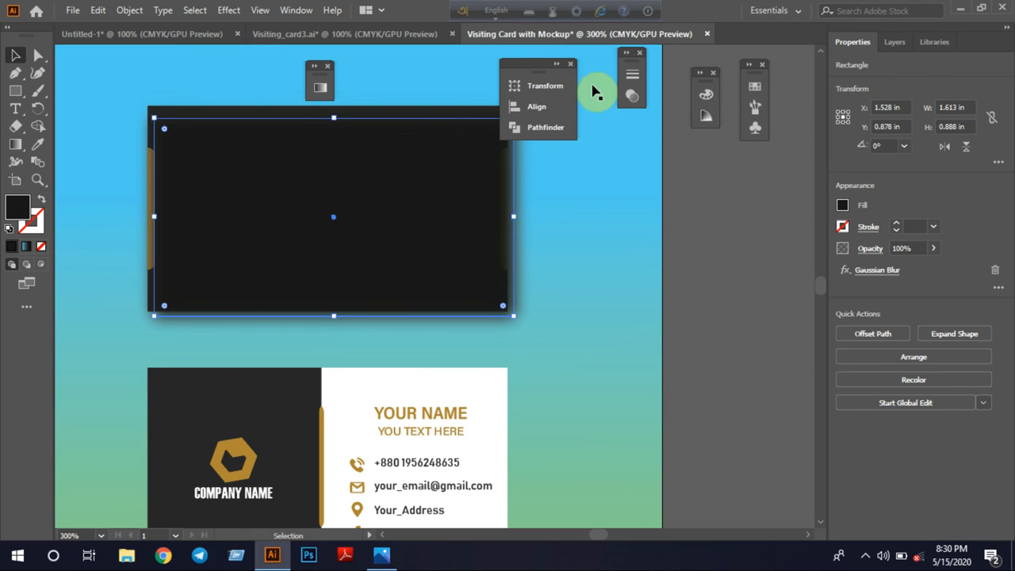
left_click_drag(527, 61, 604, 60)
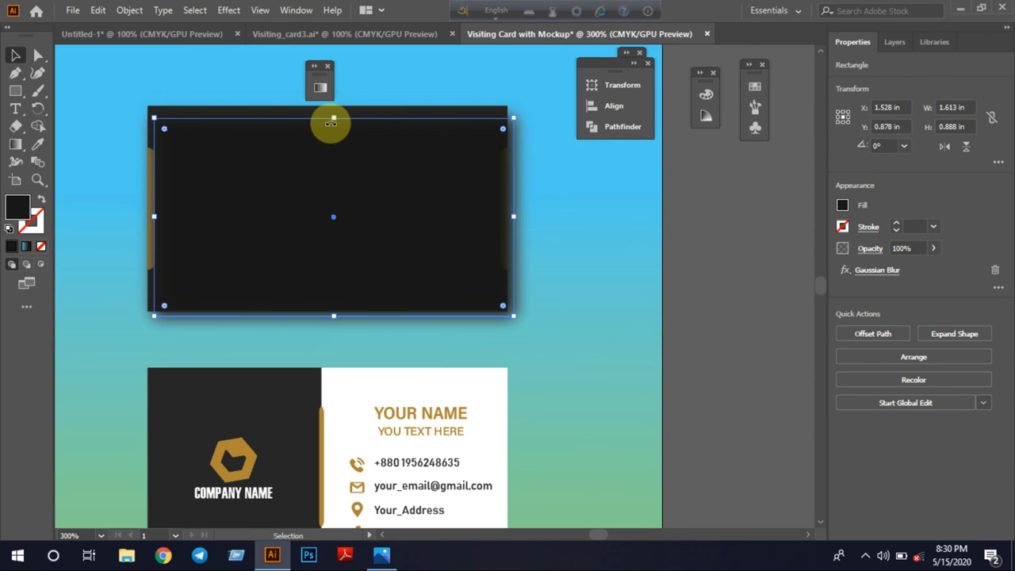
left_click_drag(334, 120, 334, 113)
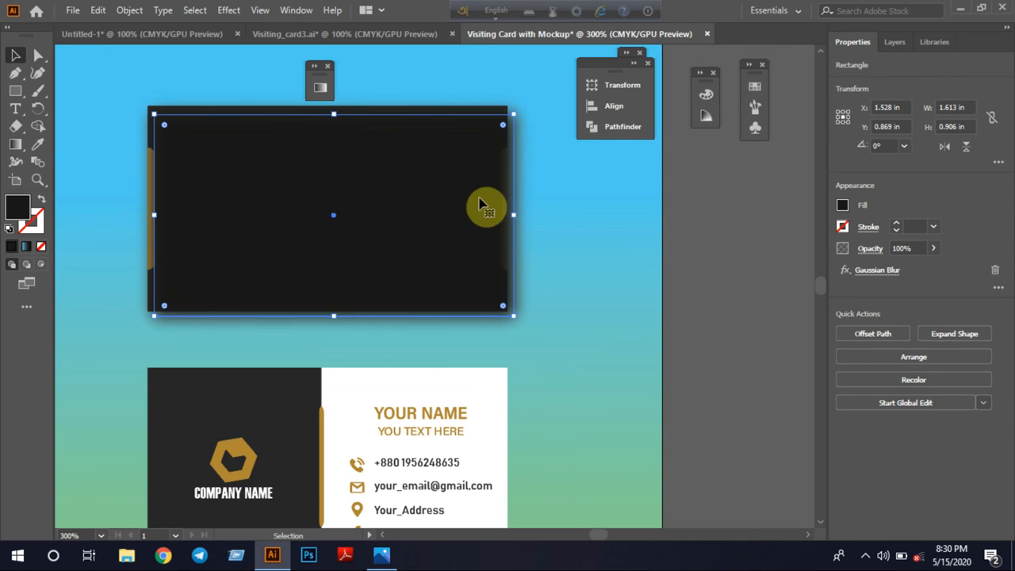
Send the blurred rectangle backward twice so it sits behind the front card as its shadow
right_click(366, 262)
mouse_move(453, 465)
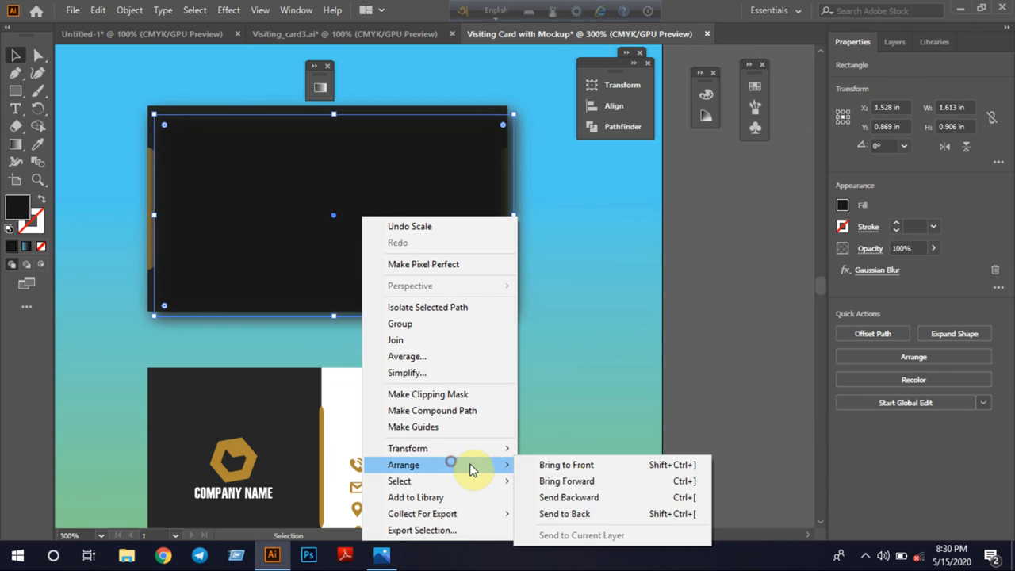
left_click(585, 505)
right_click(400, 282)
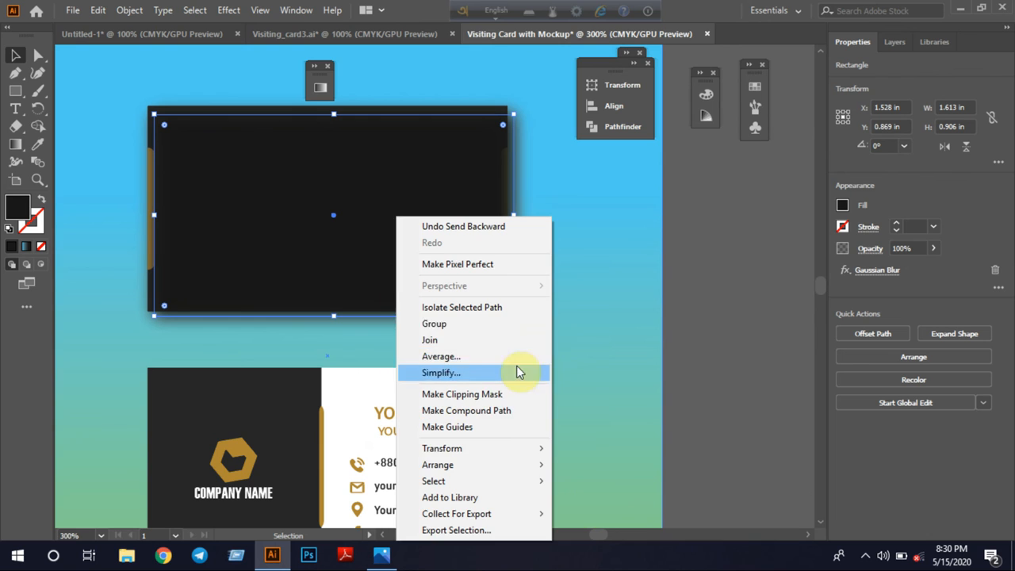
mouse_move(514, 465)
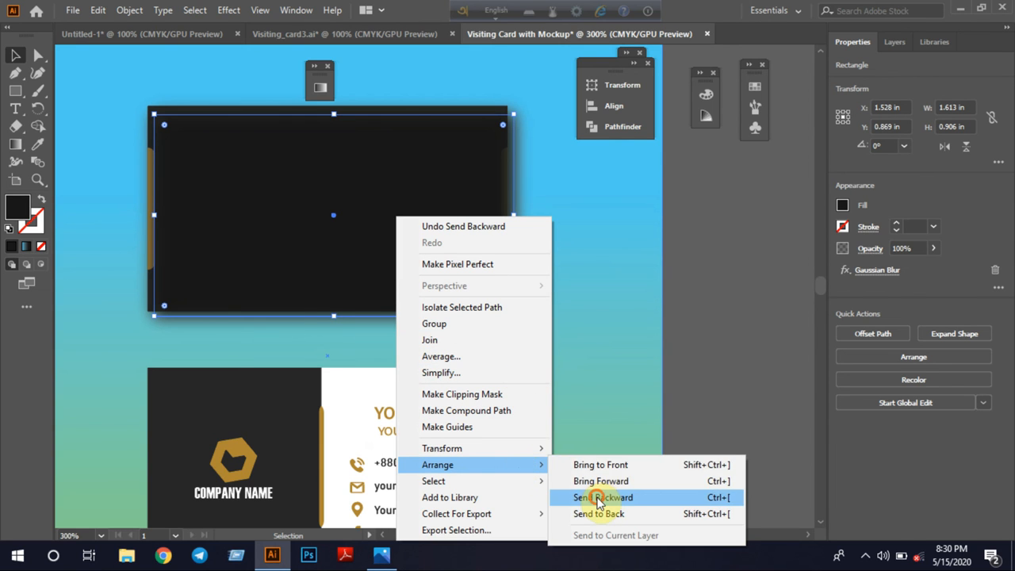
left_click(598, 498)
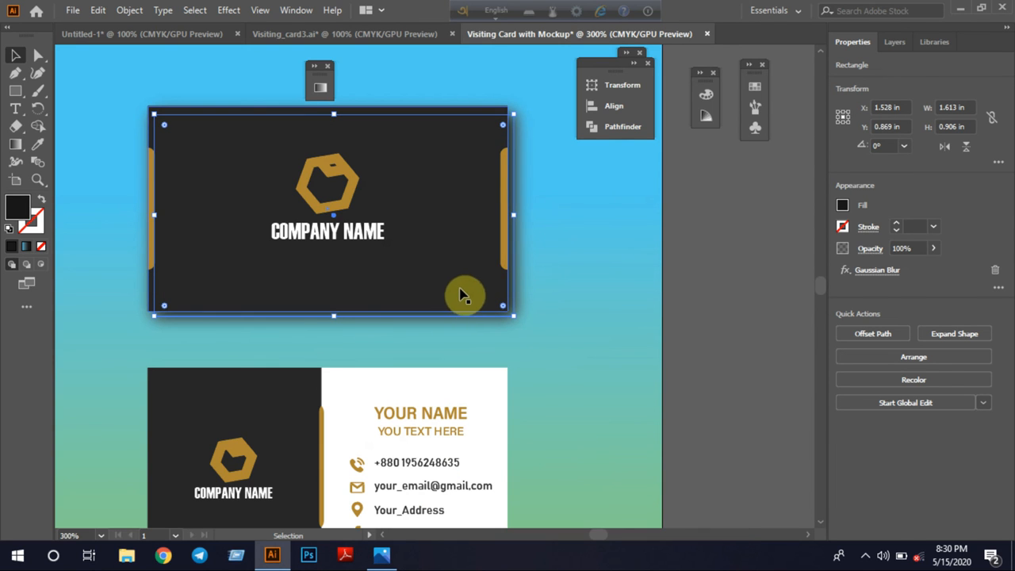
left_click(563, 361)
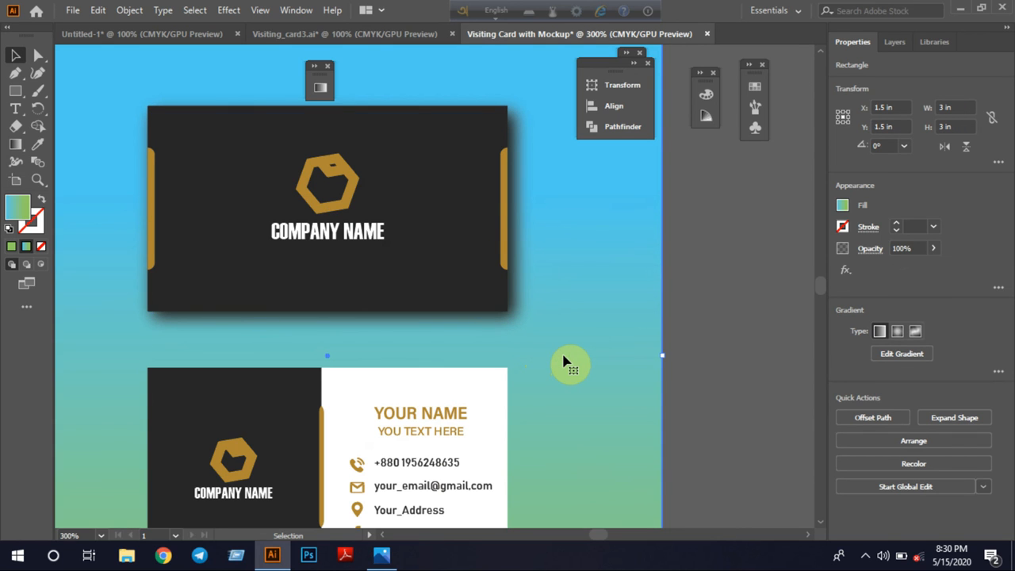
Duplicate the front card's shadow about 1.18 in downward so the copy sits behind the back card
scroll(564, 360, "down", 3)
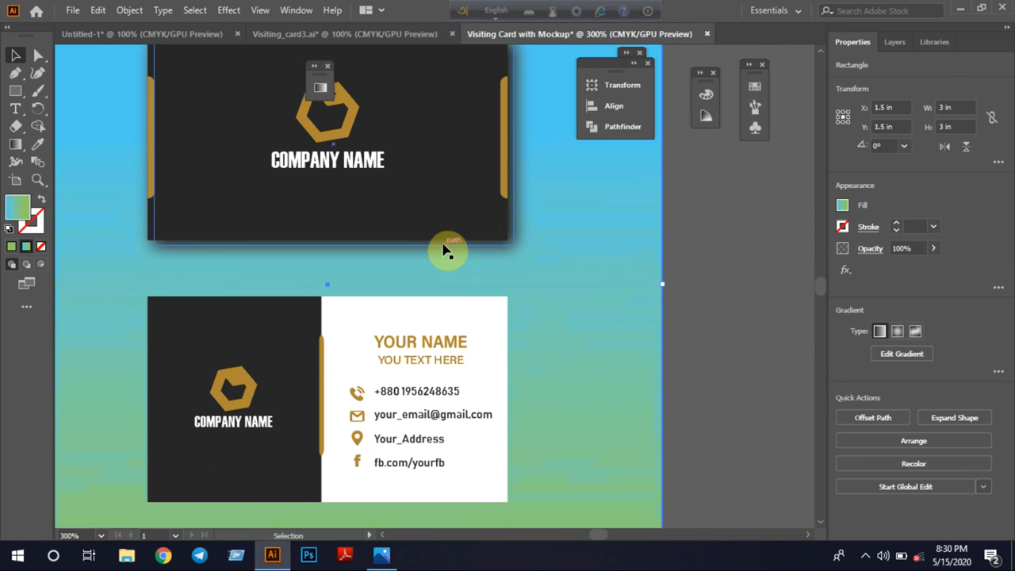
left_click_drag(444, 250, 448, 510)
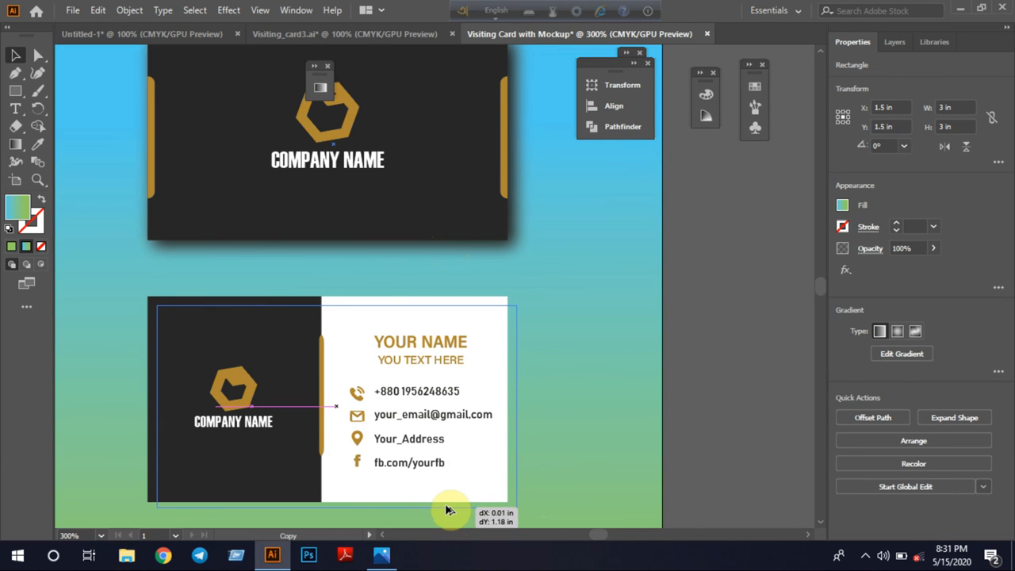
left_click_drag(448, 510, 448, 509)
left_click(597, 439)
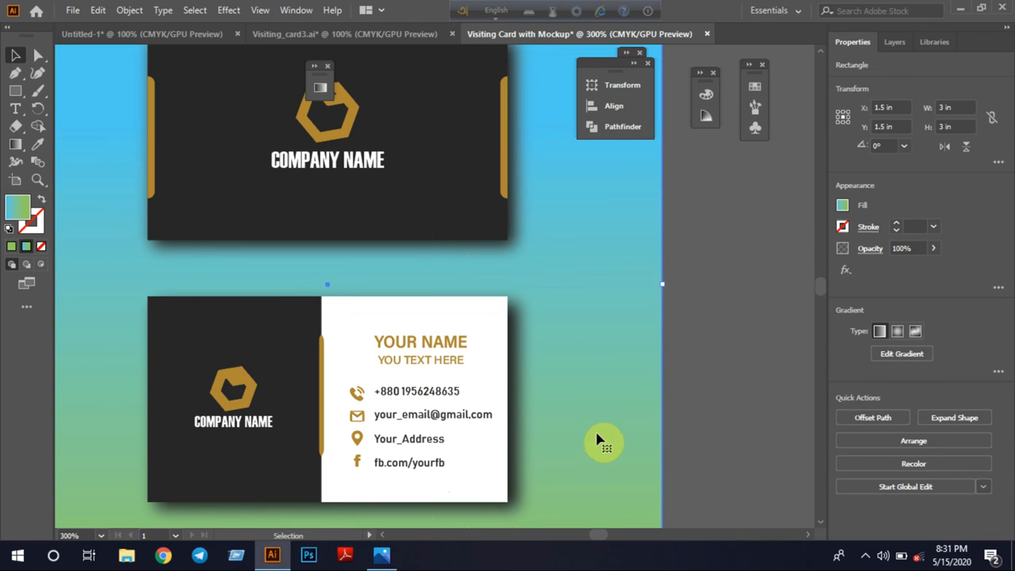
Nudge the back card's shadow one increment left to X 1.527 in
left_click(525, 439)
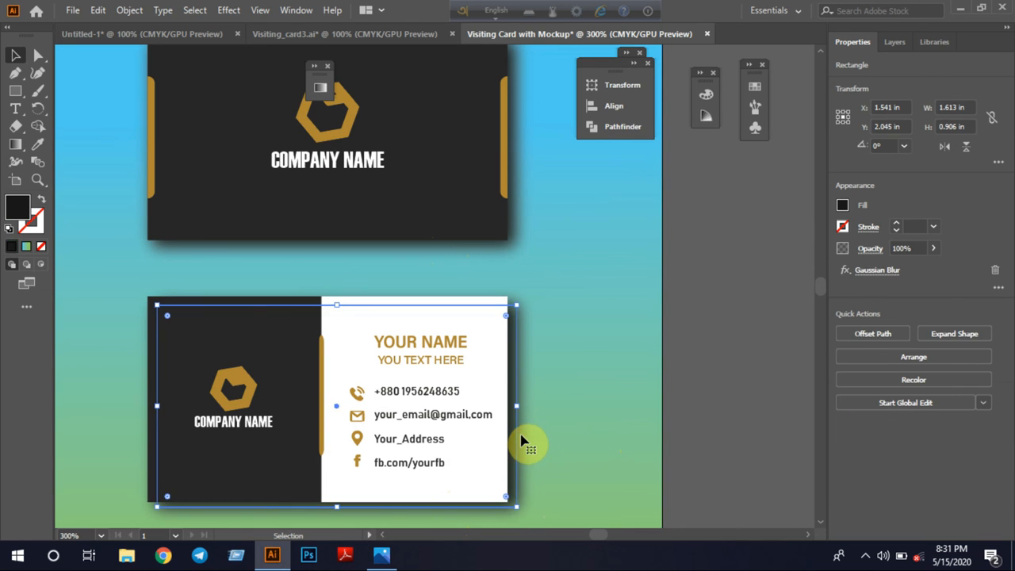
key("Left")
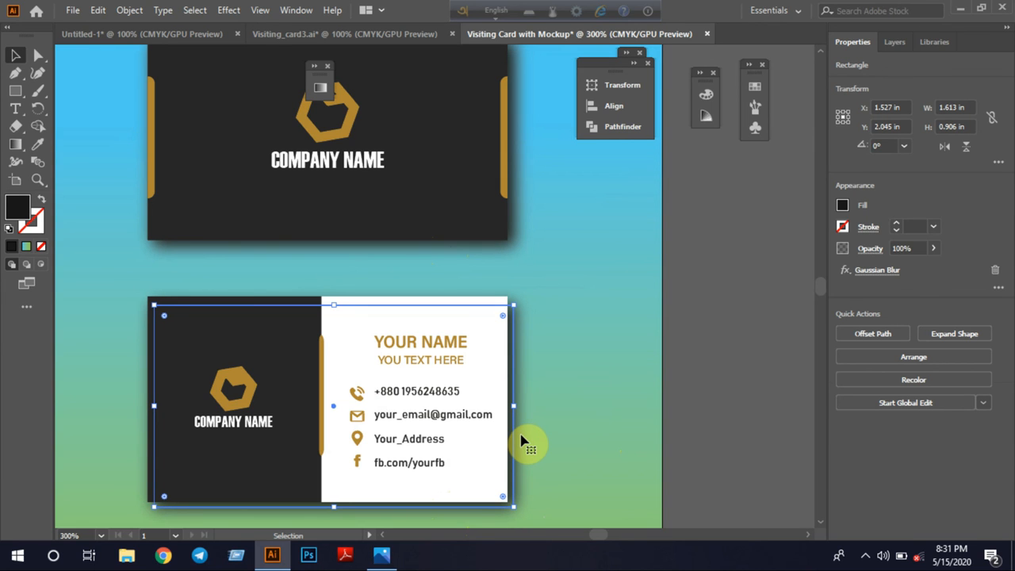
left_click(564, 428)
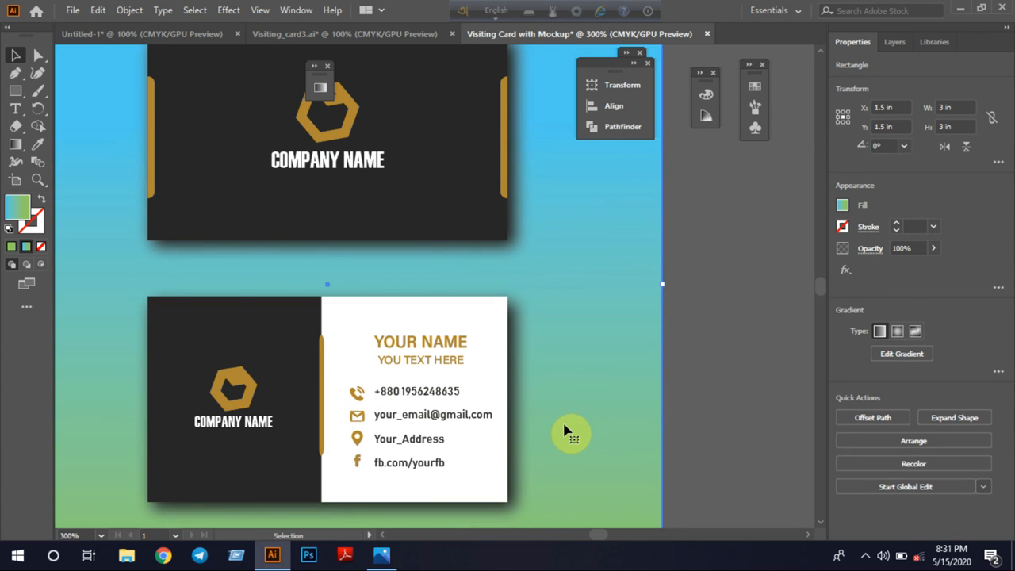
Export the mockup to the Desktop as the JPEG file "Visiting Card with Mockup.jpg", using all artboards
scroll(565, 430, "up", 1)
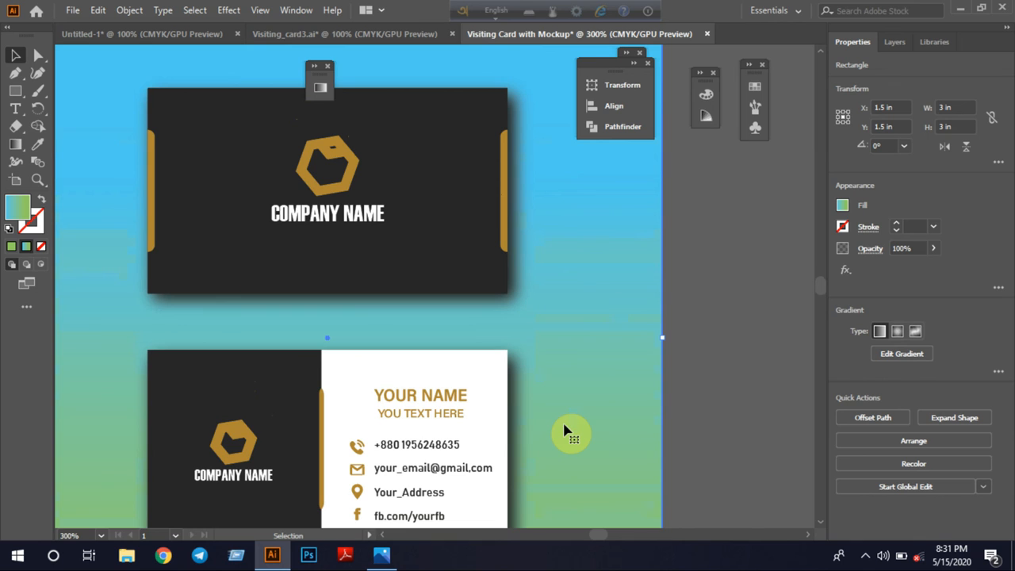
scroll(564, 430, "down", 2)
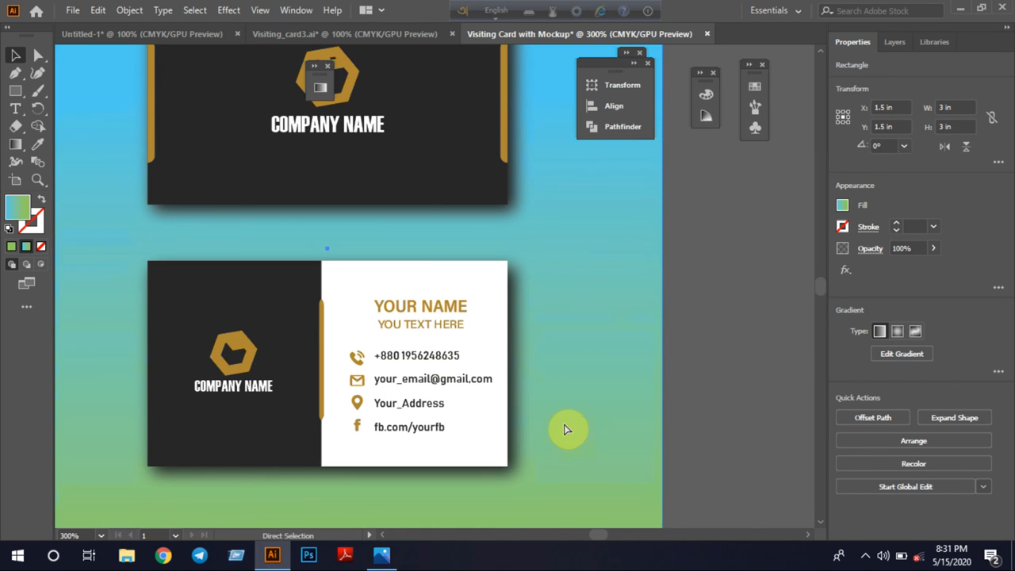
key("ctrl+minus")
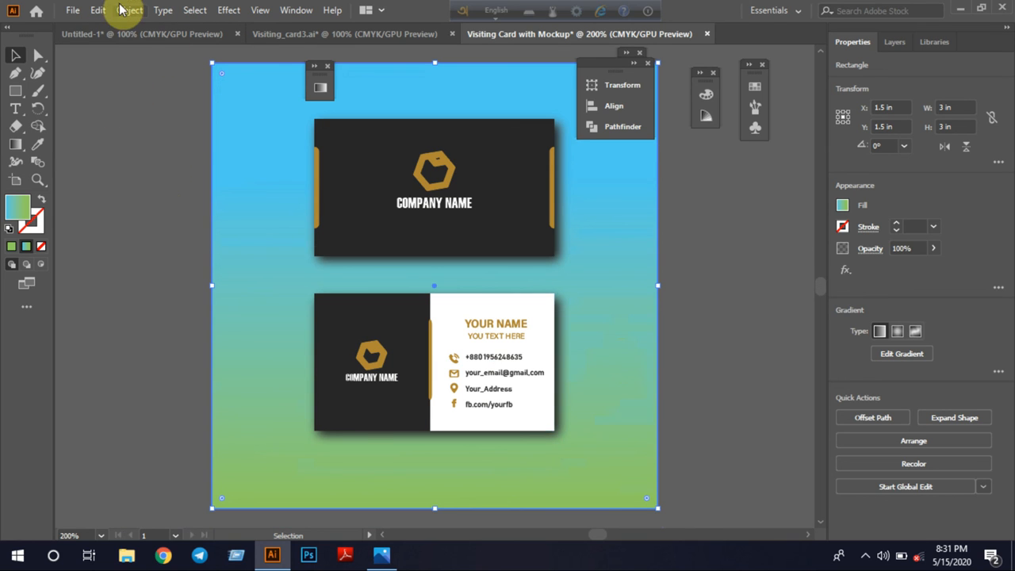
left_click(72, 9)
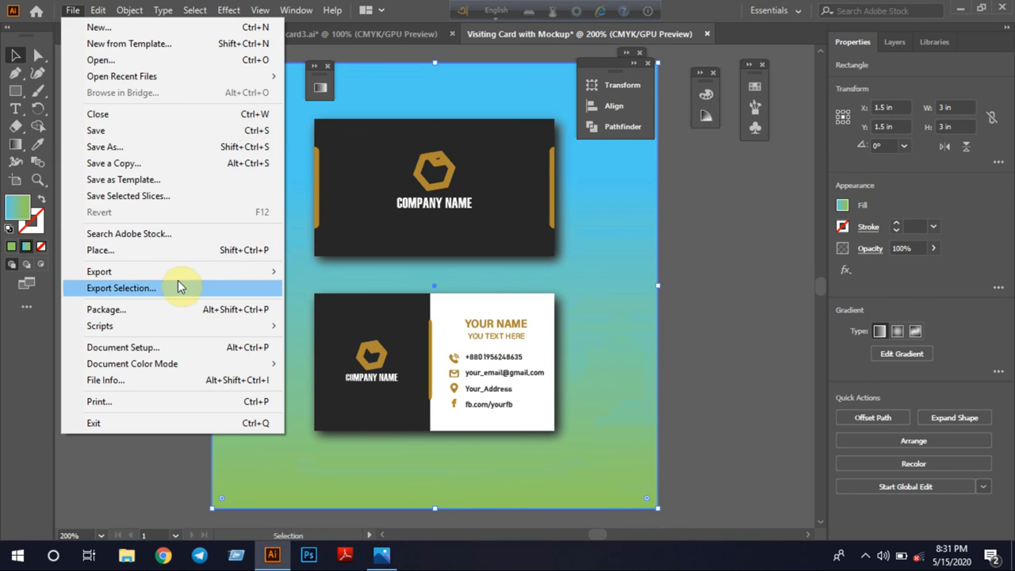
mouse_move(179, 275)
left_click(345, 291)
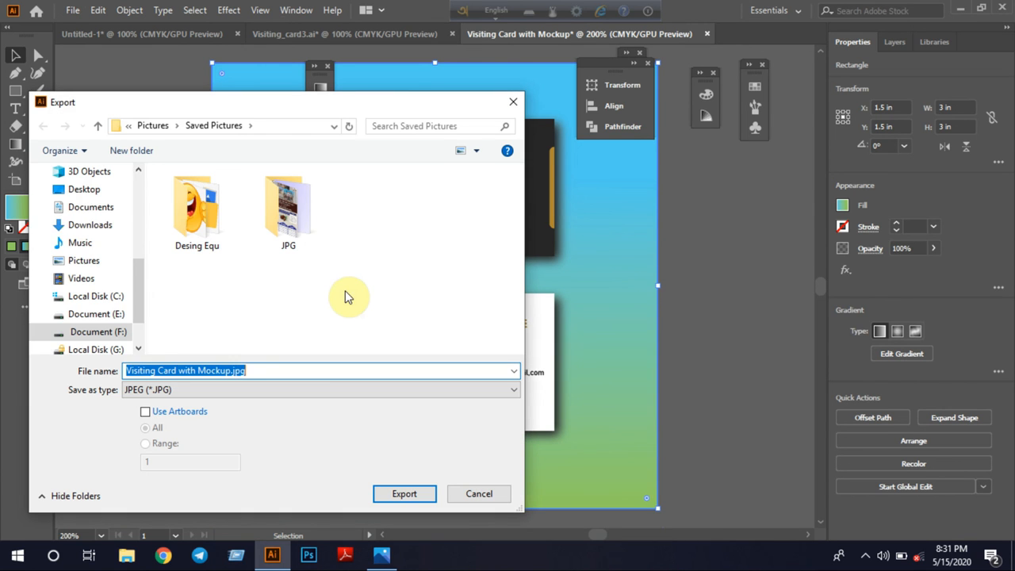
left_click(64, 191)
left_click(198, 411)
left_click(264, 369)
left_click(264, 369)
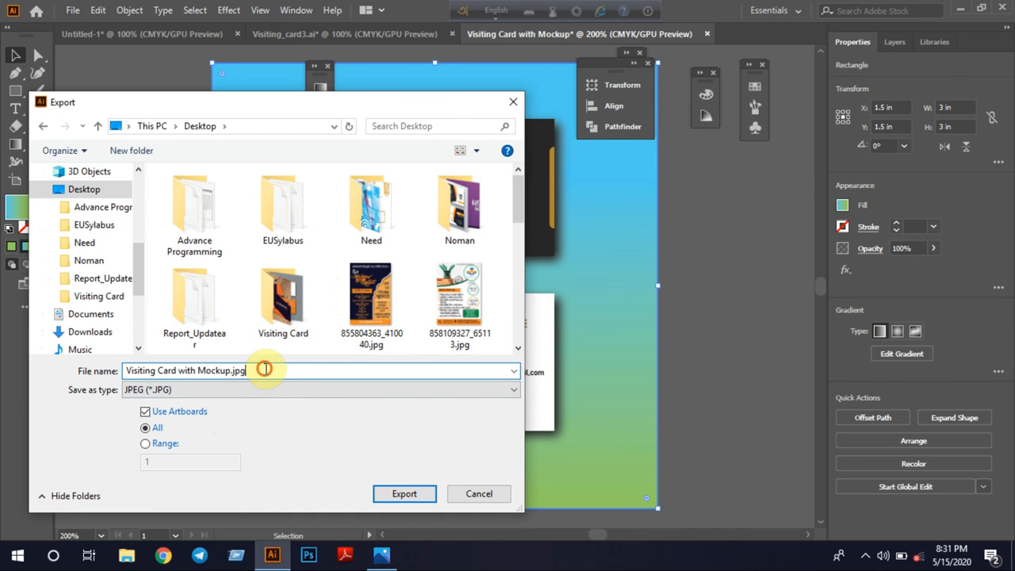
left_click(403, 494)
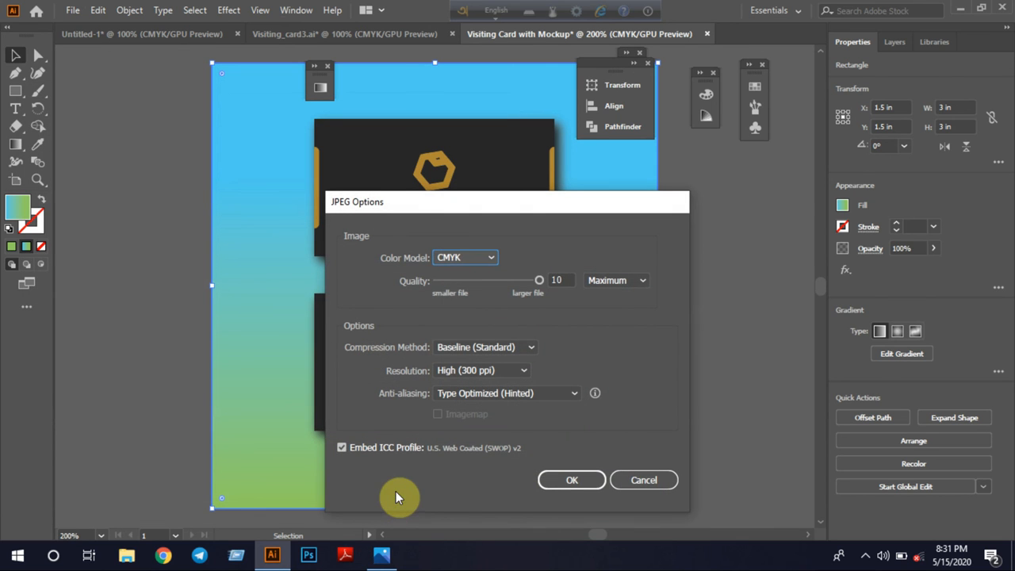
Set the JPEG color model to RGB and complete the export
left_click(460, 260)
left_click(470, 274)
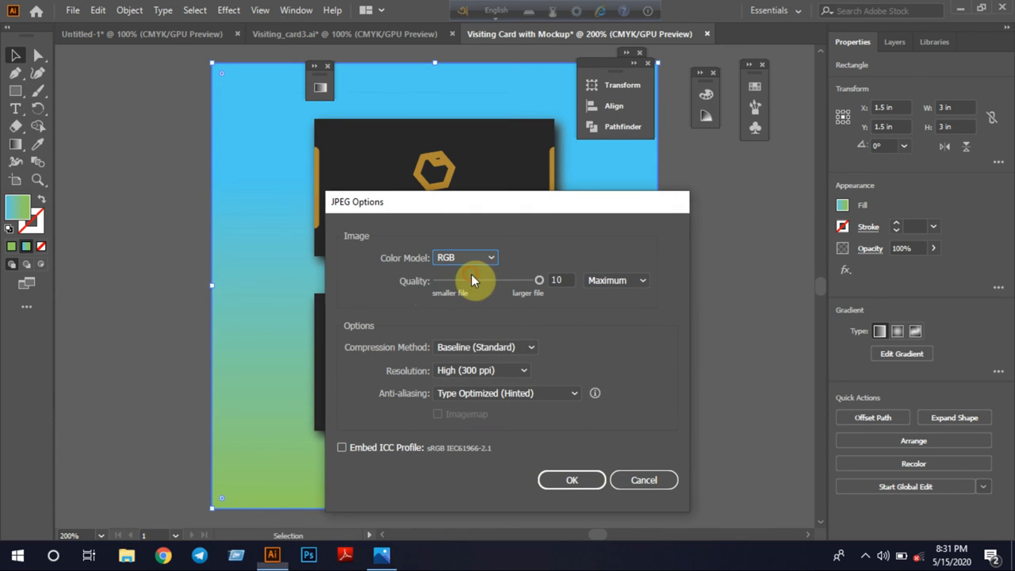
left_click(566, 479)
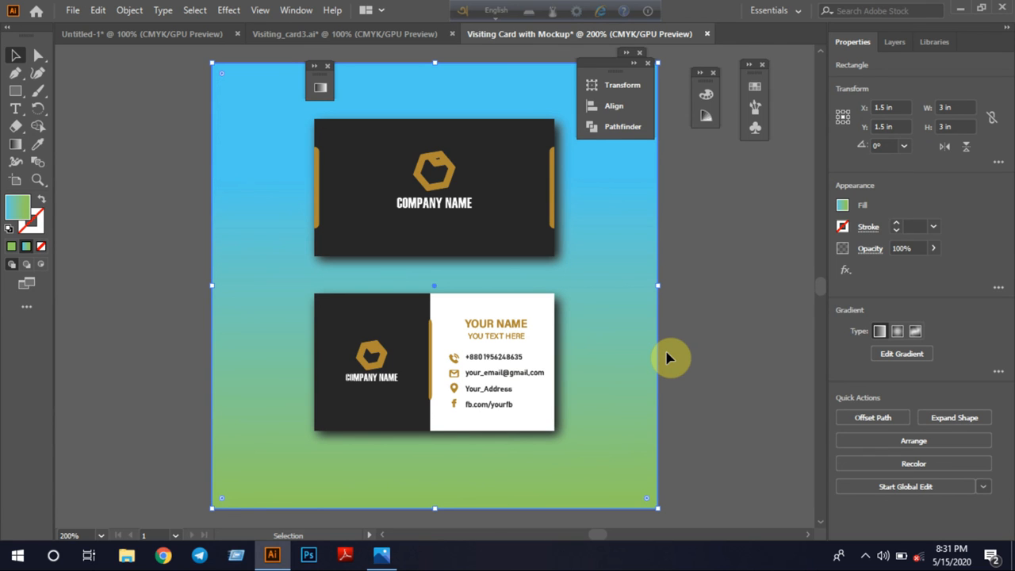
key("a")
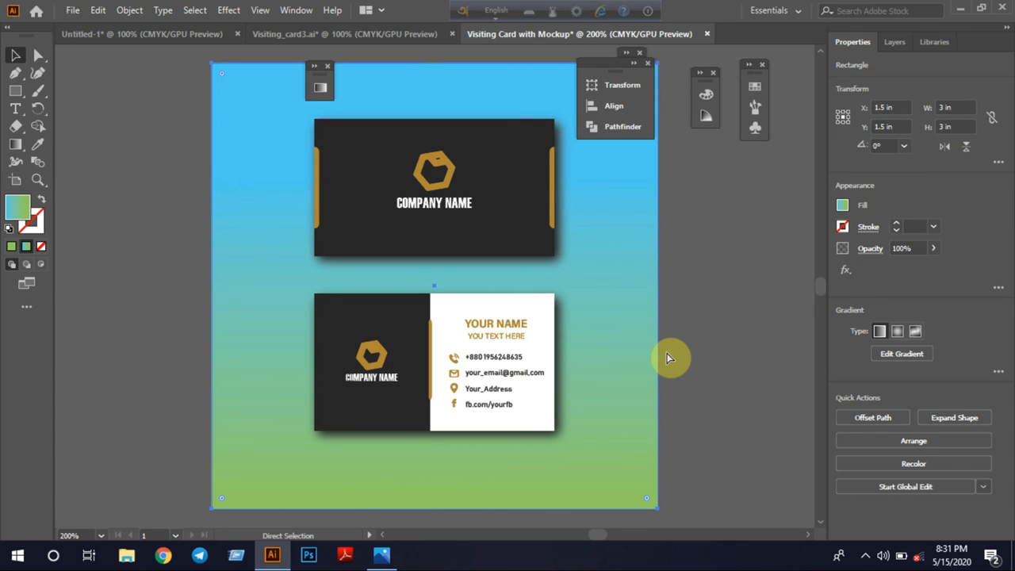